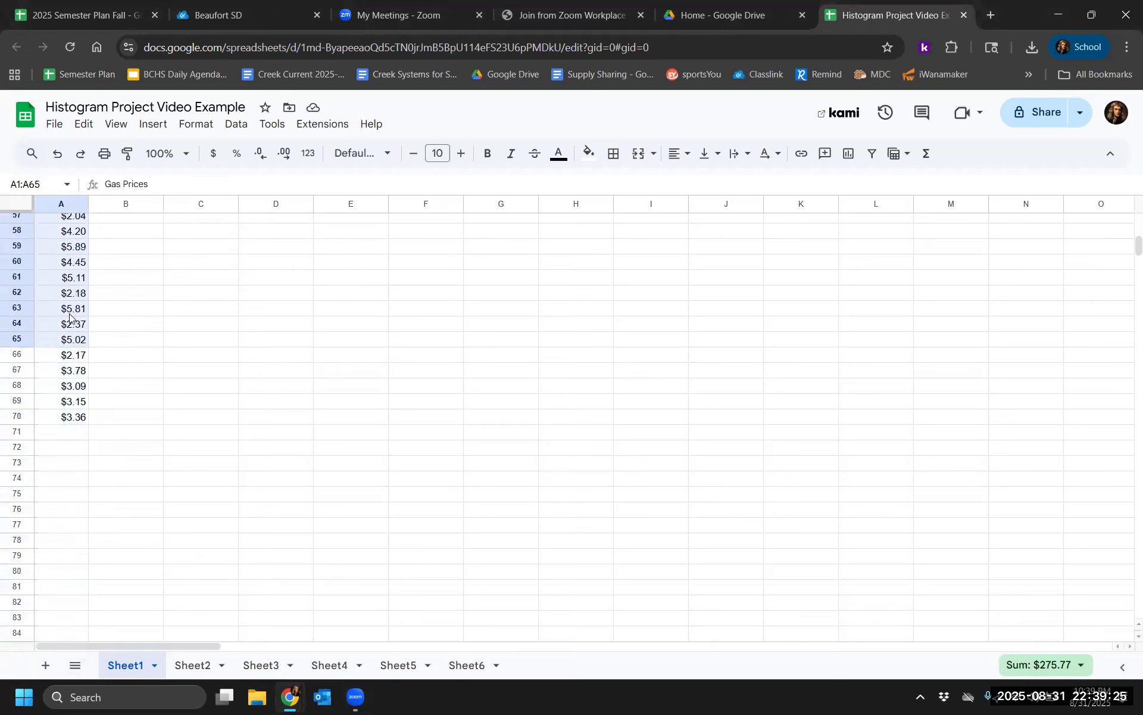
# Insert a chart from the Gas Prices data in column A and move it below the instruction list
pyautogui.scroll(8, 162, 312)
pyautogui.scroll(8, 110, 255)
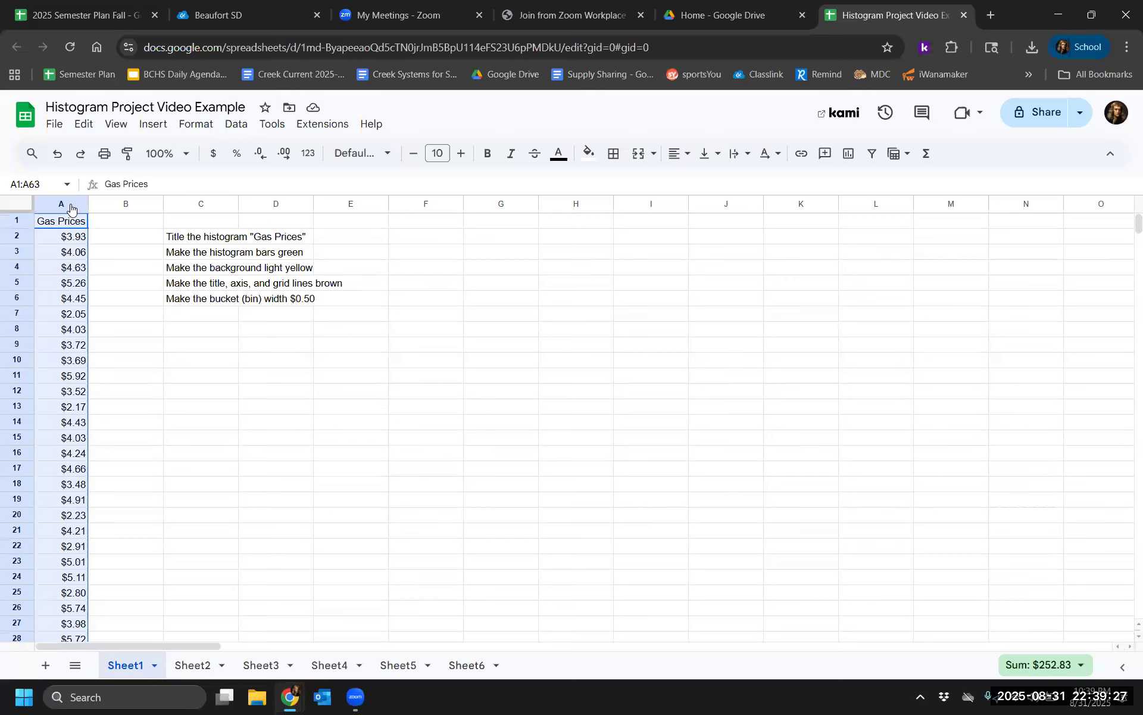
pyautogui.click(117, 260)
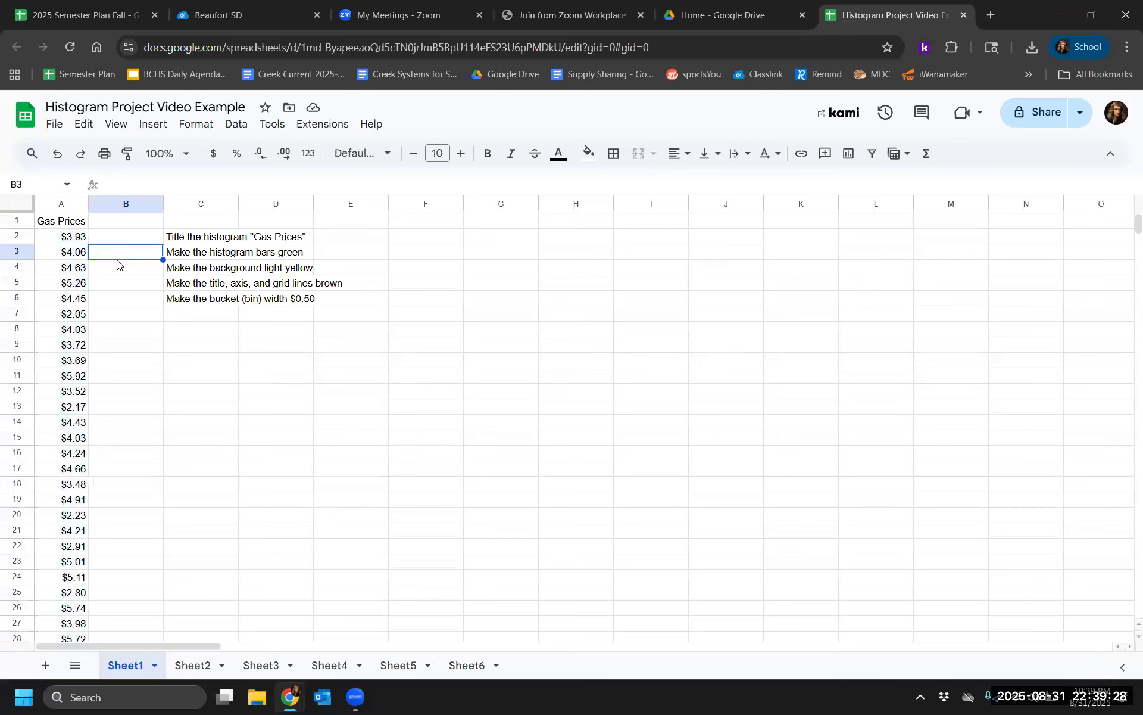
pyautogui.click(59, 205)
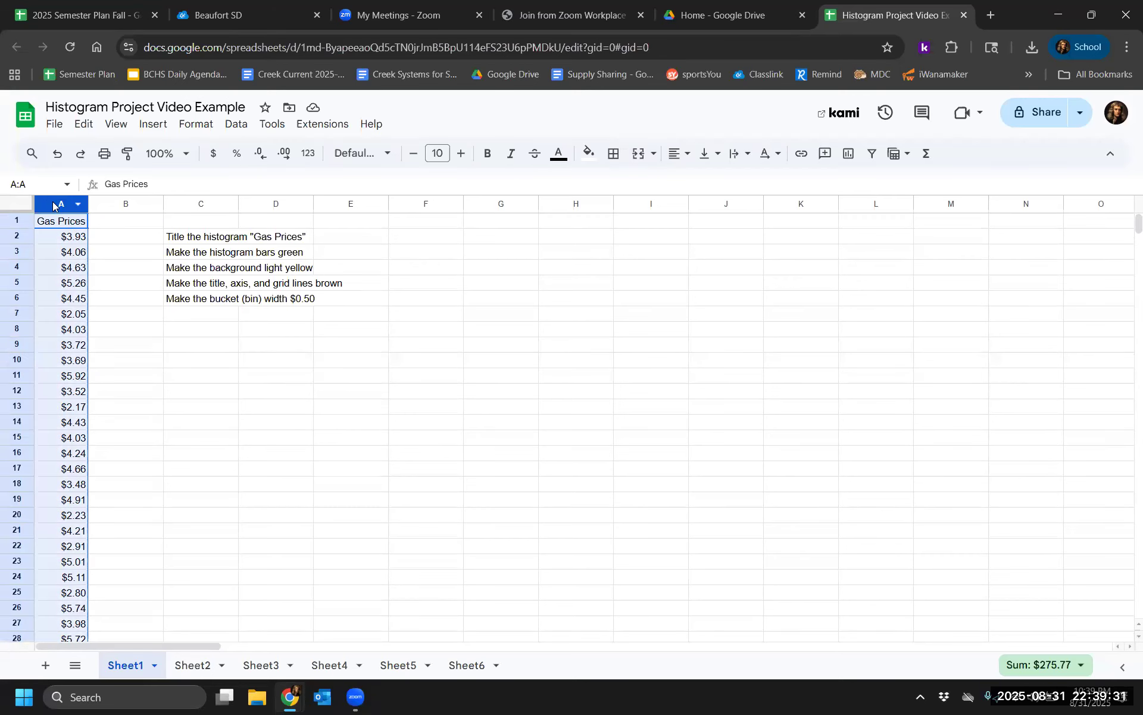
pyautogui.scroll(-20, 91, 475)
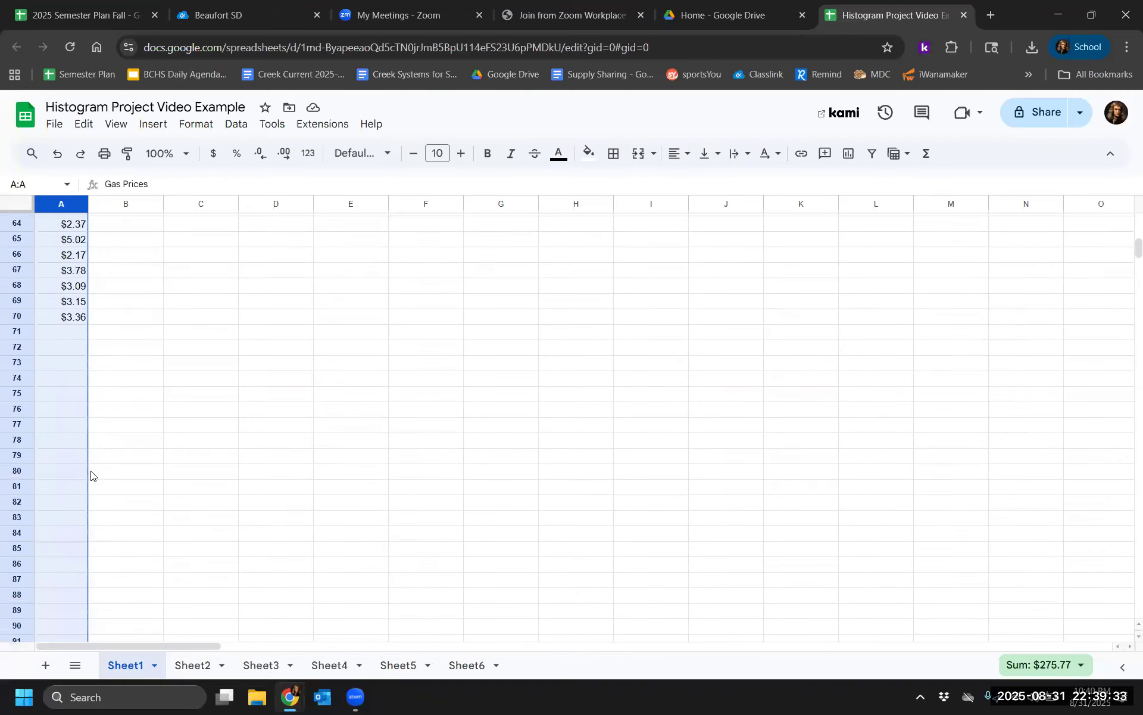
pyautogui.scroll(20, 90, 475)
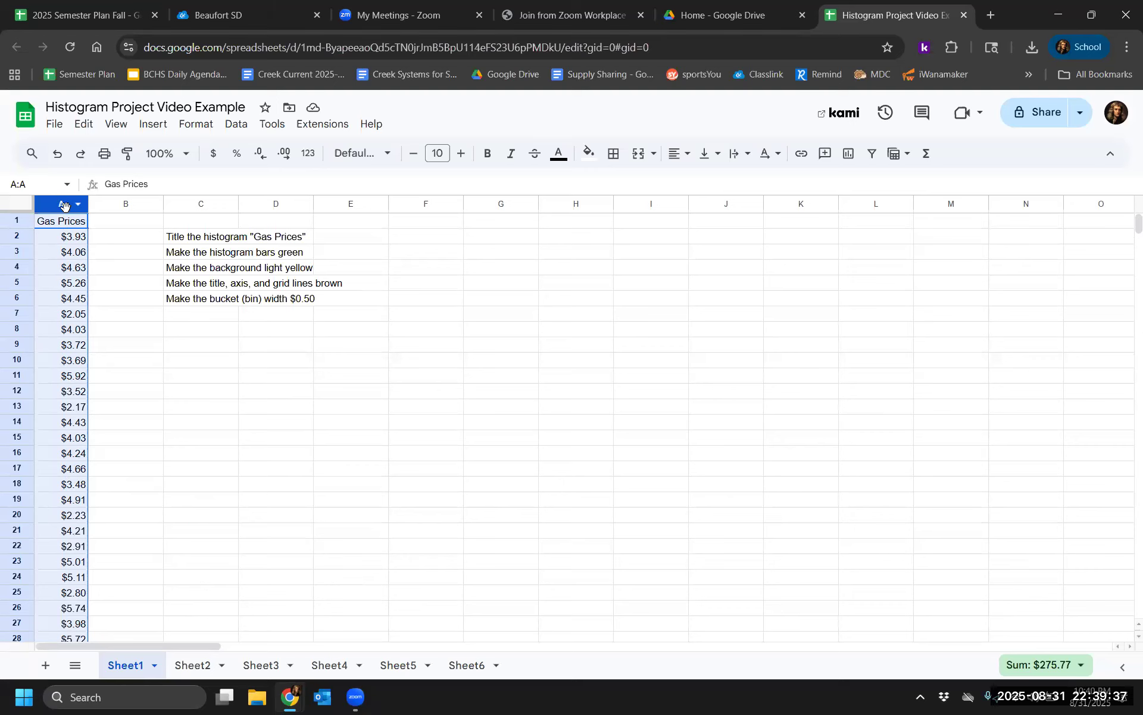
pyautogui.click(153, 125)
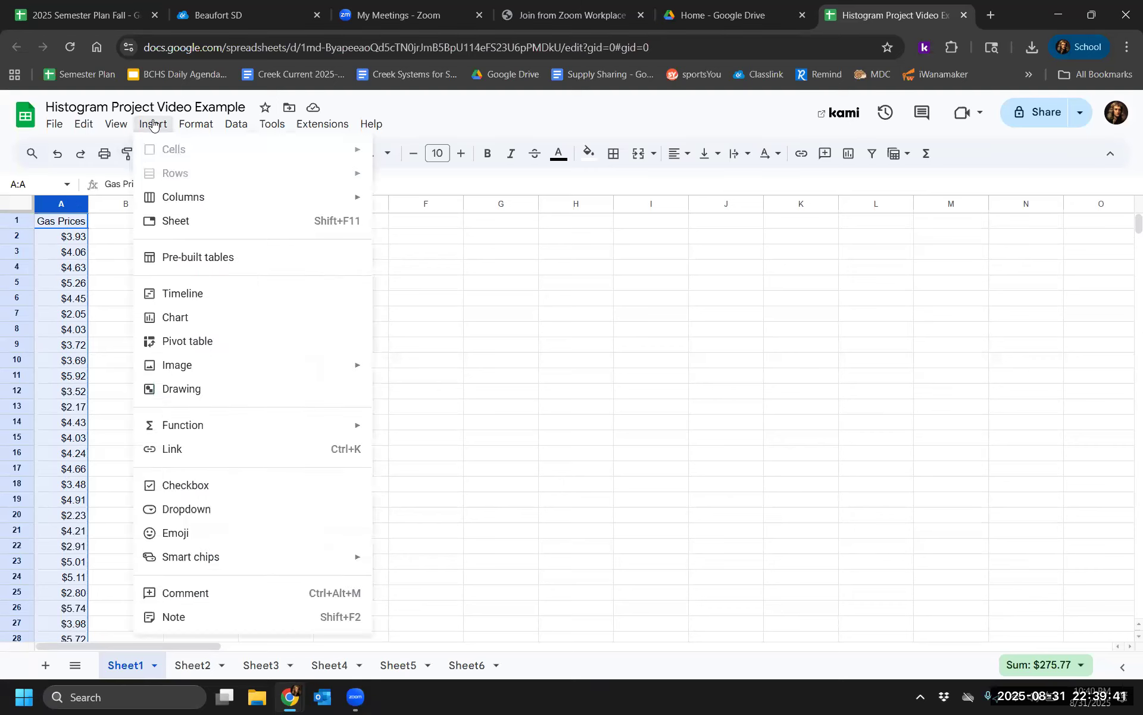
pyautogui.click(174, 320)
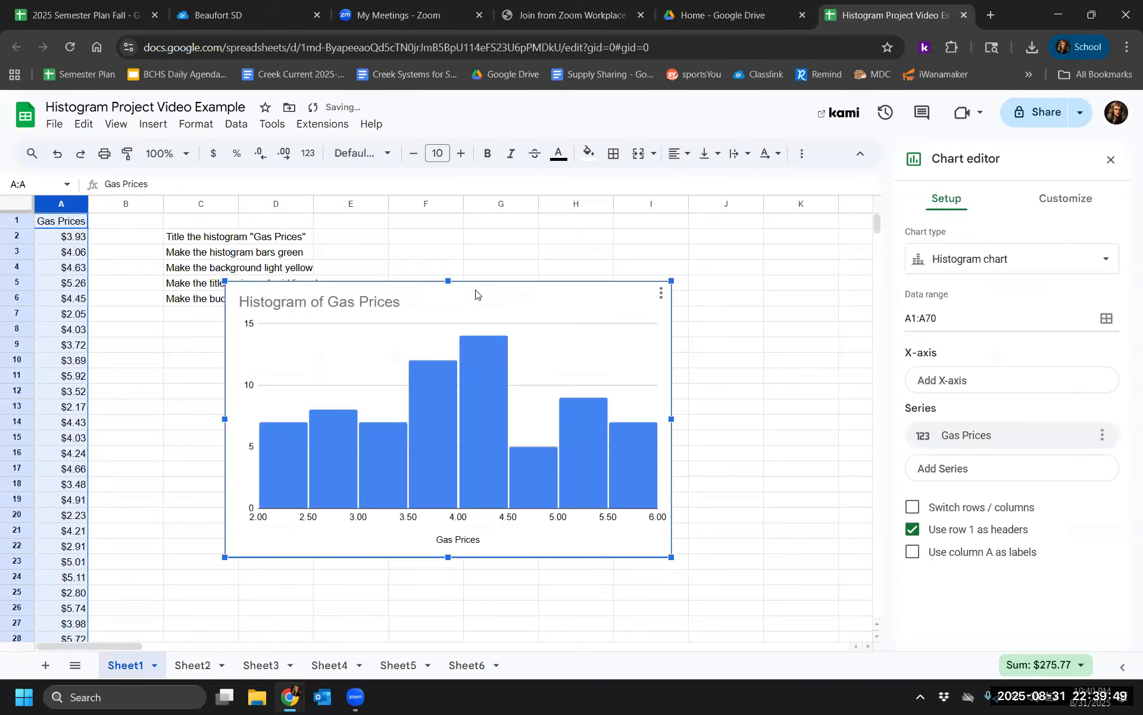
pyautogui.moveTo(475, 292); pyautogui.dragTo(486, 340)
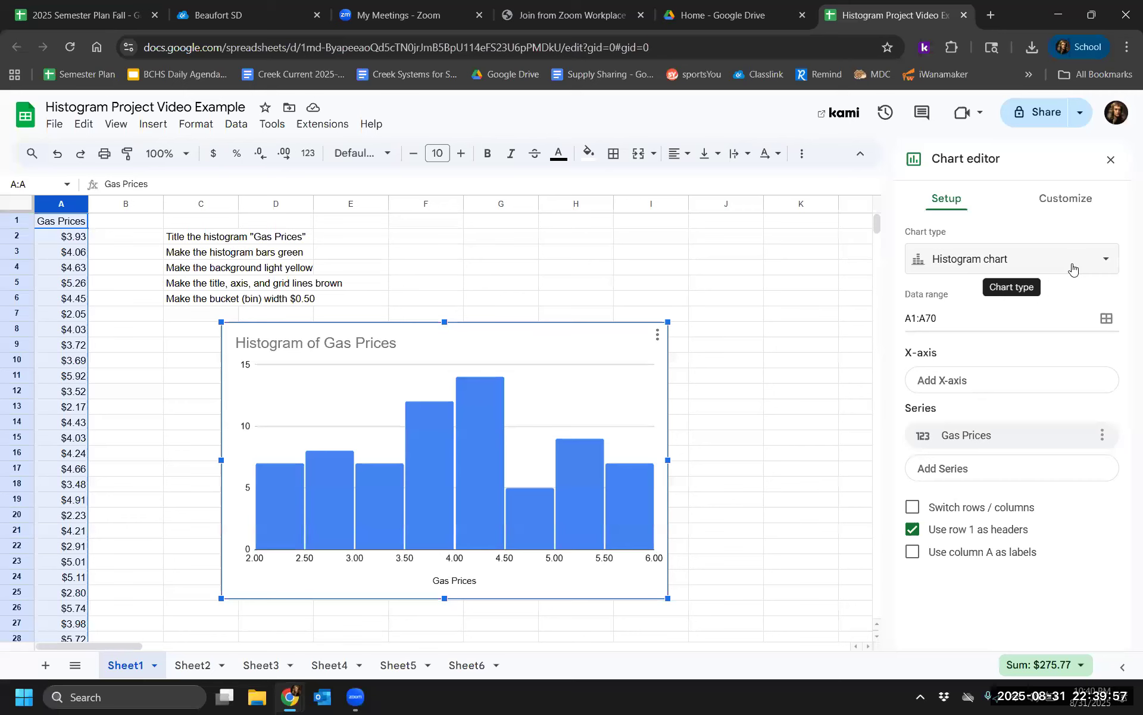
# Set the chart type to Histogram chart
pyautogui.click(1010, 259)
pyautogui.scroll(-1, 1046, 445)
pyautogui.scroll(-5, 1047, 445)
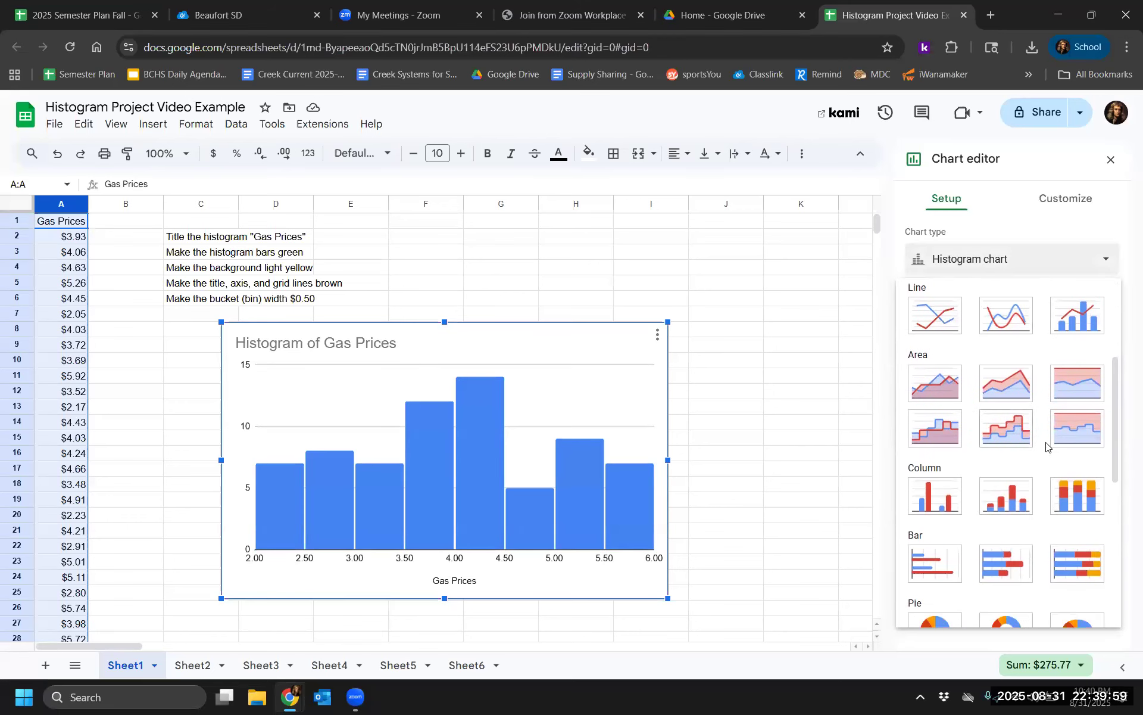
pyautogui.scroll(-3, 1046, 446)
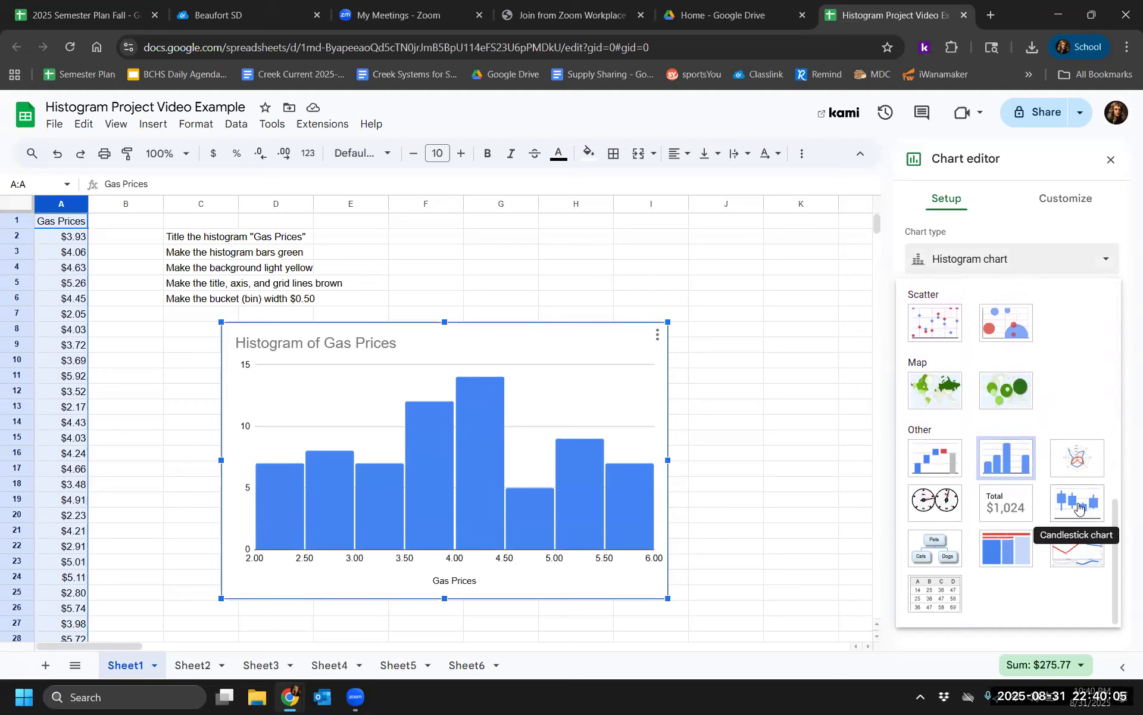
pyautogui.click(1008, 464)
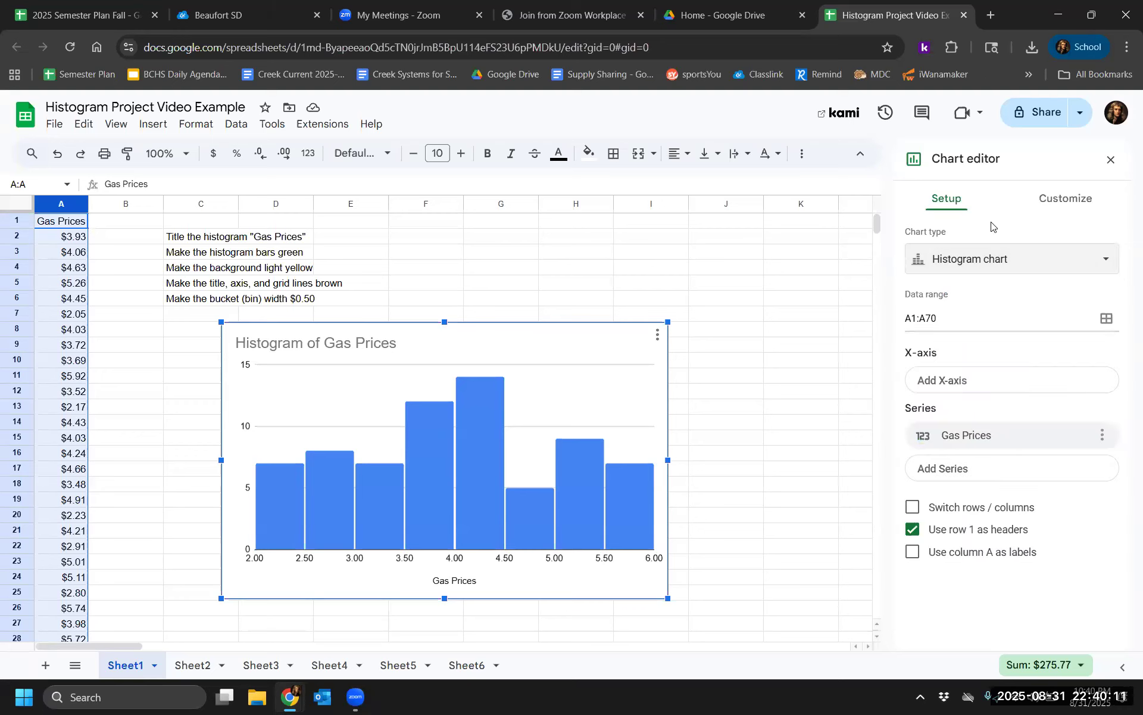
# Try the Line chart and Area chart types on the Gas Prices chart
pyautogui.click(993, 258)
pyautogui.click(1048, 345)
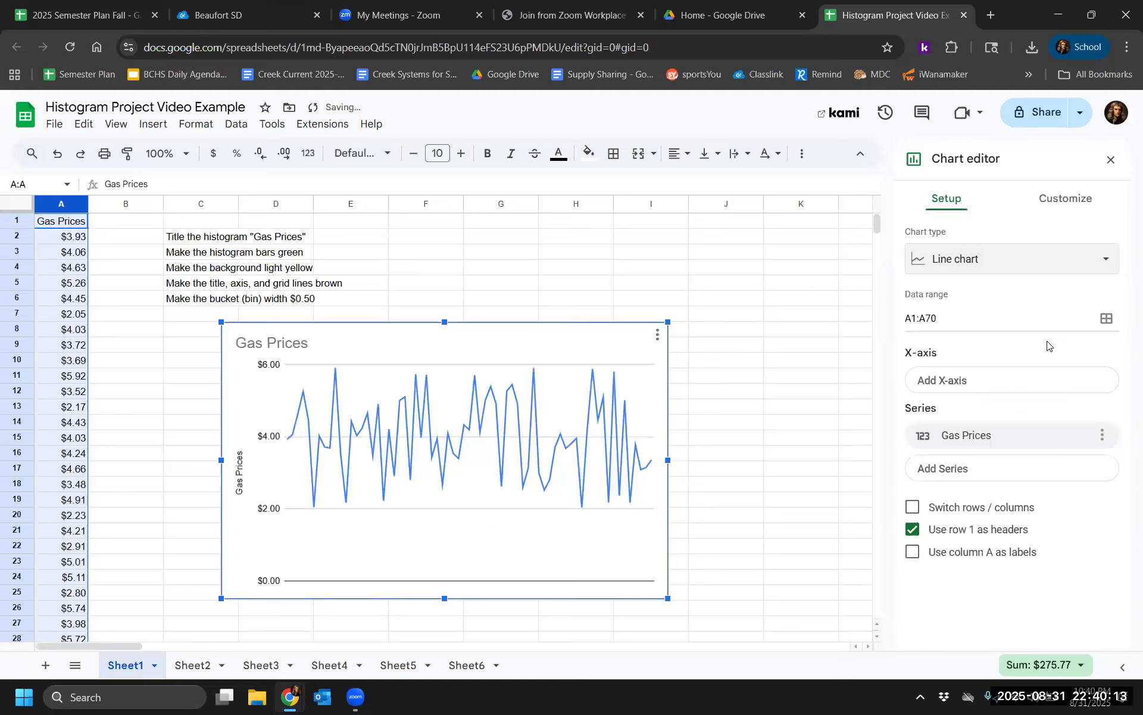
pyautogui.click(1024, 272)
pyautogui.scroll(-5, 1024, 403)
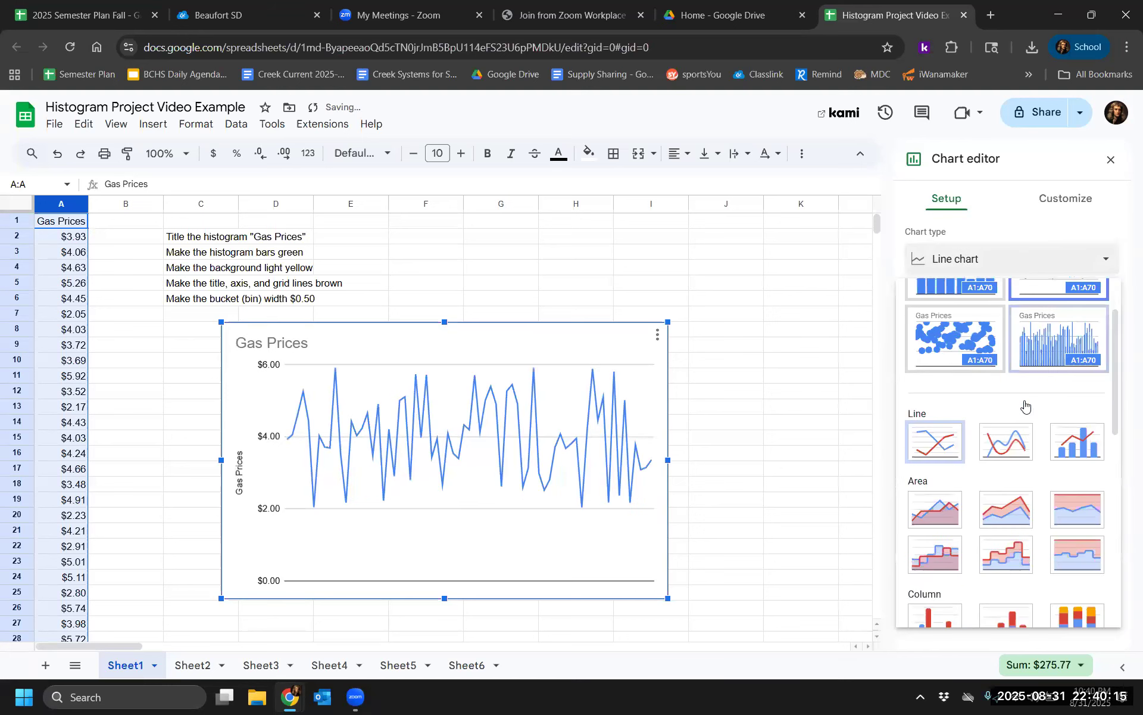
pyautogui.click(936, 356)
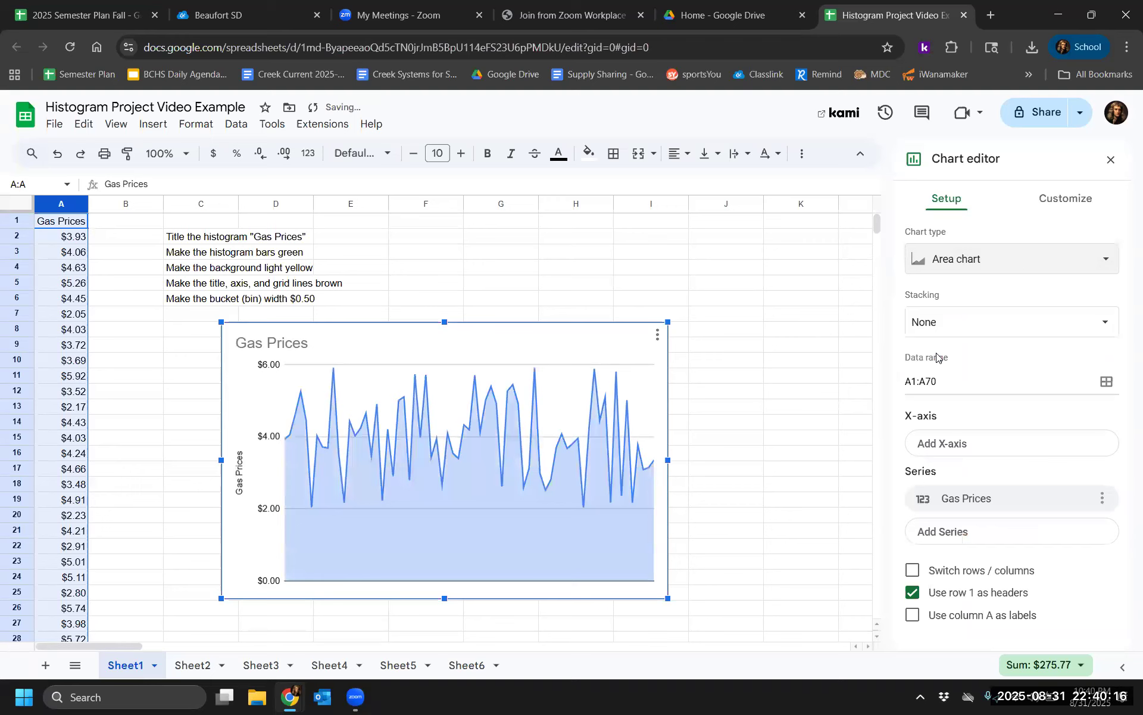
# Change the Gas Prices chart back to the Histogram chart type
pyautogui.click(1016, 260)
pyautogui.scroll(-5, 1039, 520)
pyautogui.scroll(-5, 1039, 519)
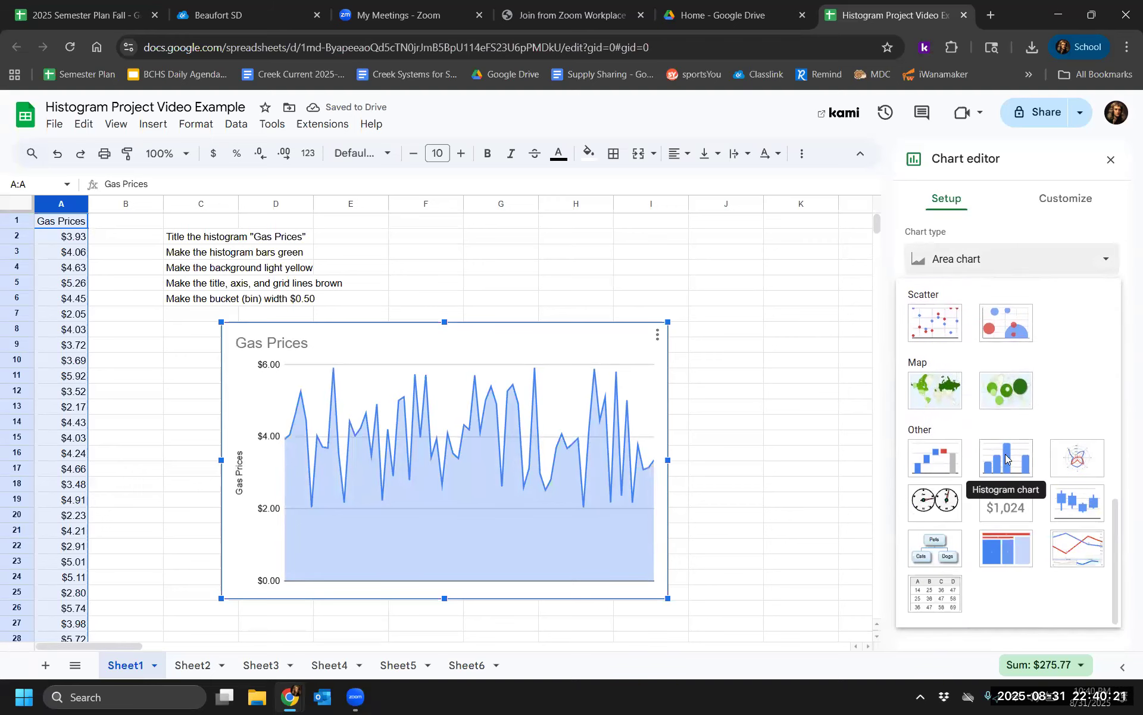
pyautogui.click(1006, 459)
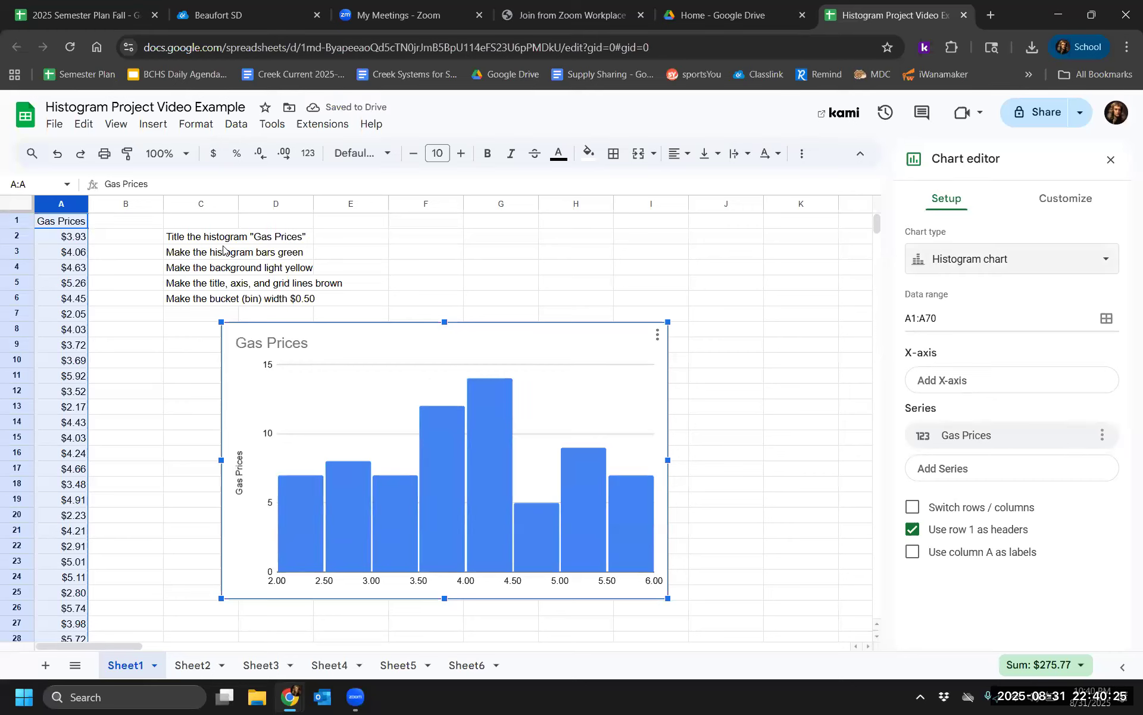
# Review the histogram formatting instructions in C2:C6 and the column heading in A1
pyautogui.moveTo(192, 240); pyautogui.dragTo(204, 298)
pyautogui.click(204, 331)
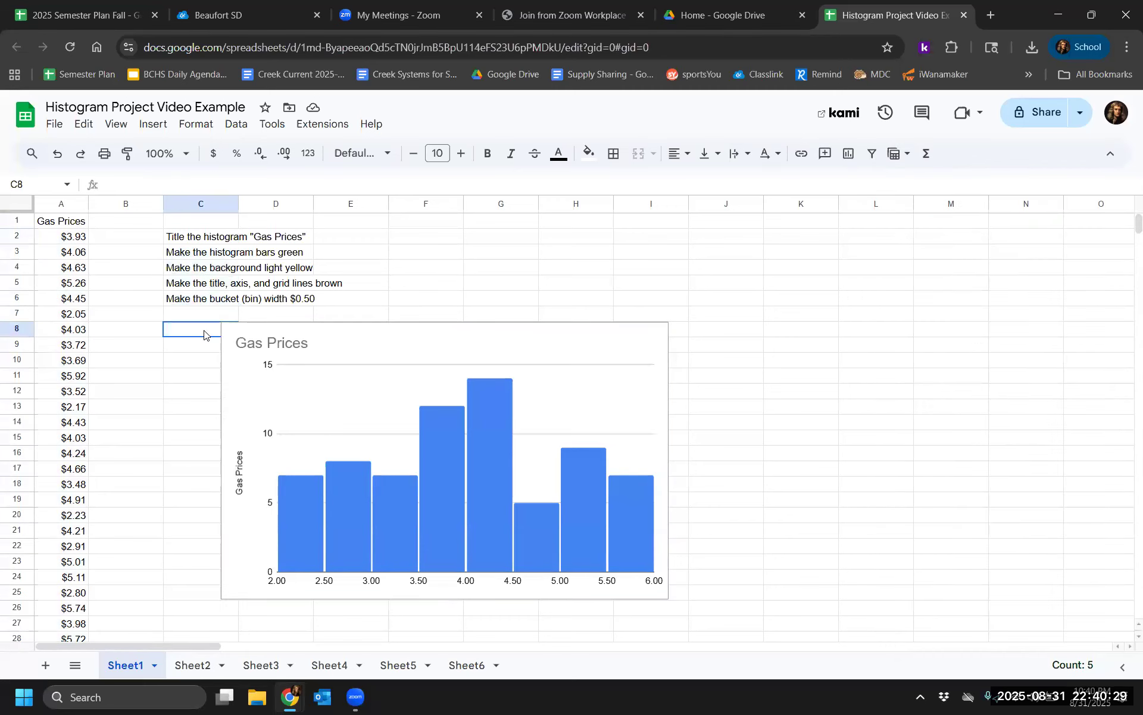
pyautogui.click(189, 238)
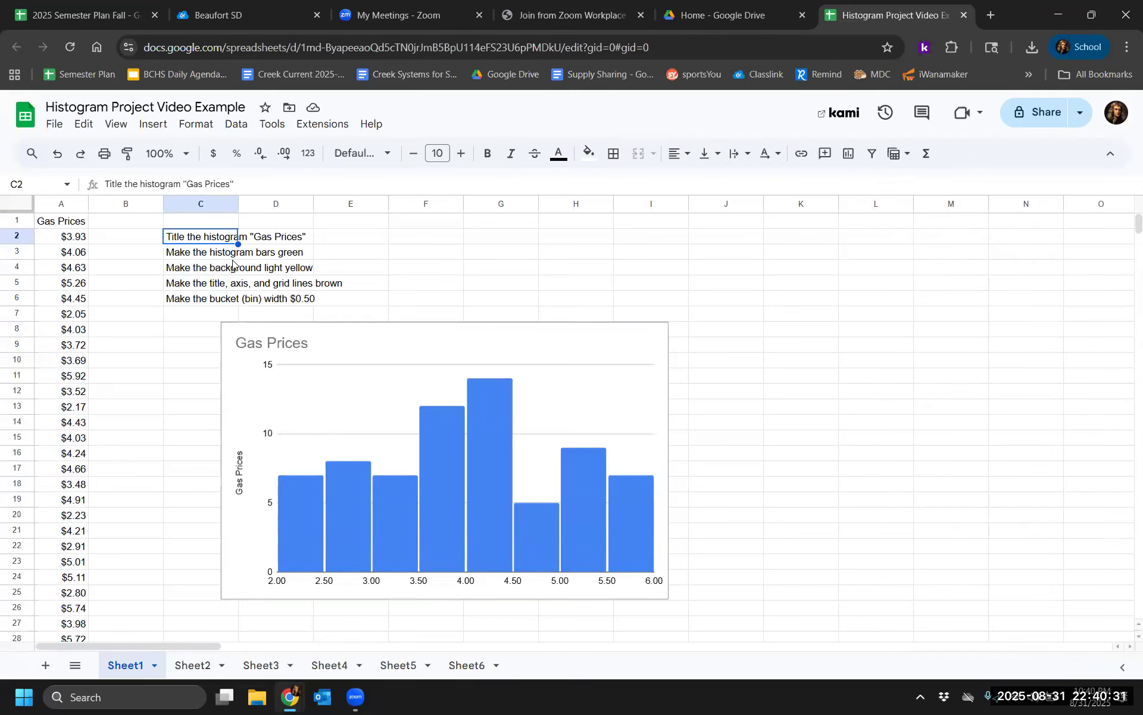
pyautogui.click(269, 329)
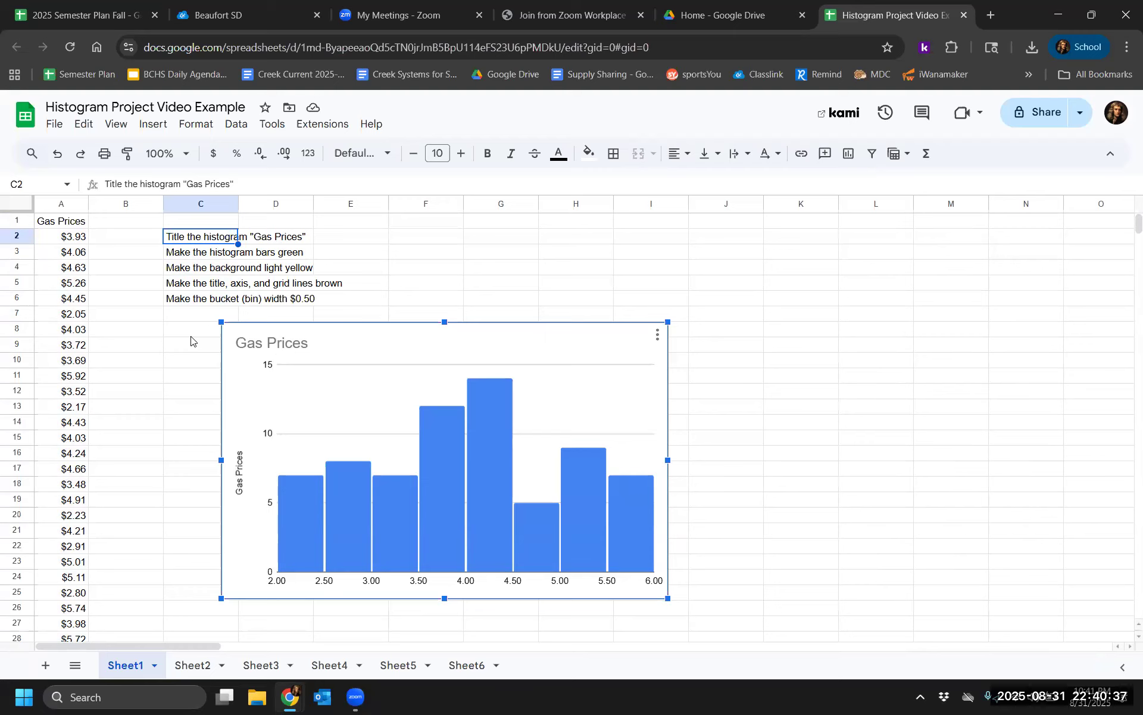
pyautogui.click(169, 349)
pyautogui.click(59, 225)
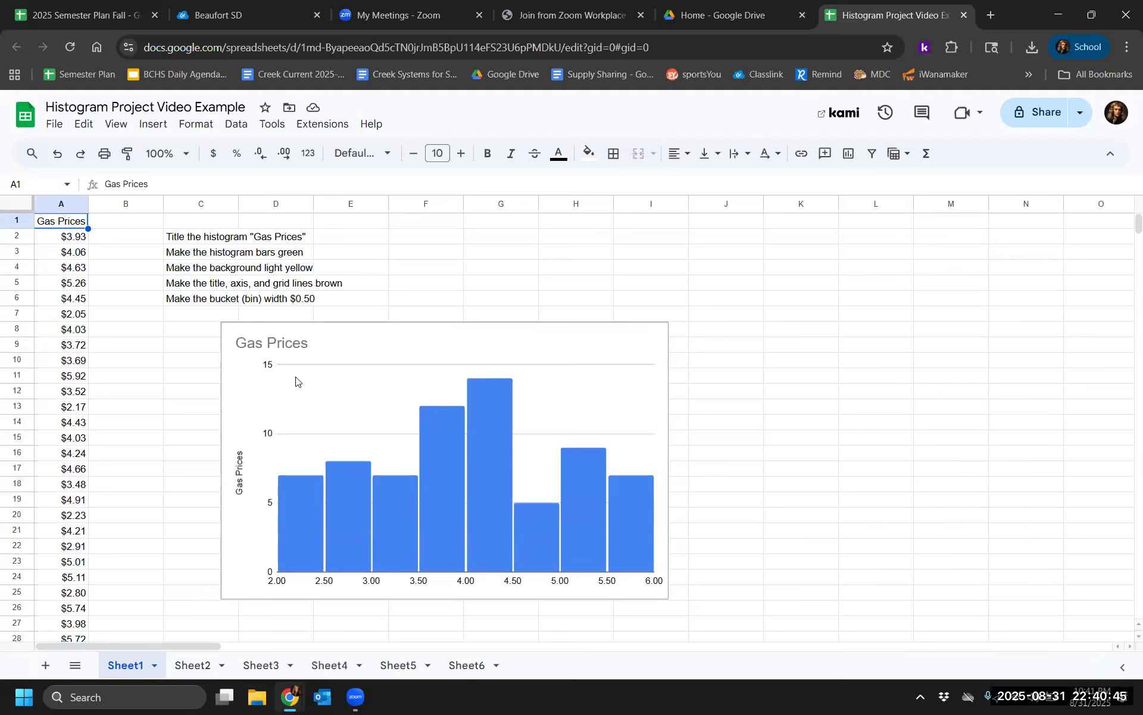
# Enter "Gas Prices" as the histogram's chart title
pyautogui.doubleClick(294, 343)
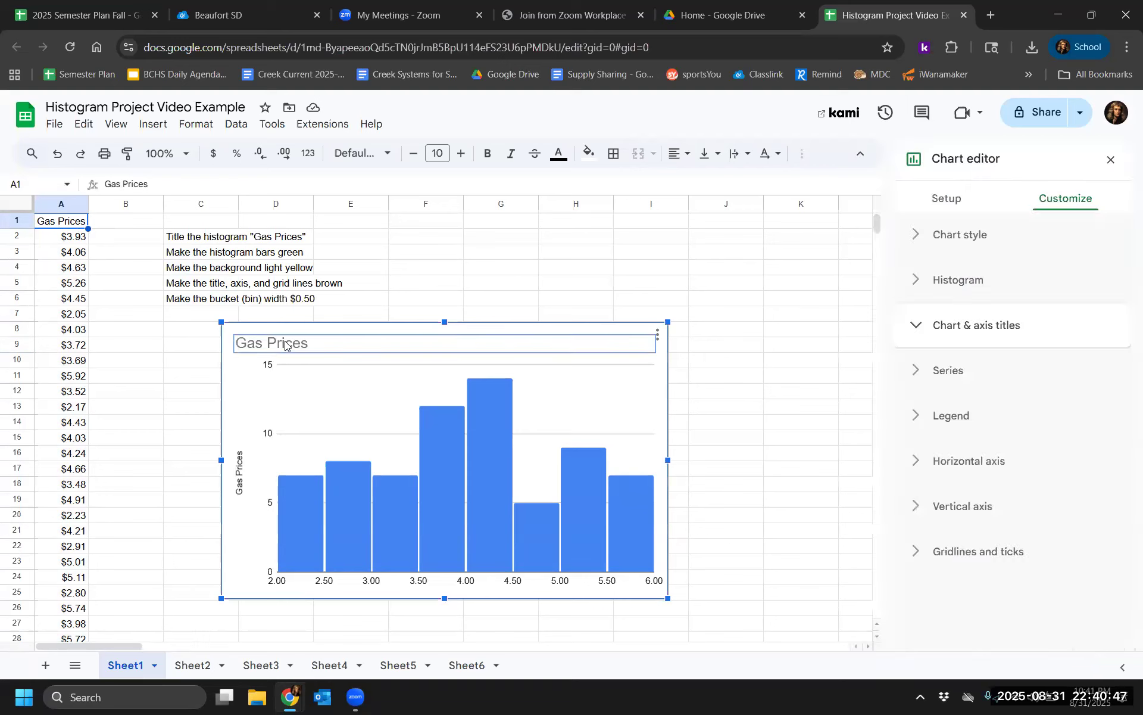
pyautogui.click(290, 344)
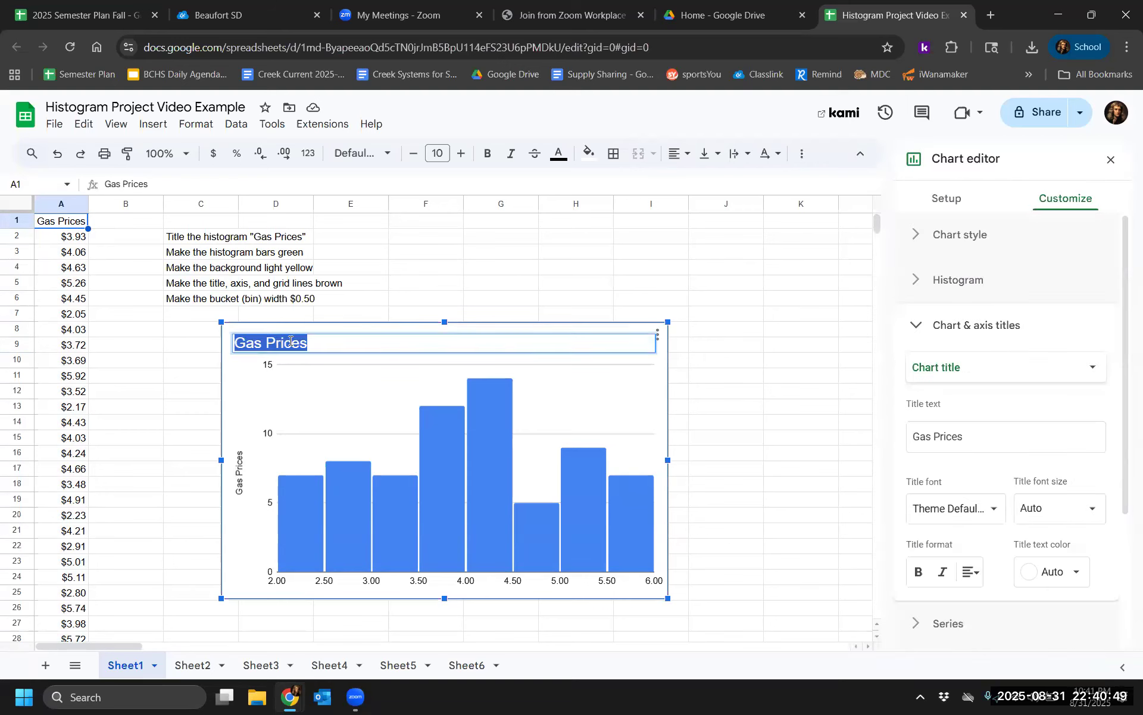
pyautogui.click(290, 342)
pyautogui.moveTo(305, 343); pyautogui.dragTo(231, 343)
pyautogui.write('Gas Prices')
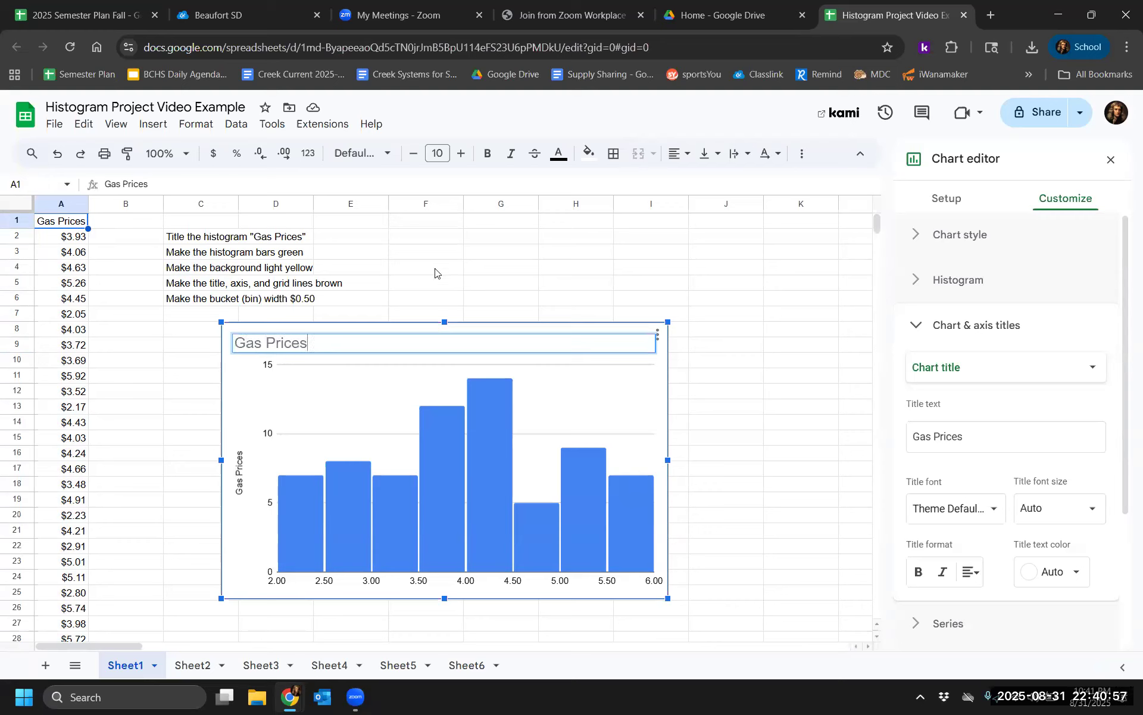
pyautogui.click(801, 406)
# Set the fill color of the histogram's Gas Prices series to a medium green
pyautogui.click(215, 250)
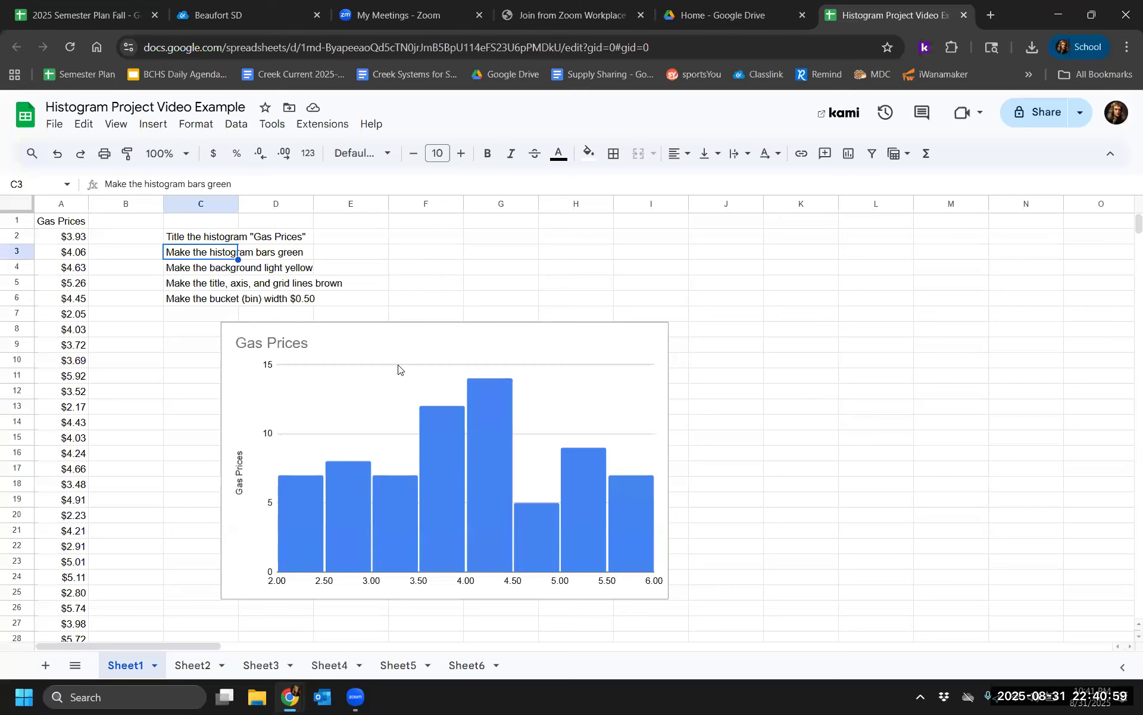
pyautogui.click(482, 456)
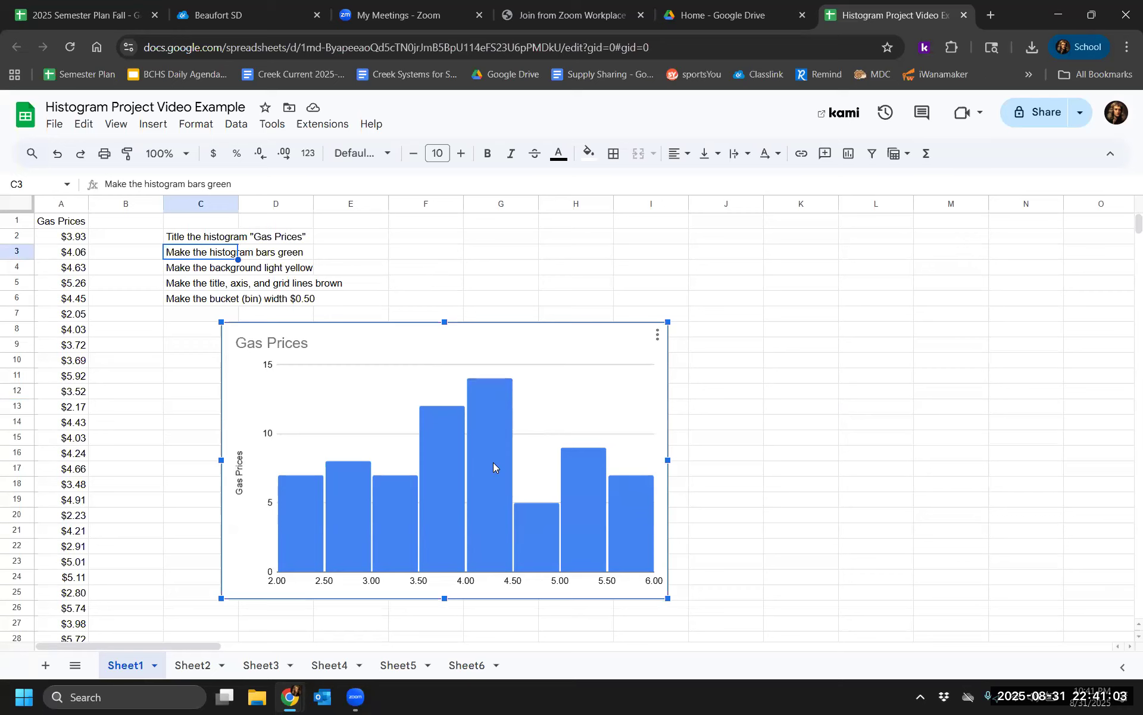
pyautogui.doubleClick(493, 462)
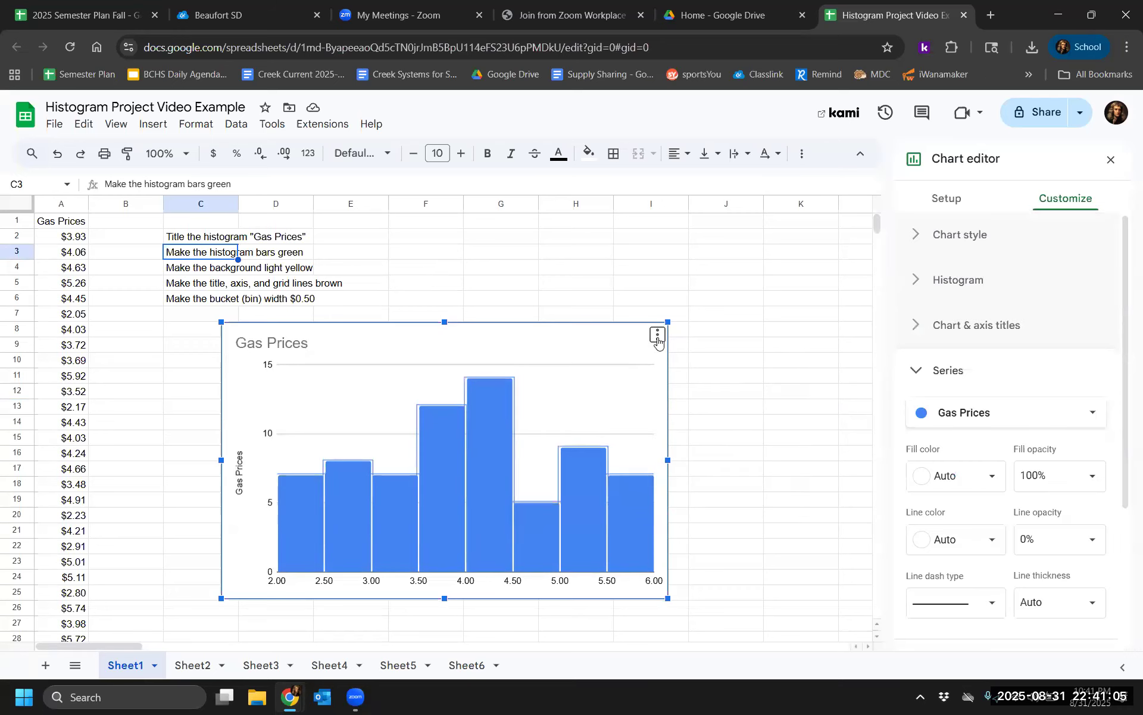
pyautogui.click(658, 339)
pyautogui.click(710, 363)
pyautogui.scroll(-2, 969, 476)
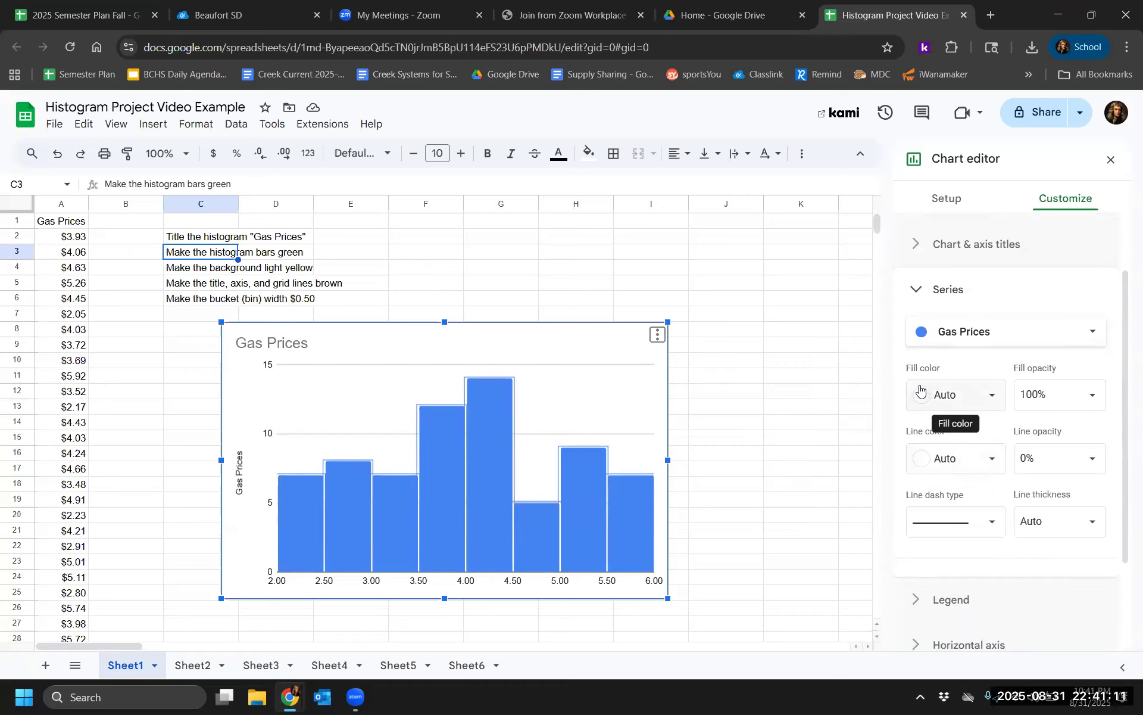
pyautogui.click(951, 295)
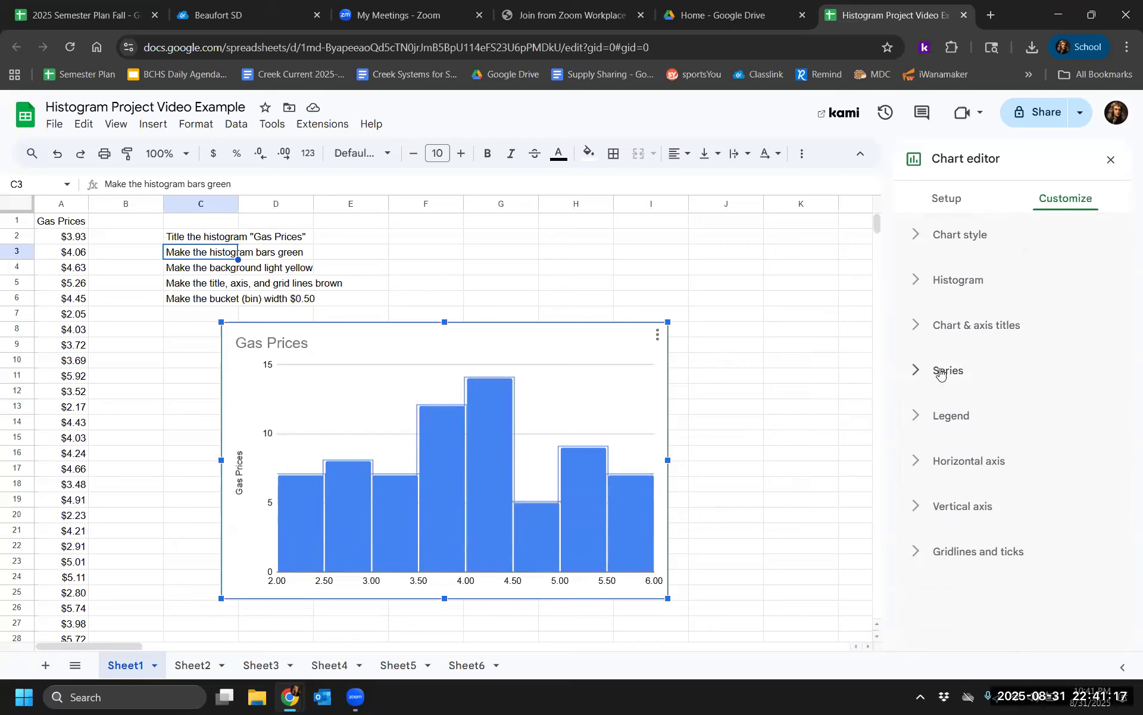
pyautogui.click(955, 293)
pyautogui.click(955, 293)
pyautogui.click(955, 370)
pyautogui.scroll(-2, 973, 353)
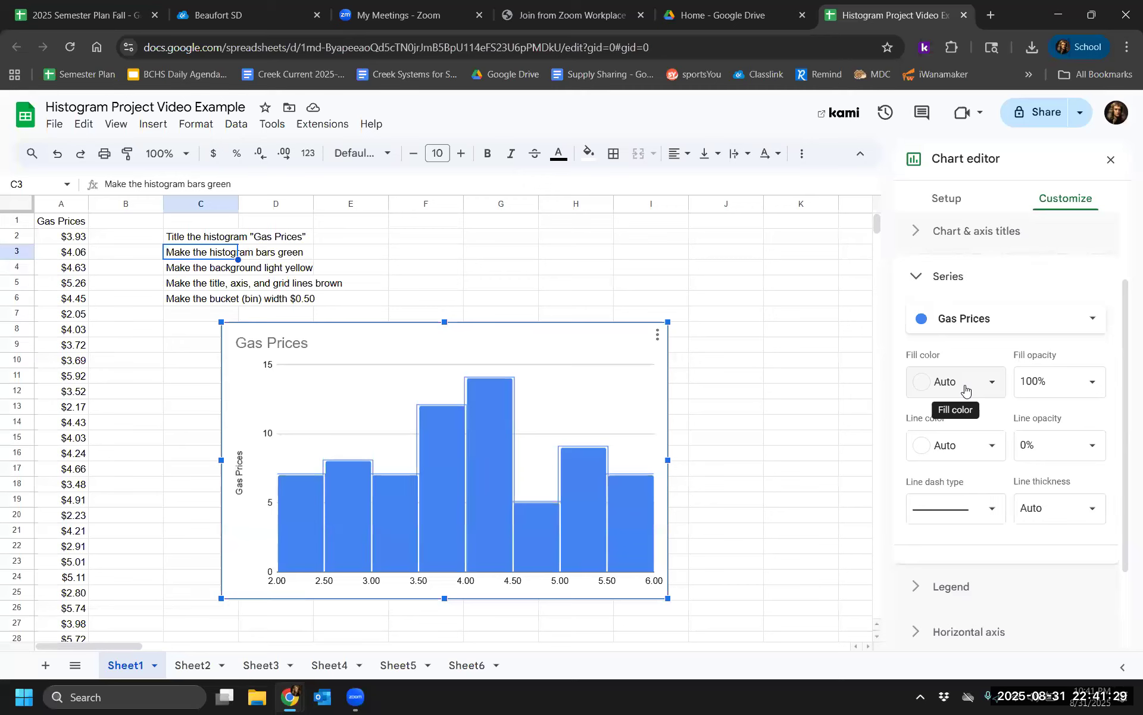
pyautogui.click(965, 391)
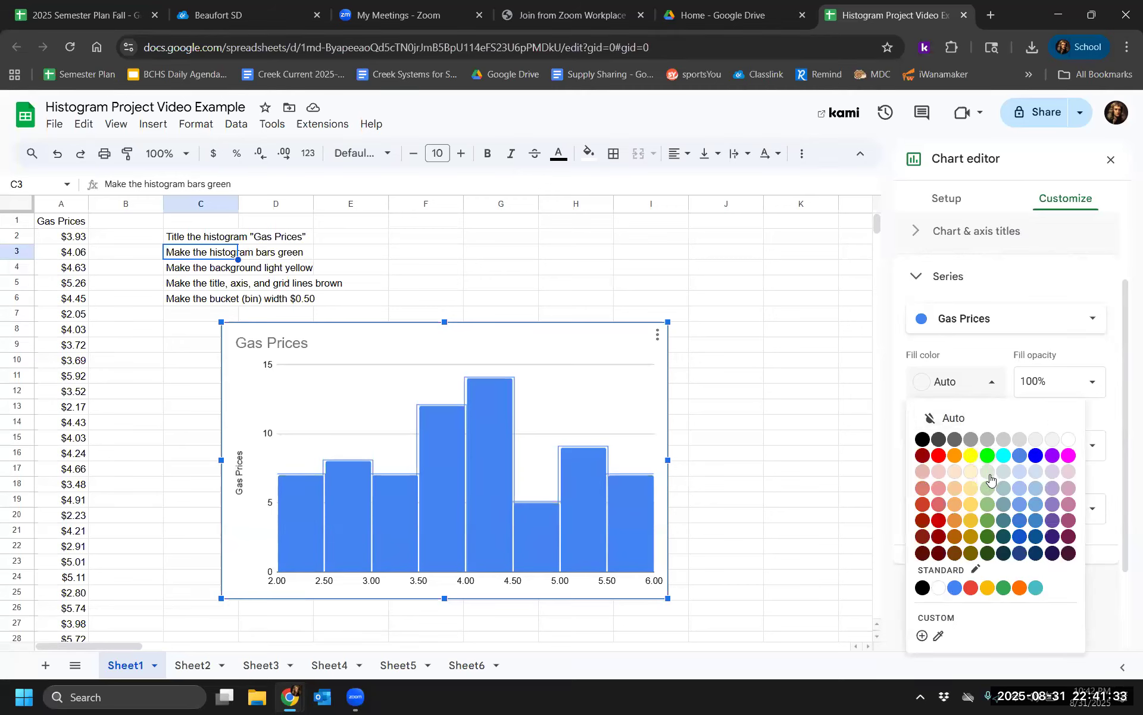
pyautogui.click(989, 521)
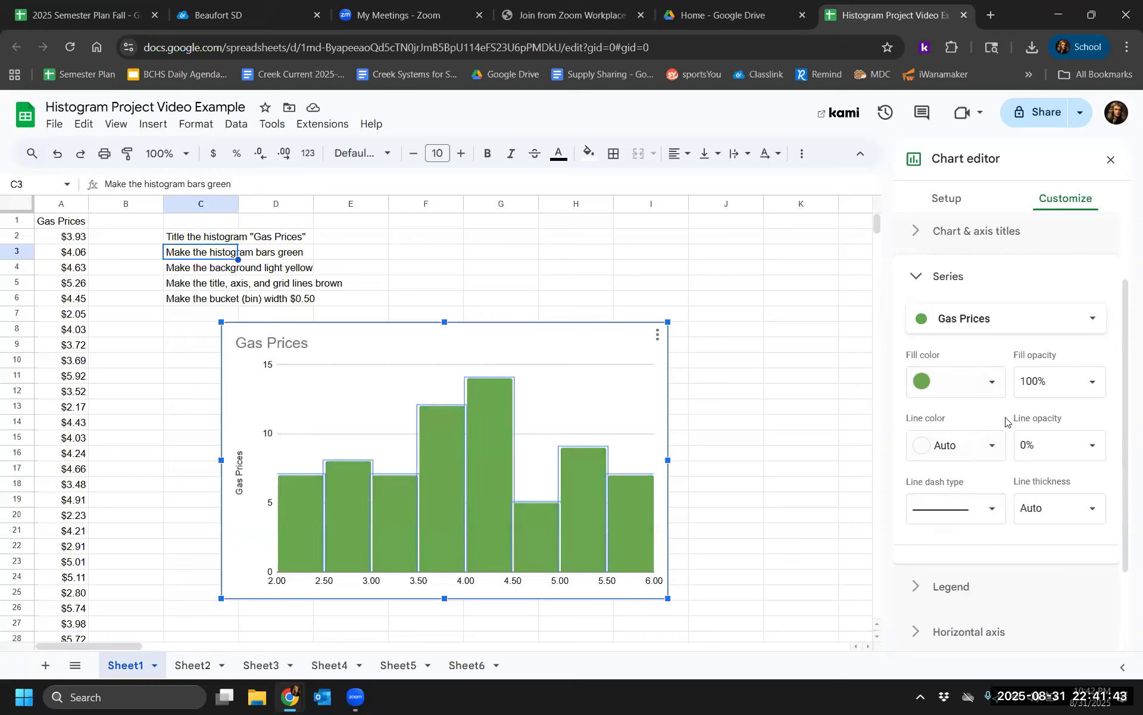
pyautogui.click(945, 277)
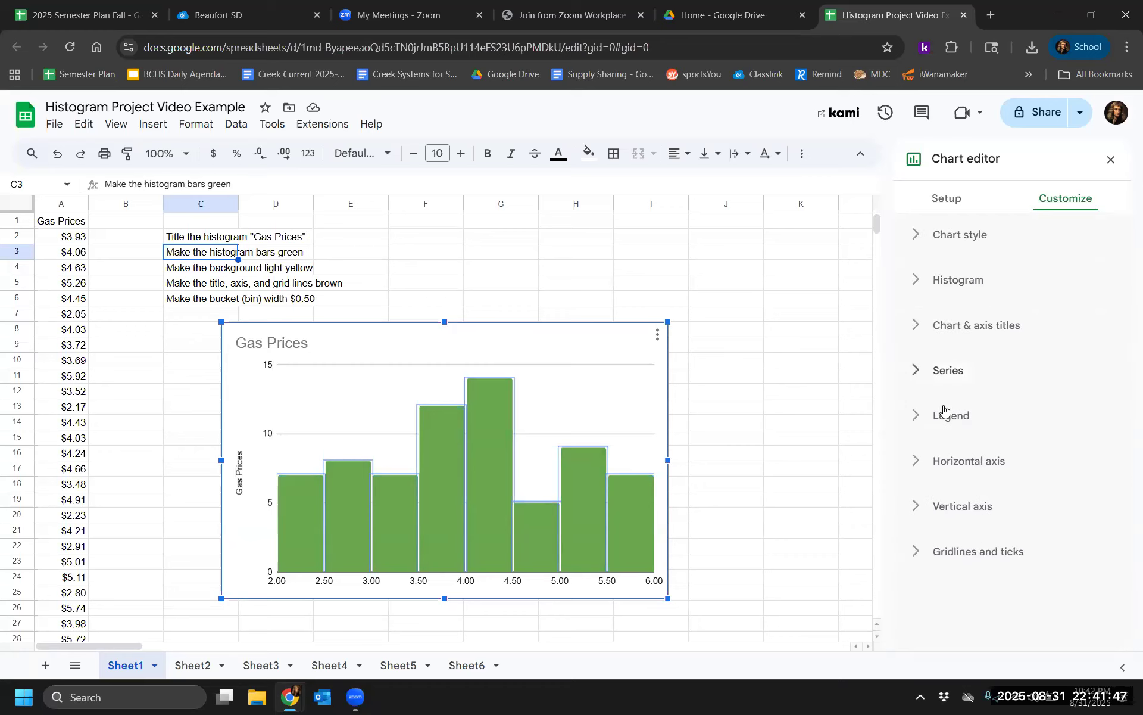
pyautogui.click(937, 327)
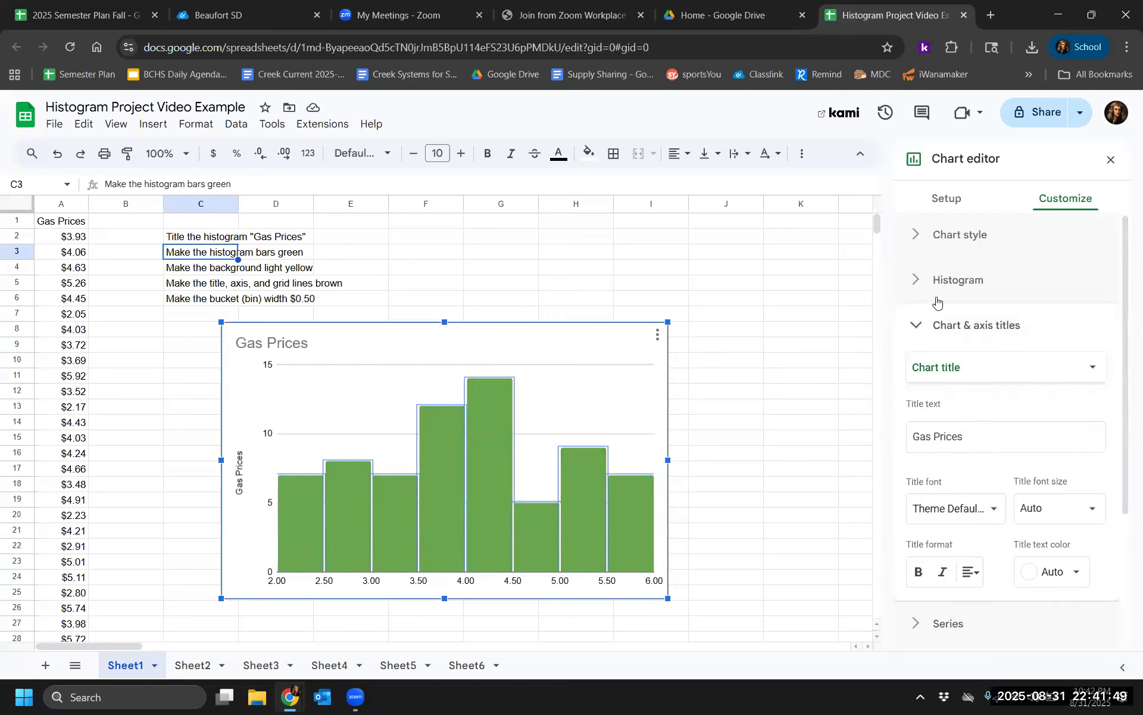
pyautogui.click(936, 282)
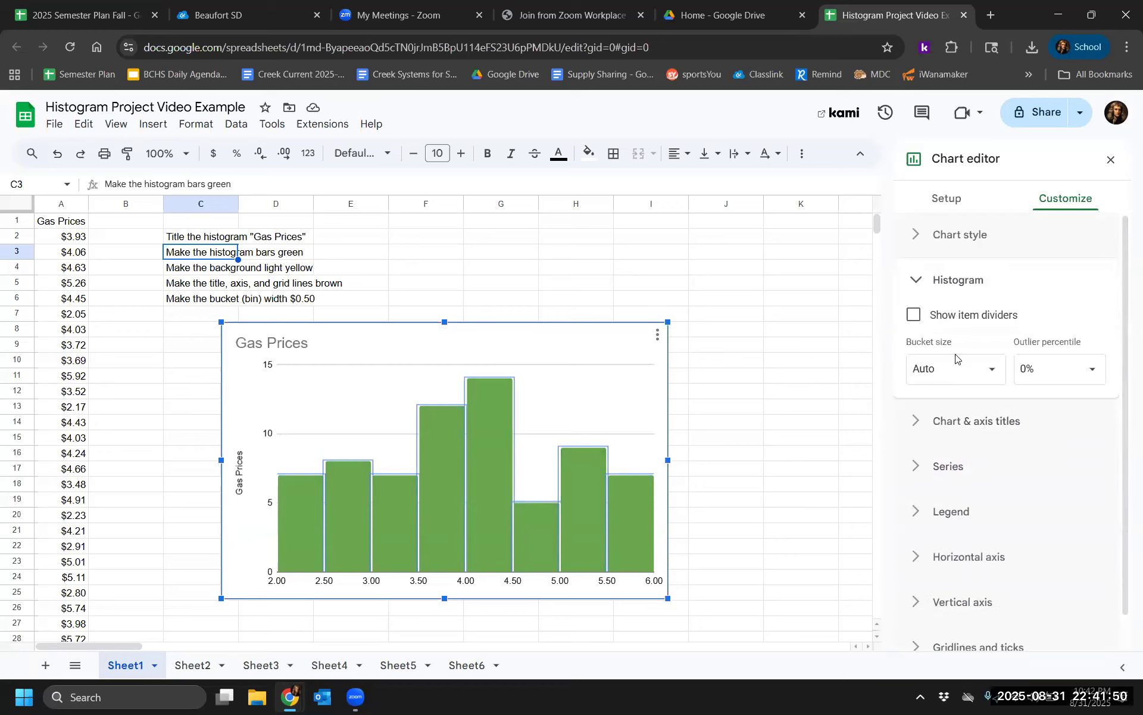
pyautogui.click(931, 276)
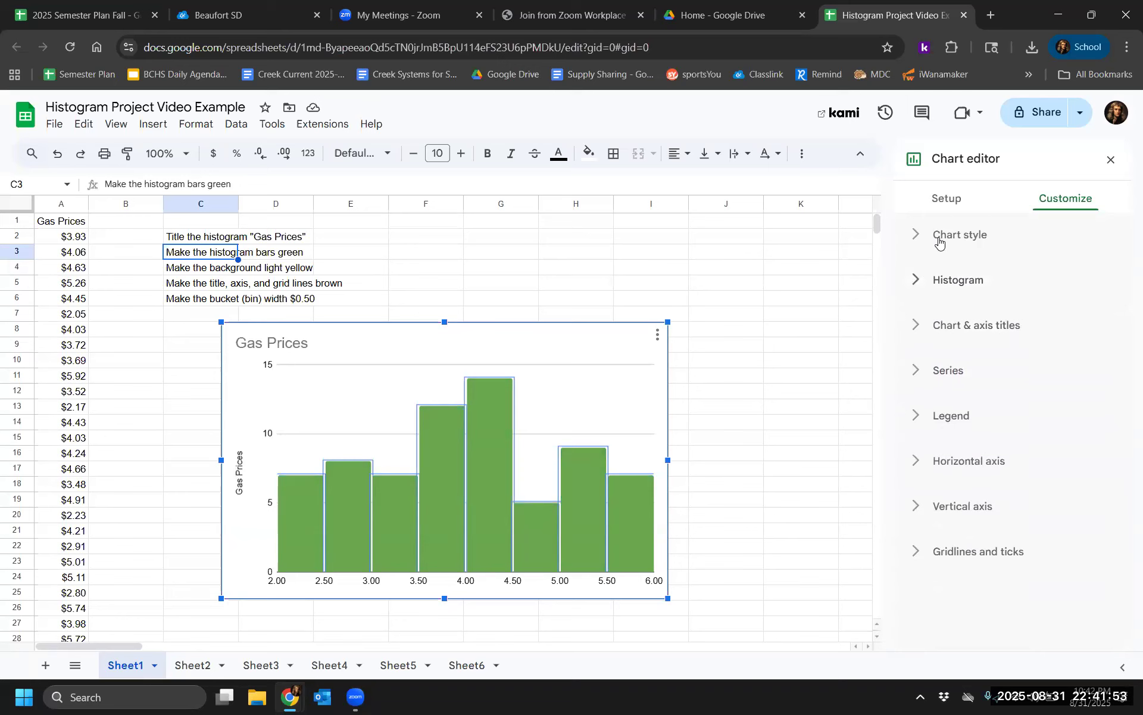
# Set the histogram's chart background color to light yellow
pyautogui.click(939, 250)
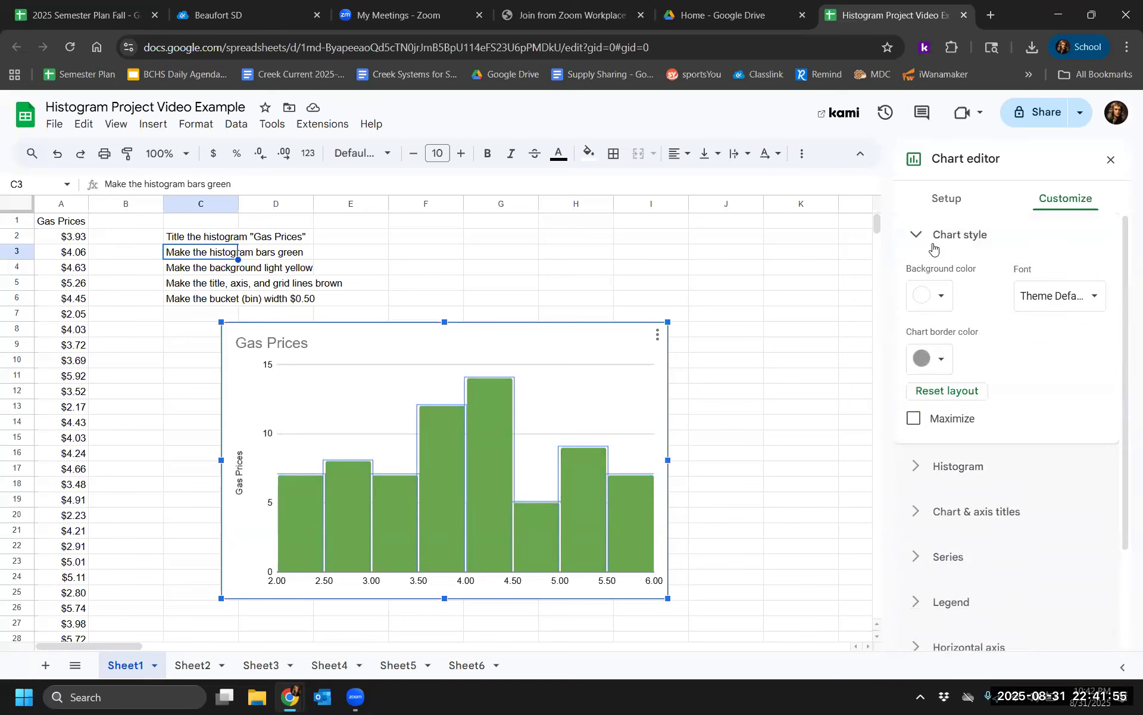
pyautogui.click(942, 296)
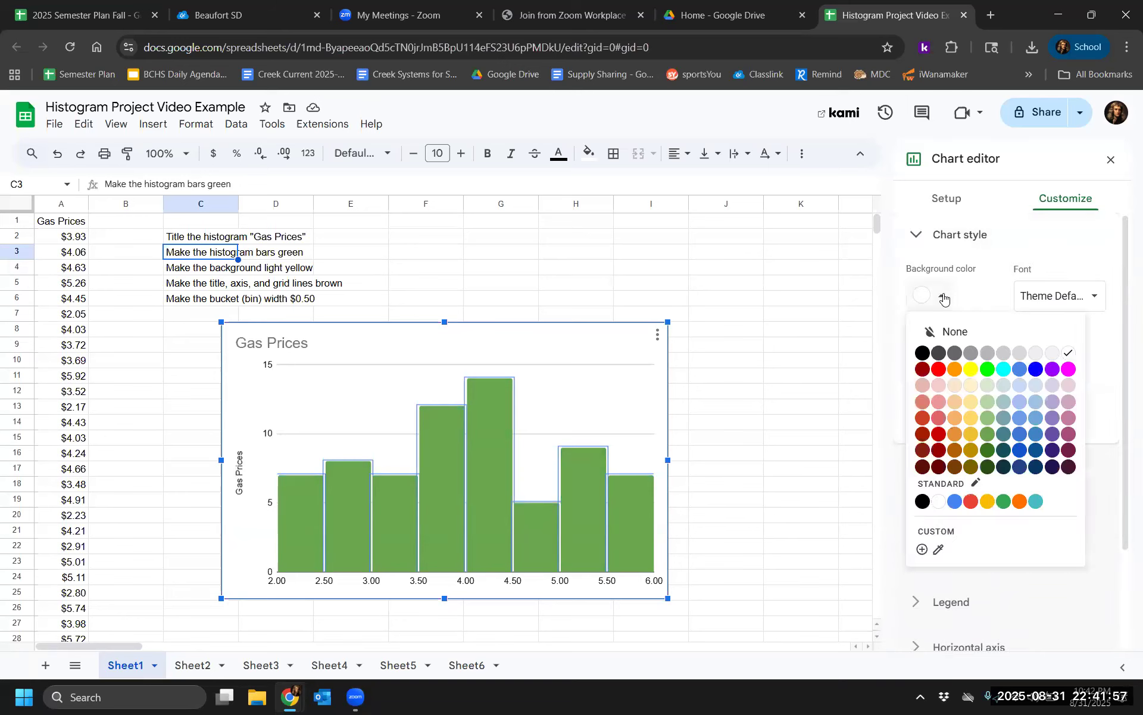
pyautogui.click(974, 388)
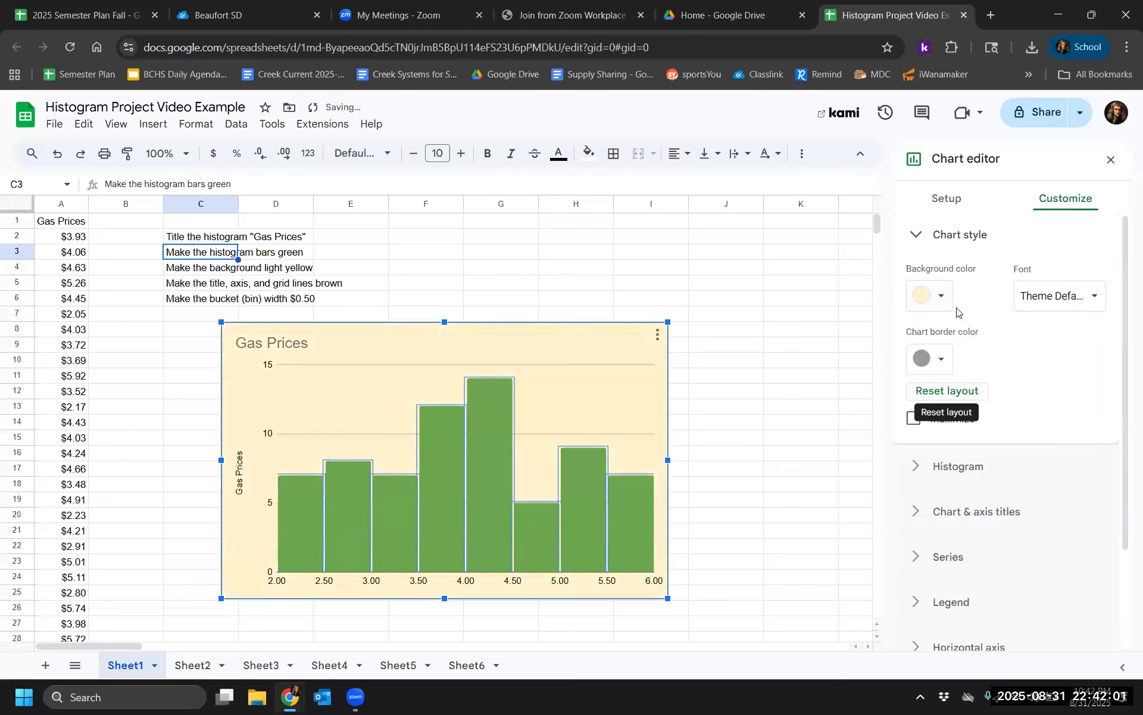
# Try bright yellow as the chart background color and change it back to light yellow
pyautogui.click(942, 298)
pyautogui.click(971, 374)
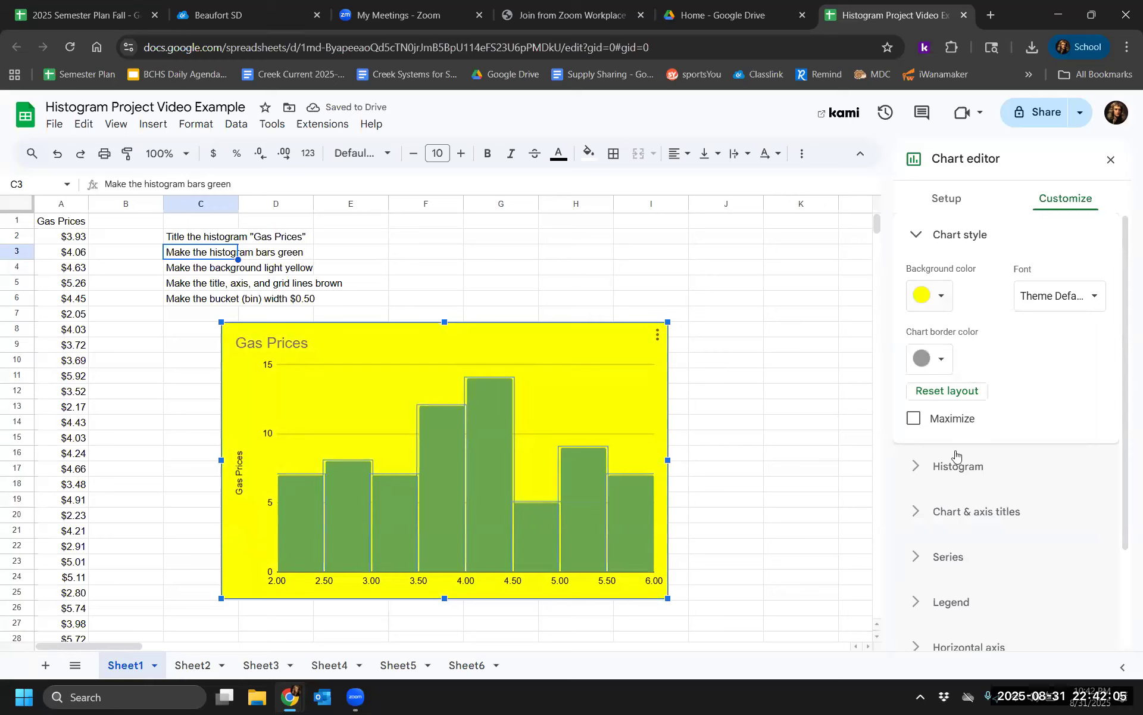
pyautogui.click(942, 298)
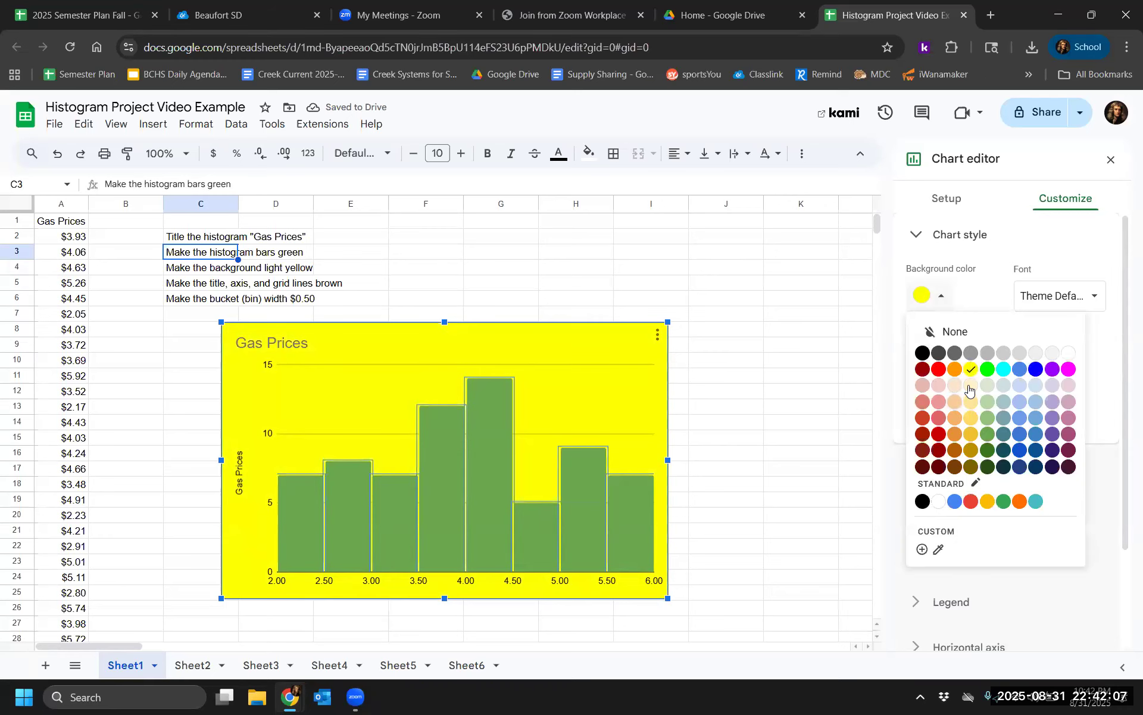
pyautogui.click(970, 386)
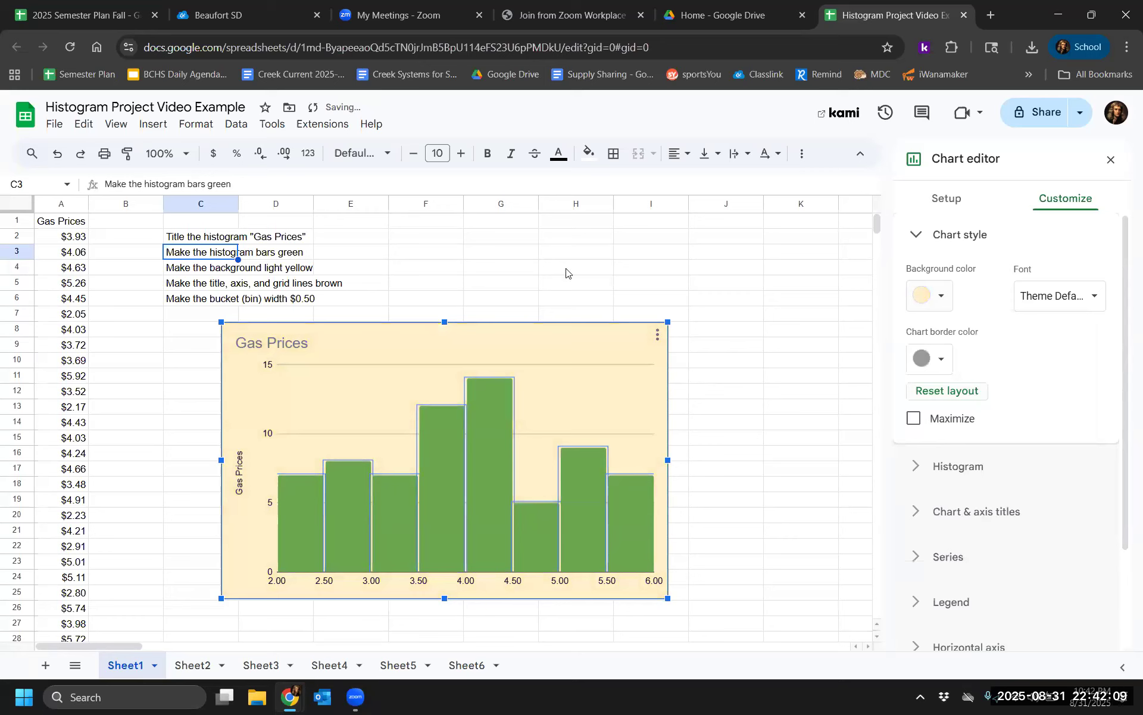
# Check the instruction in C5 and set the histogram's chart title text color to dark brown
pyautogui.click(210, 269)
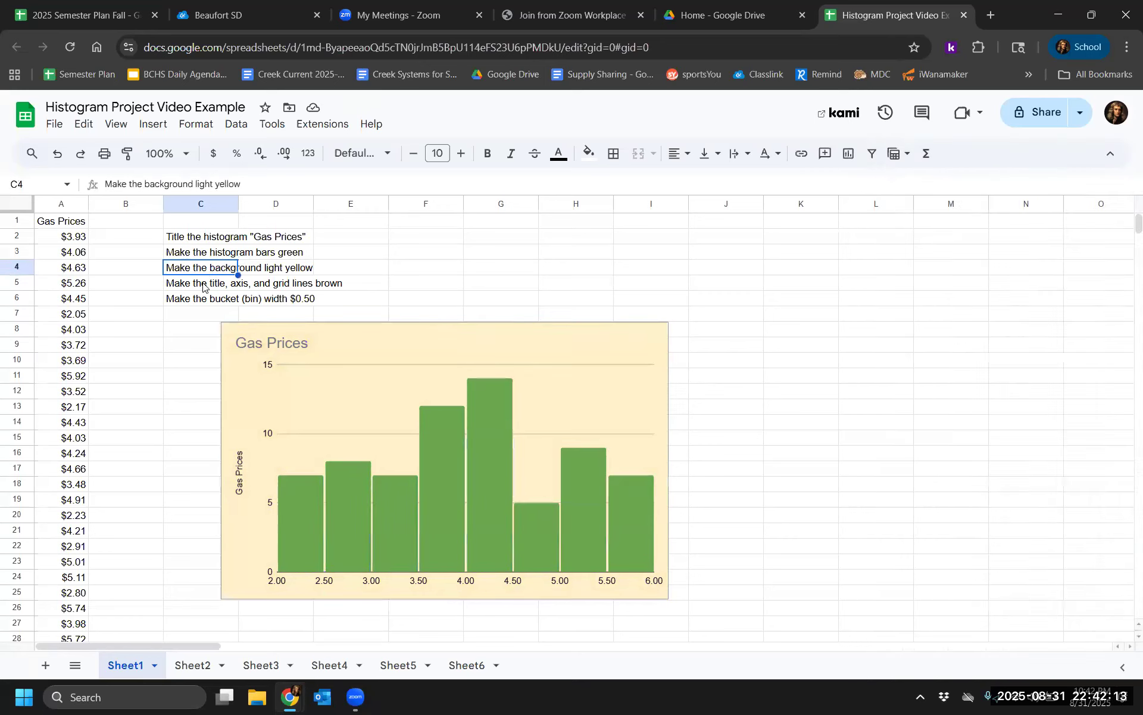
pyautogui.click(203, 285)
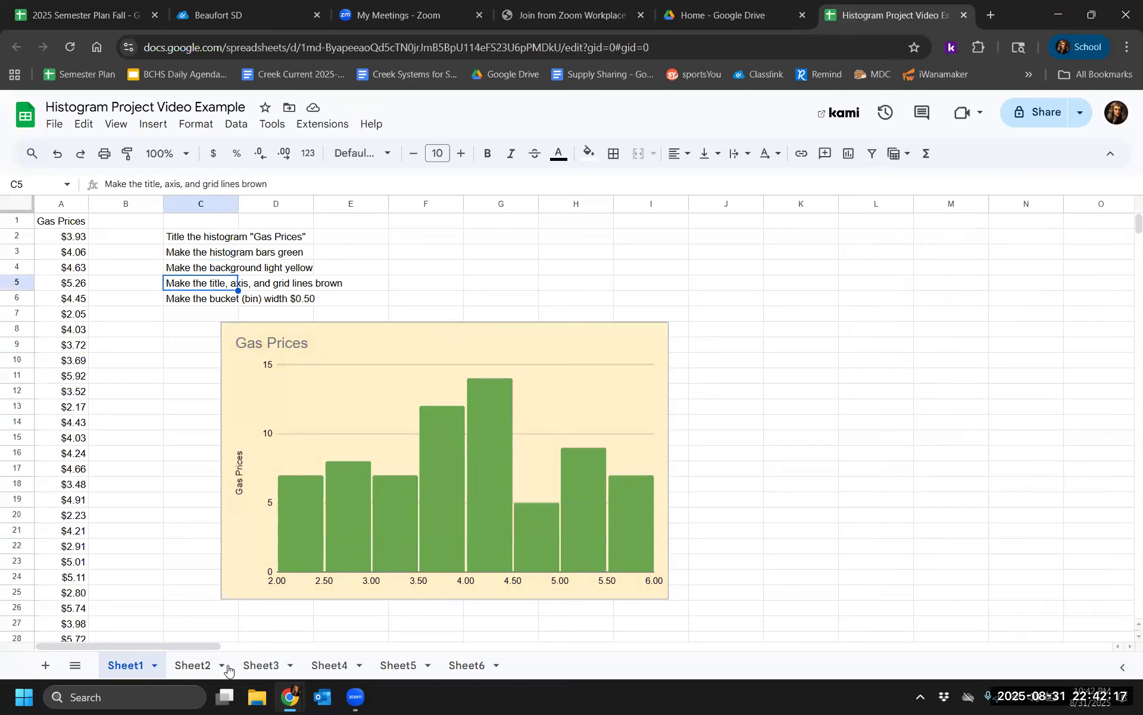
pyautogui.click(475, 359)
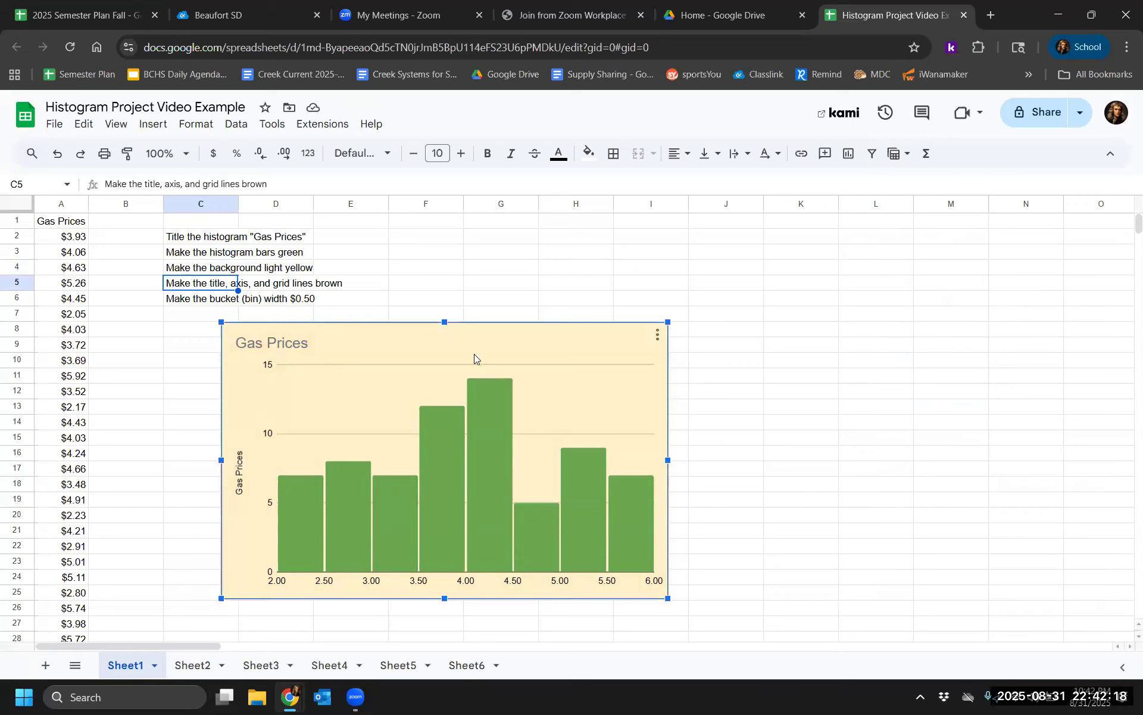
pyautogui.click(657, 335)
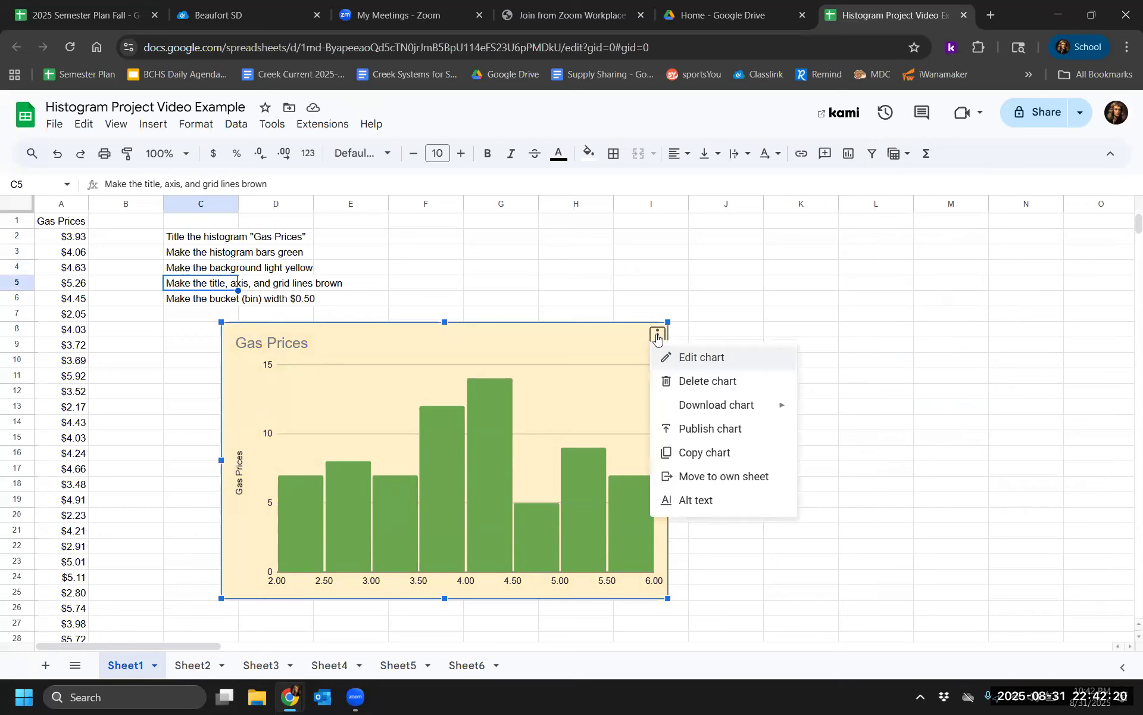
pyautogui.click(700, 357)
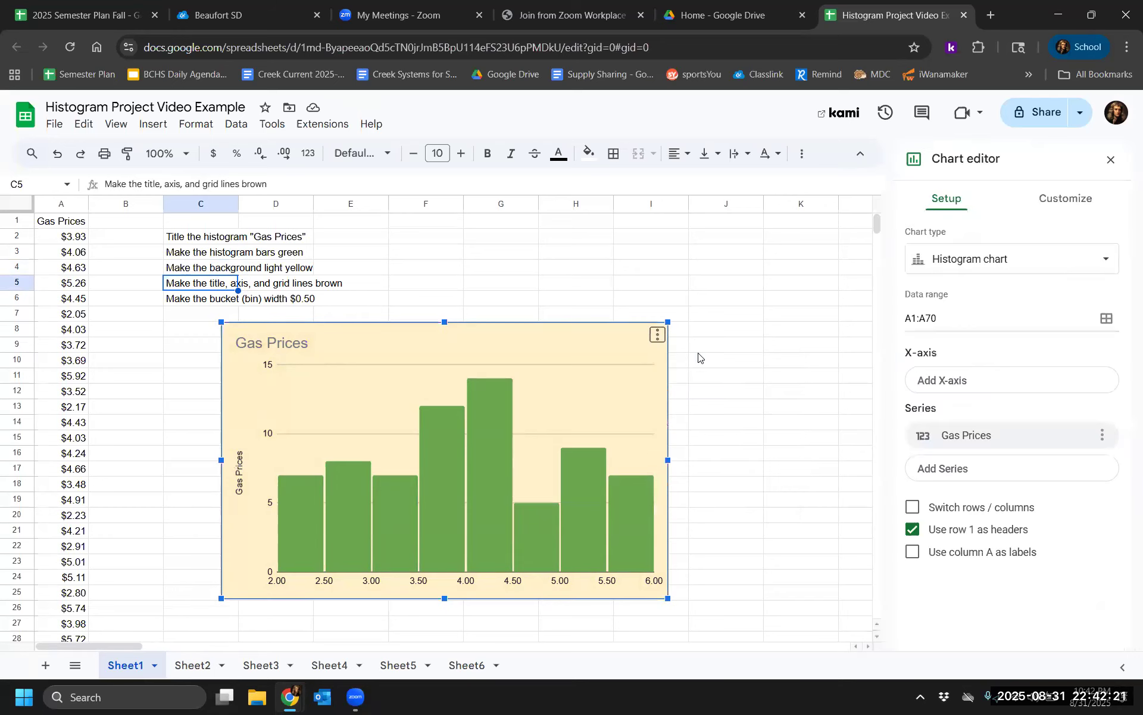
pyautogui.click(1055, 205)
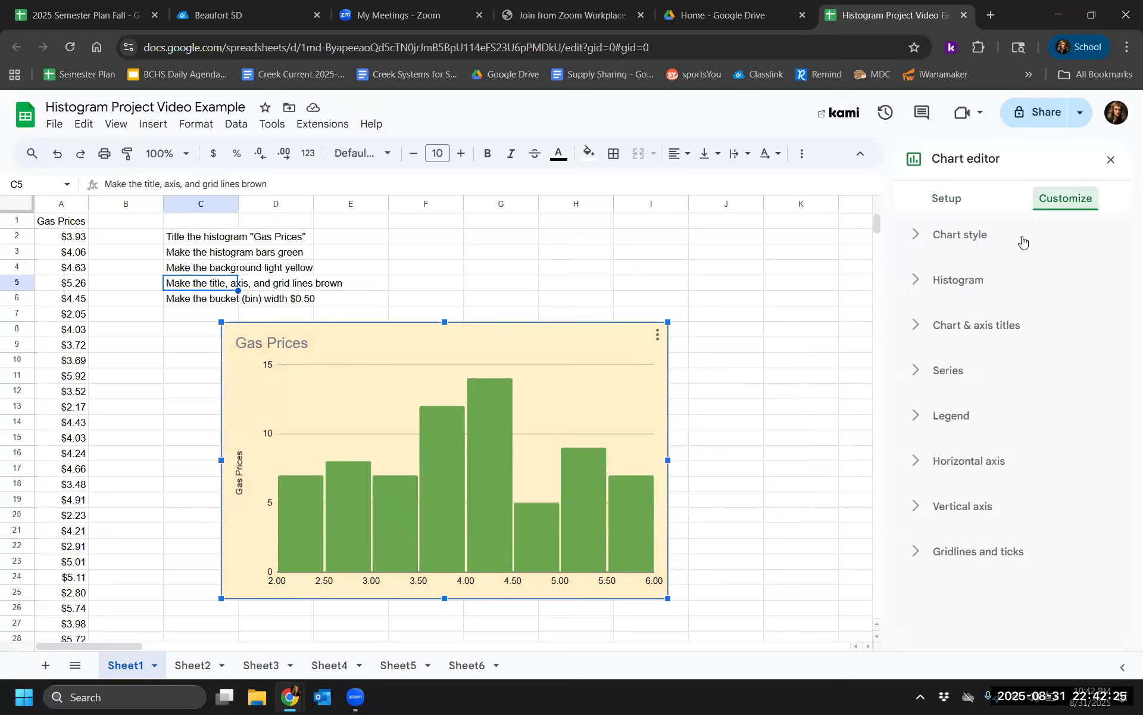
pyautogui.click(957, 334)
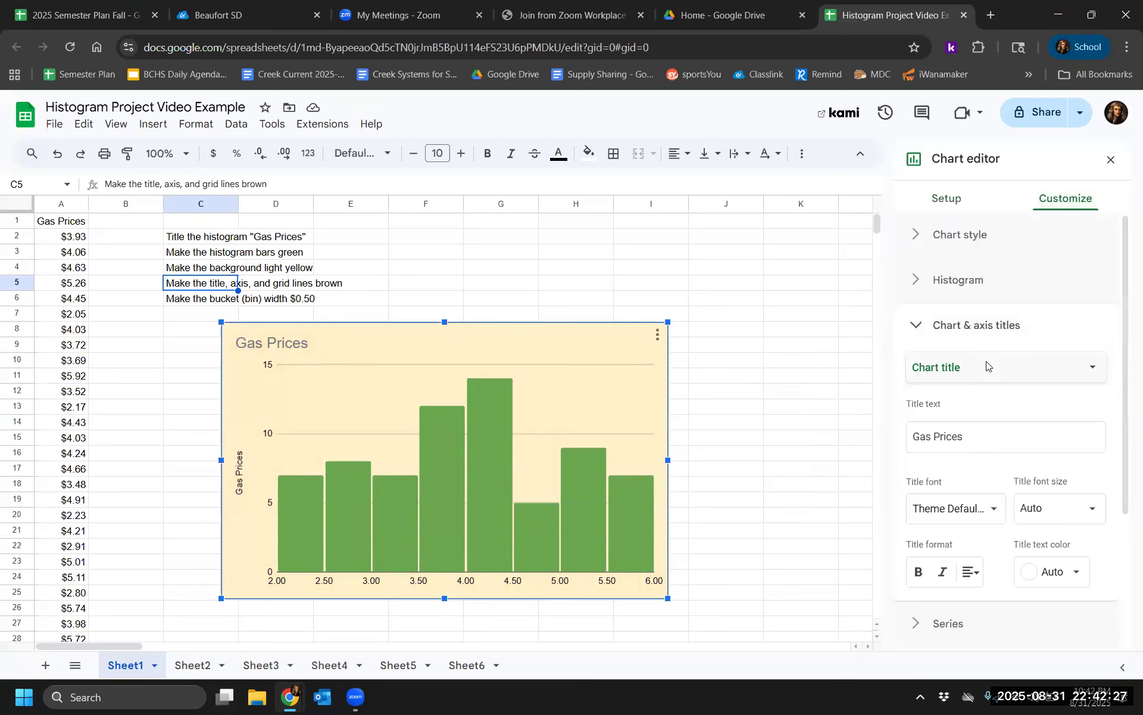
pyautogui.scroll(-2, 976, 363)
pyautogui.click(1050, 475)
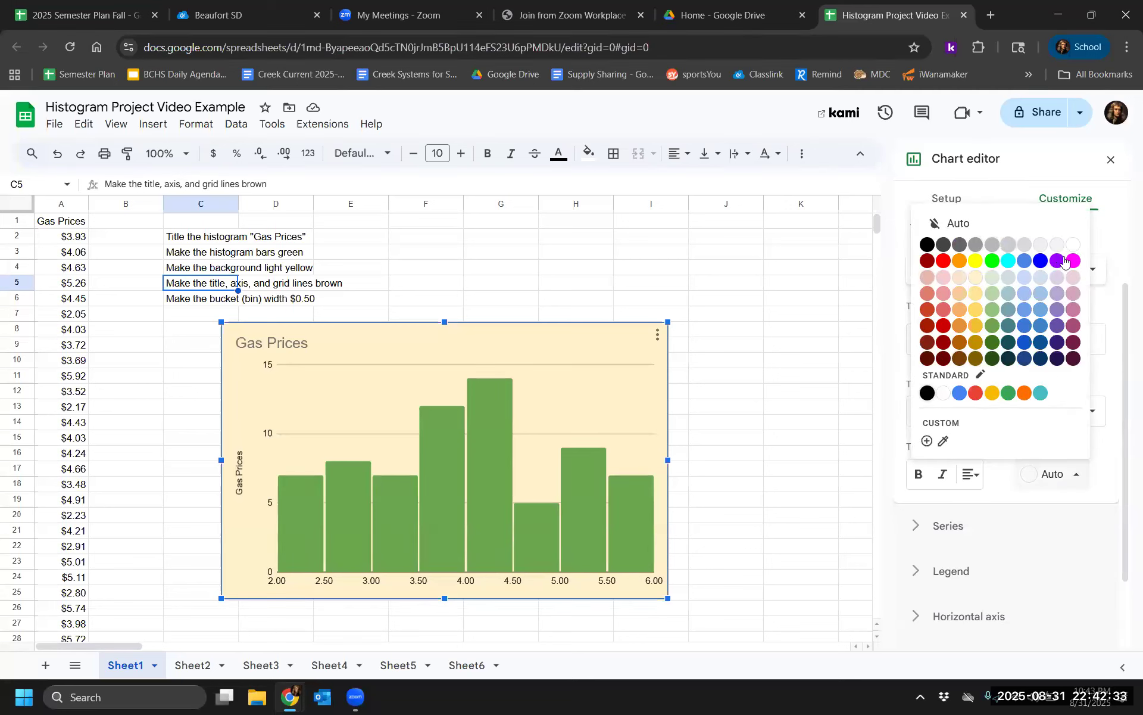
pyautogui.click(963, 359)
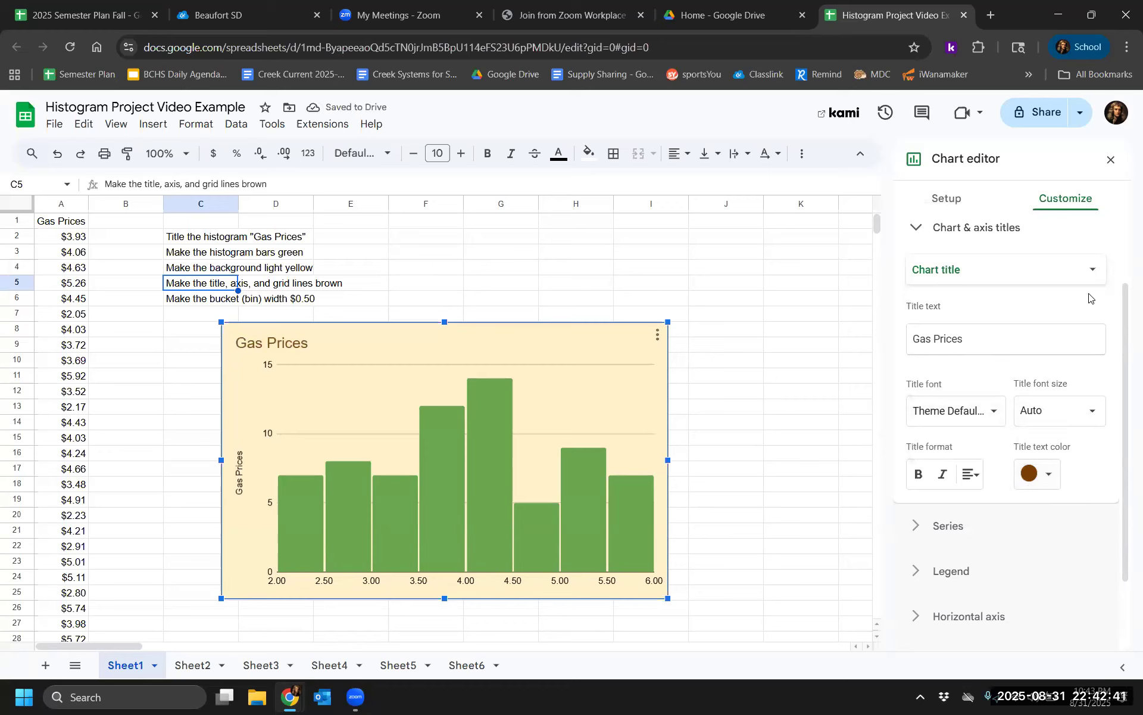
pyautogui.scroll(-1, 1016, 299)
pyautogui.scroll(2, 1026, 275)
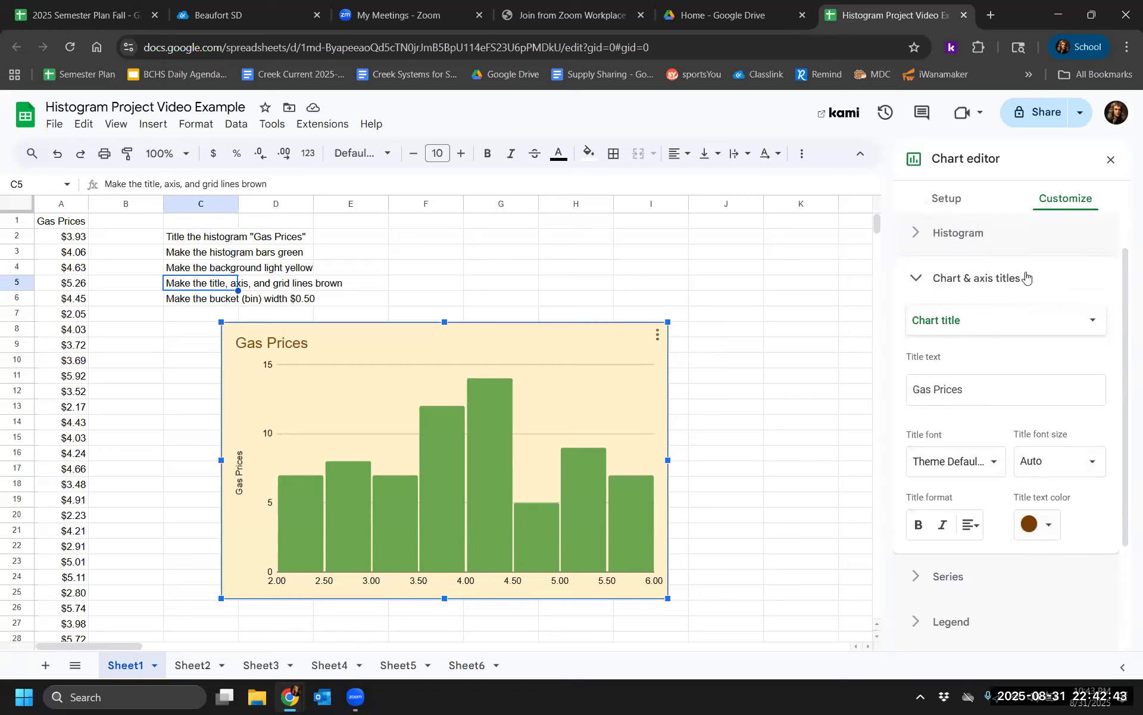
pyautogui.click(1026, 276)
# Set the line color of the histogram's Gas Prices series to dark brown
pyautogui.click(973, 368)
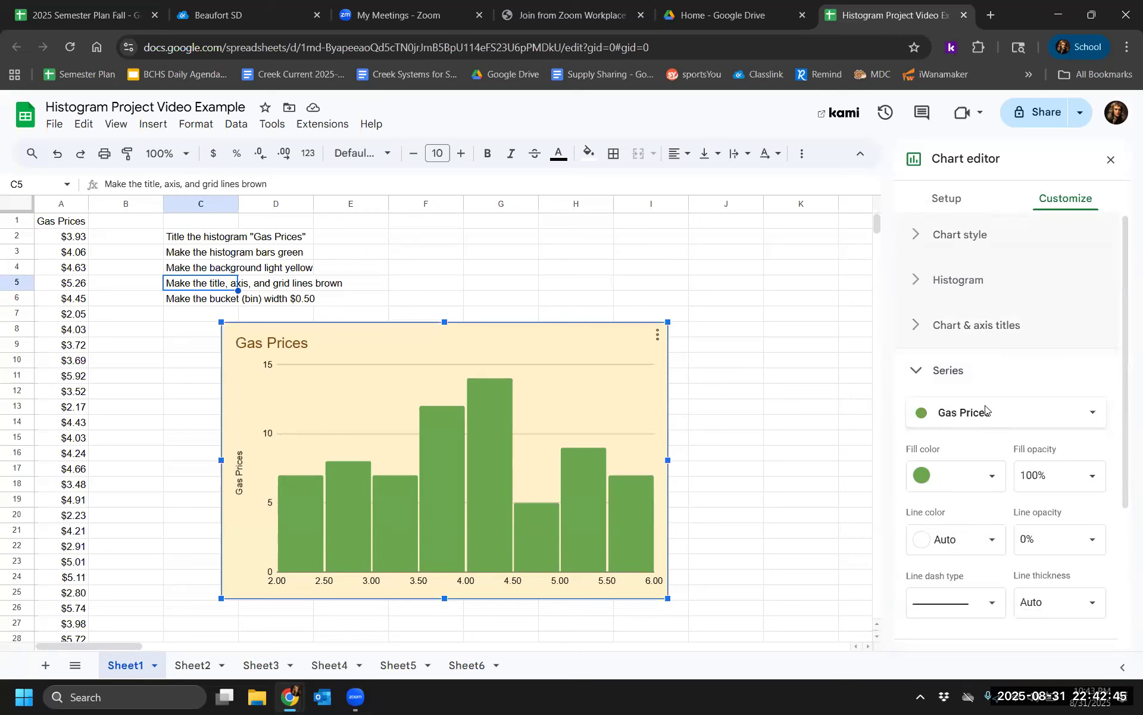
pyautogui.scroll(-2, 989, 417)
pyautogui.click(993, 445)
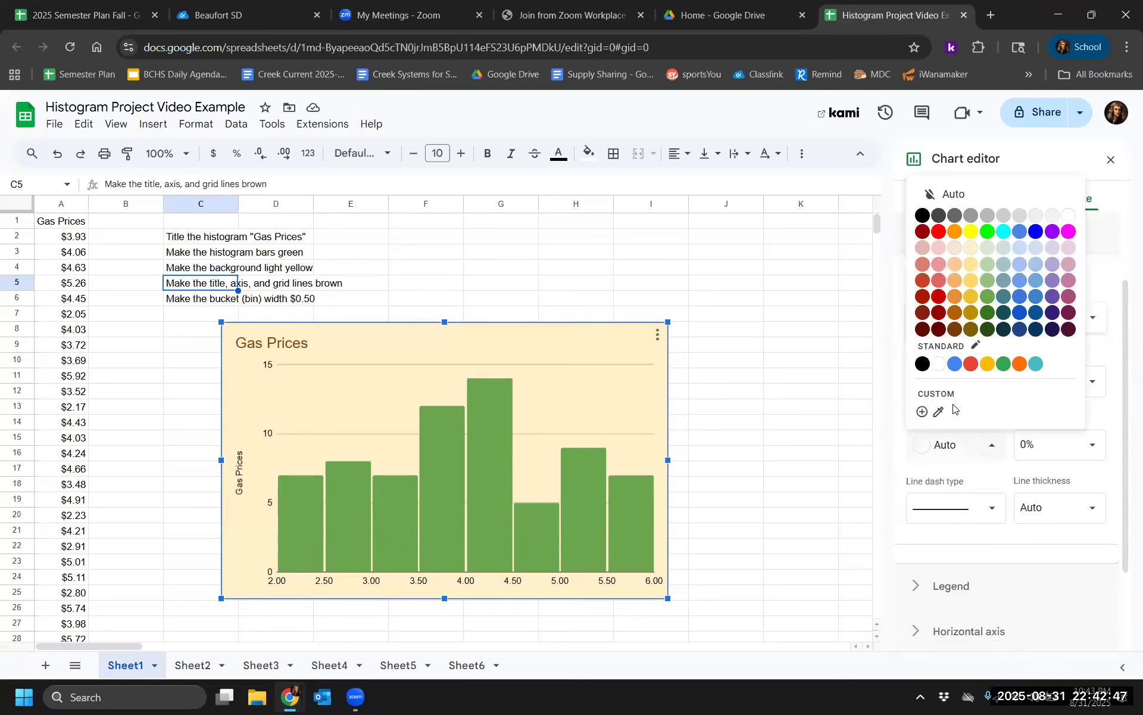
pyautogui.click(955, 329)
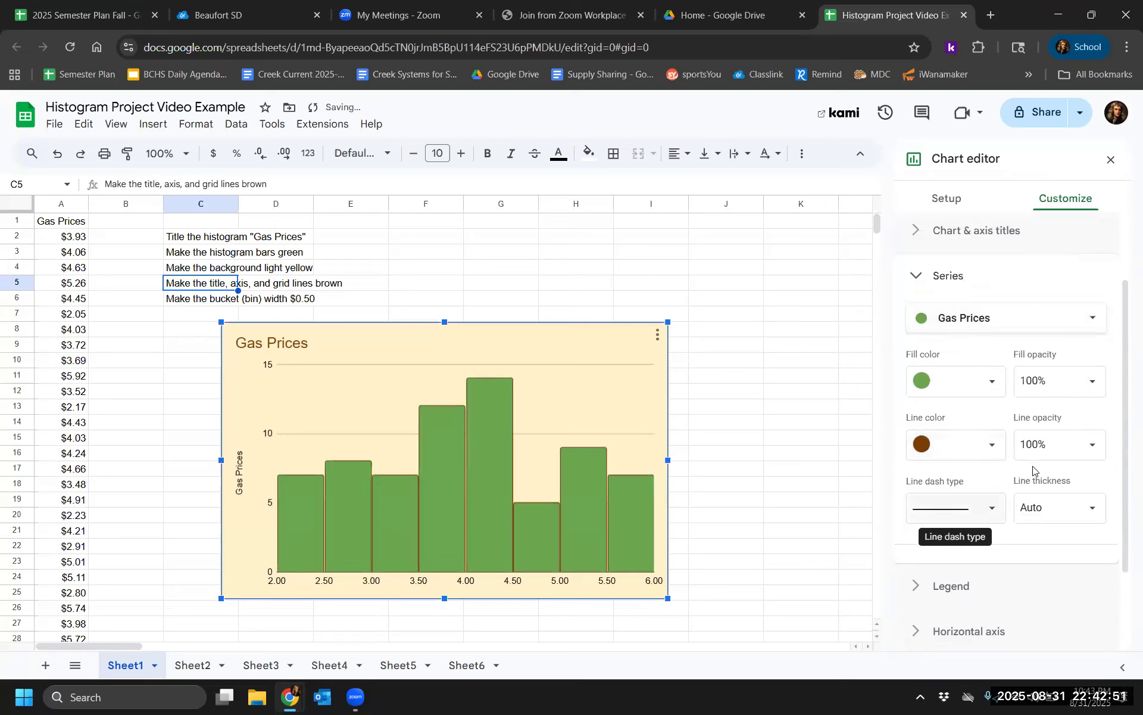
pyautogui.click(948, 275)
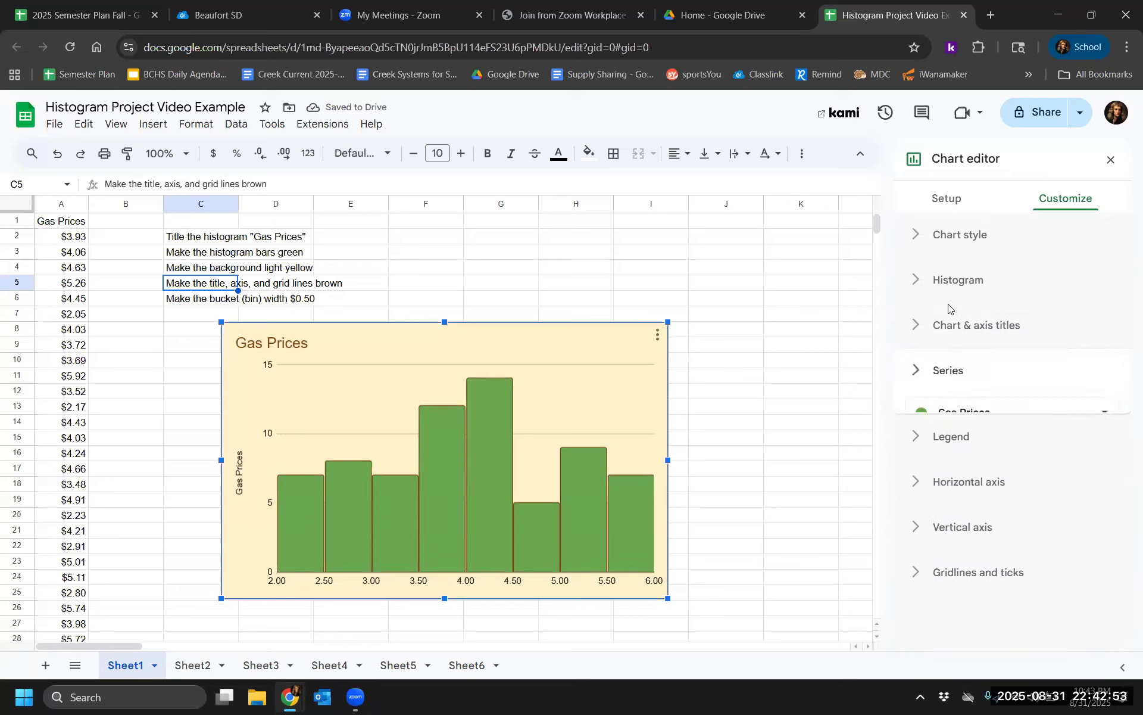
# Set the histogram's legend text color to dark brown
pyautogui.click(960, 412)
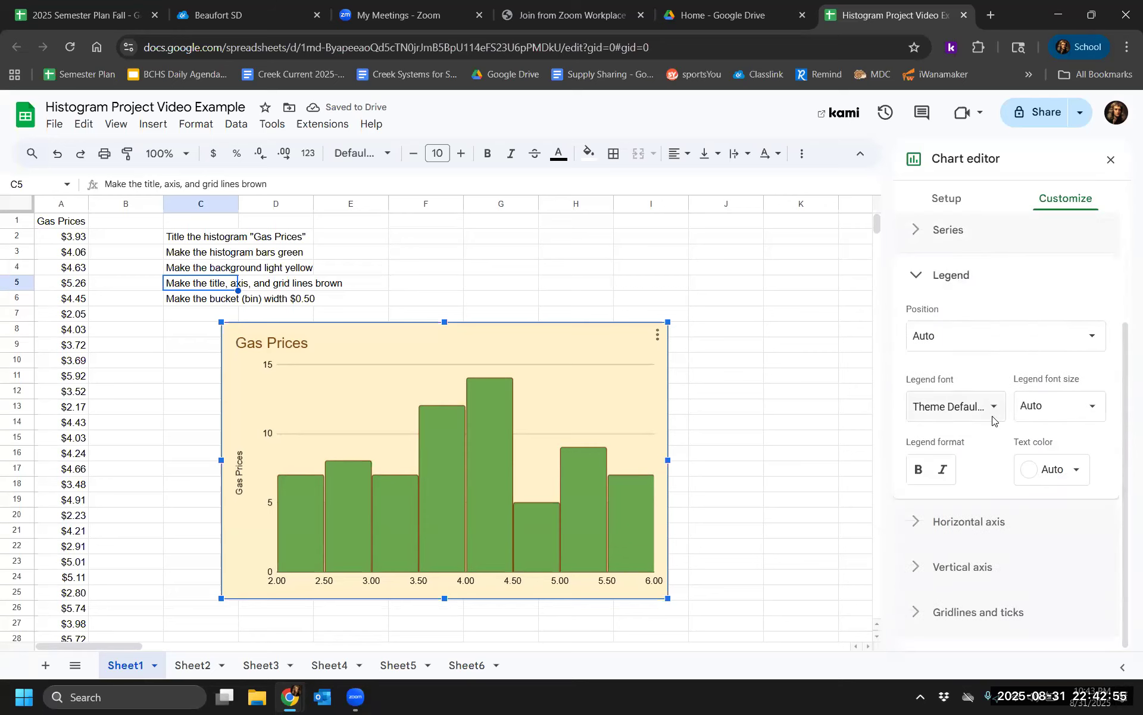
pyautogui.click(1072, 470)
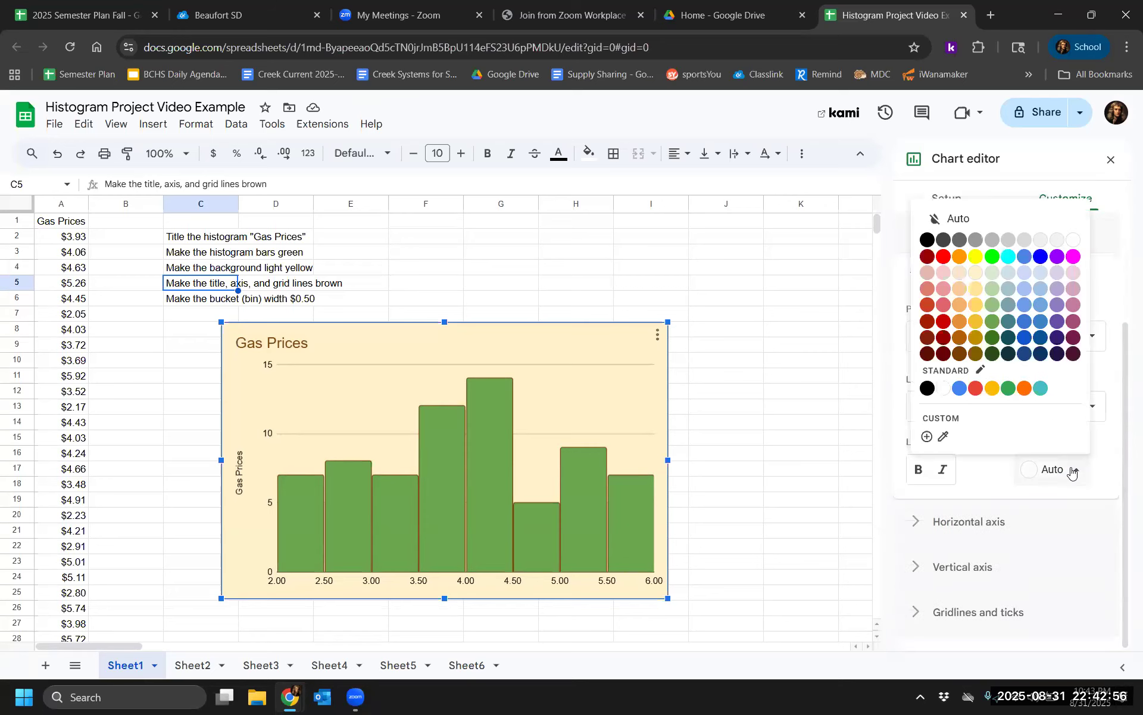
pyautogui.click(961, 355)
pyautogui.click(944, 280)
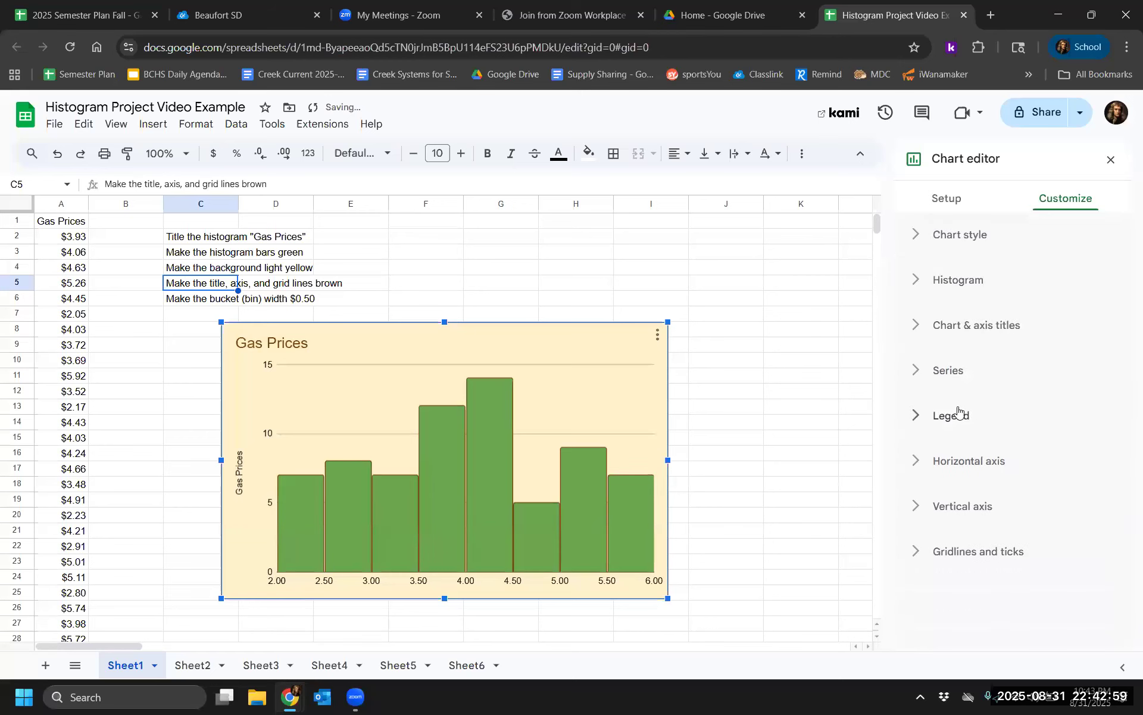
# Set the label text color of the histogram's horizontal axis to dark brown
pyautogui.click(970, 471)
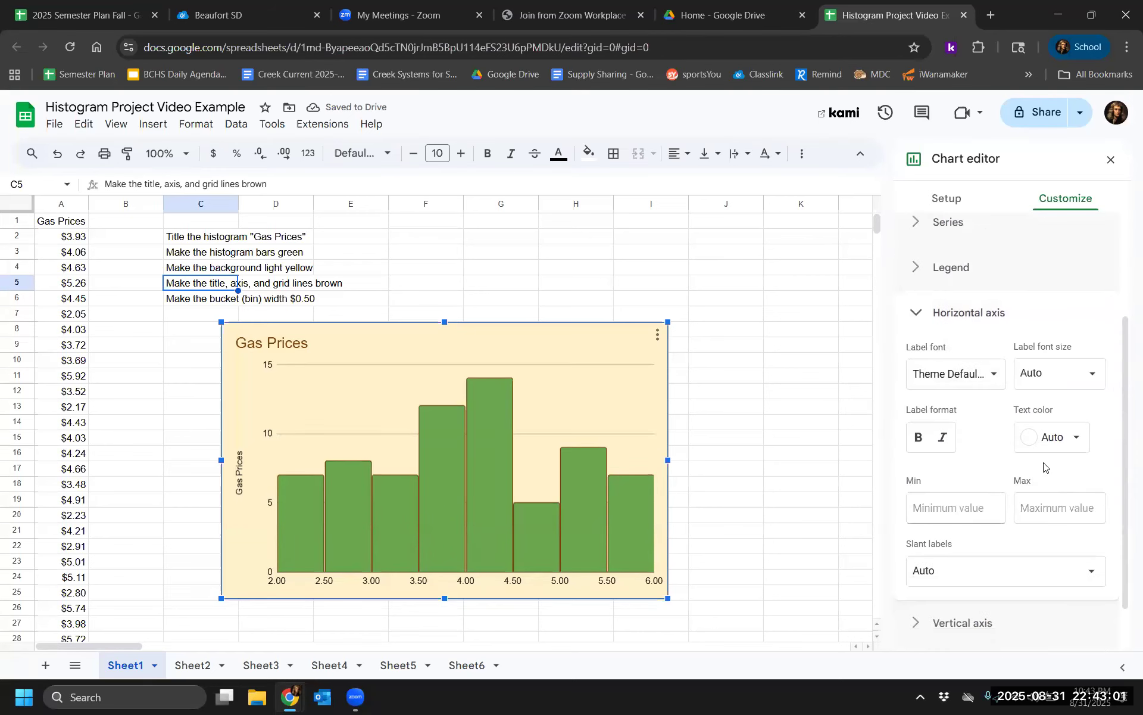
pyautogui.click(1065, 440)
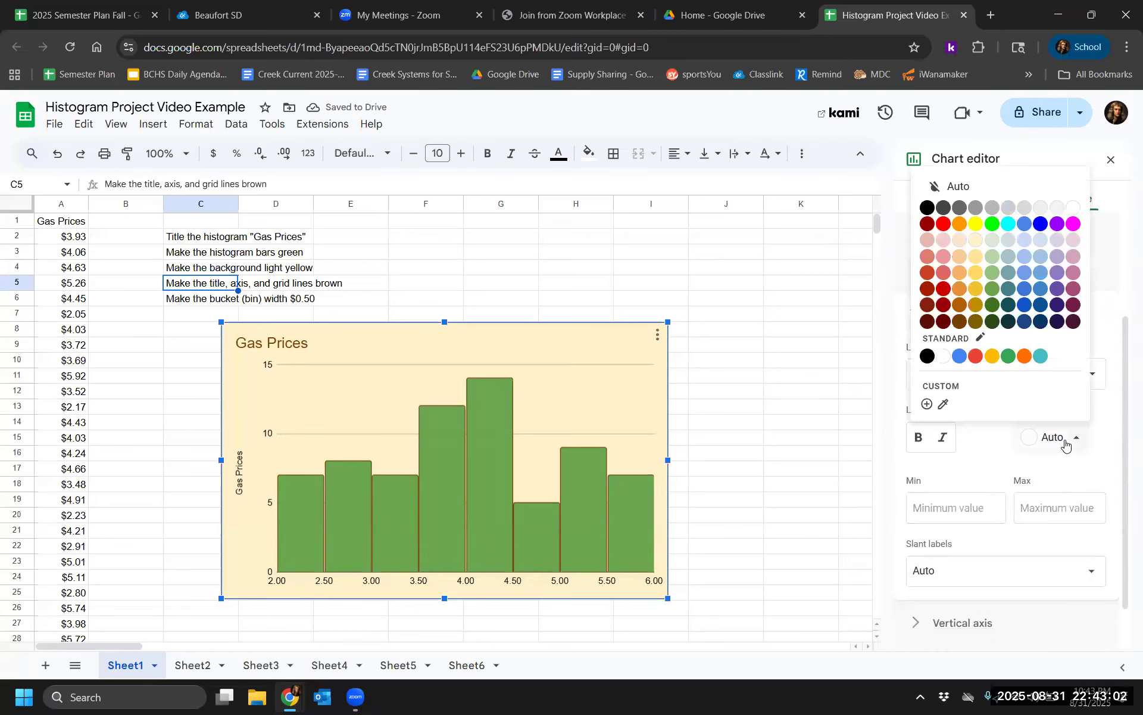
pyautogui.click(960, 328)
pyautogui.click(956, 318)
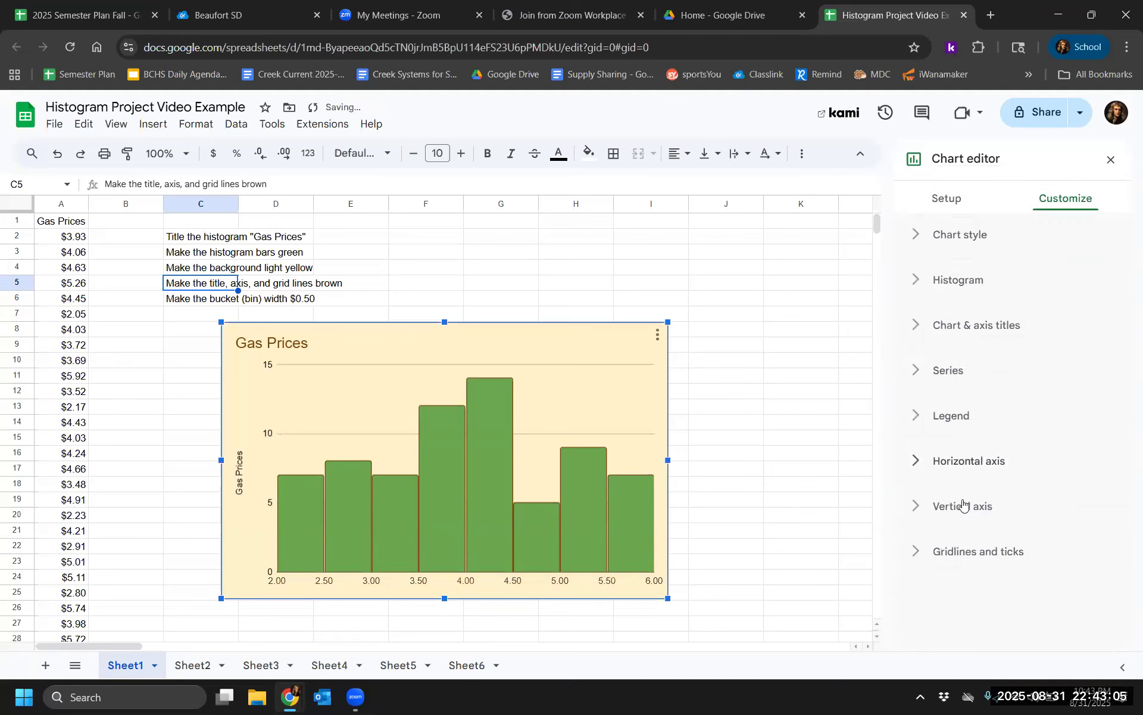
# Set the label text color of the histogram's vertical axis to dark brown
pyautogui.click(962, 506)
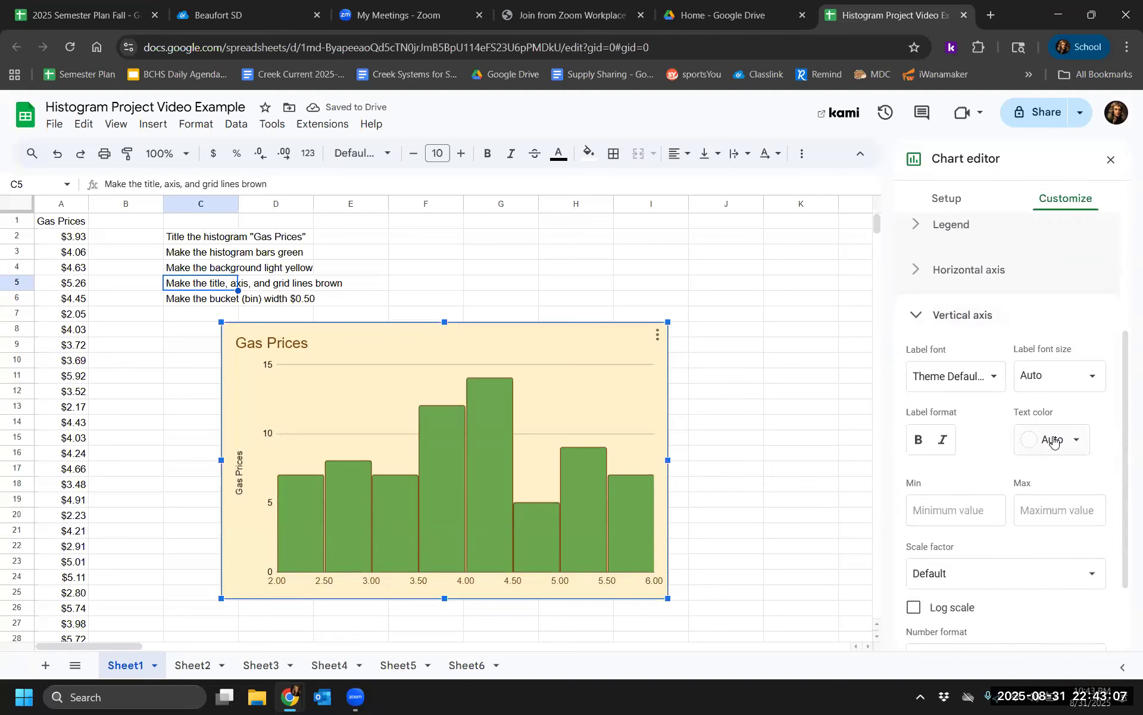
pyautogui.click(1050, 440)
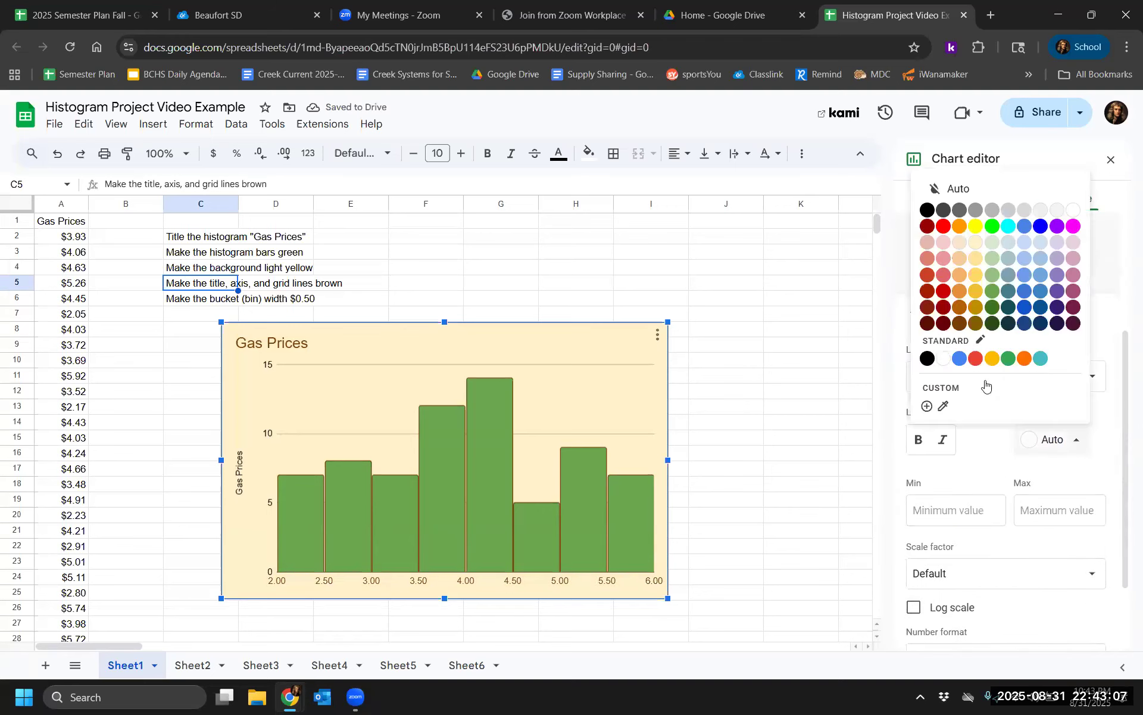
pyautogui.click(961, 324)
pyautogui.scroll(-2, 982, 388)
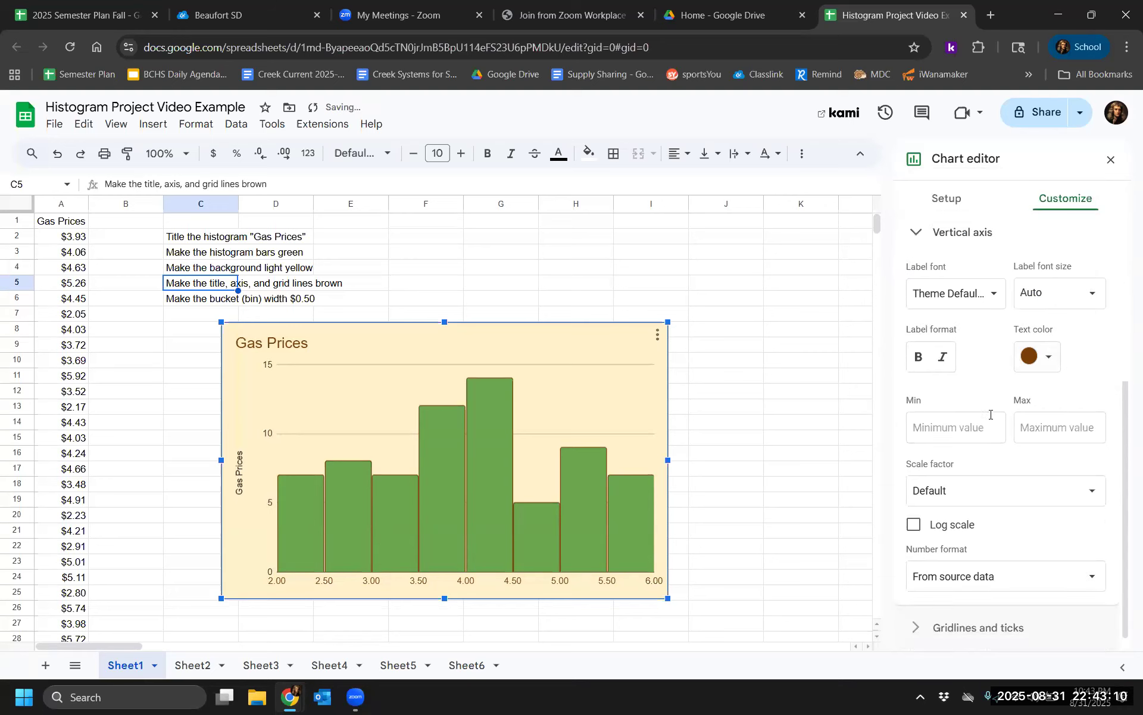
pyautogui.click(936, 232)
# Set the color of the vertical axis's major gridlines to dark brown
pyautogui.click(960, 551)
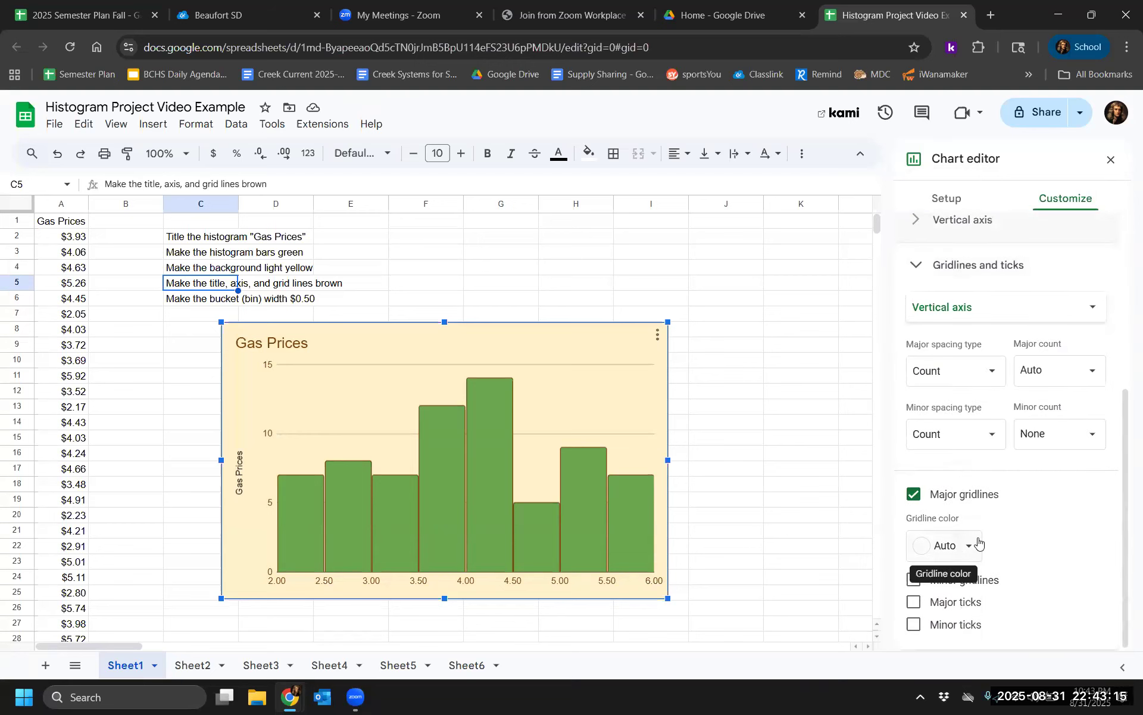
pyautogui.click(972, 543)
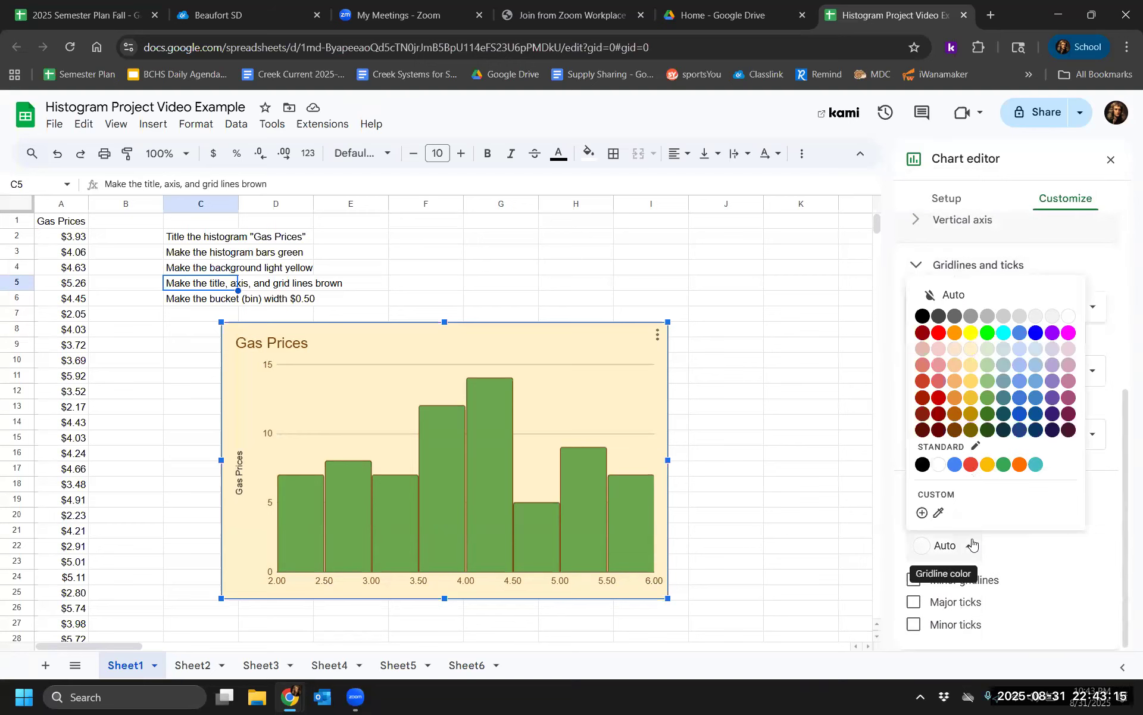
pyautogui.click(956, 433)
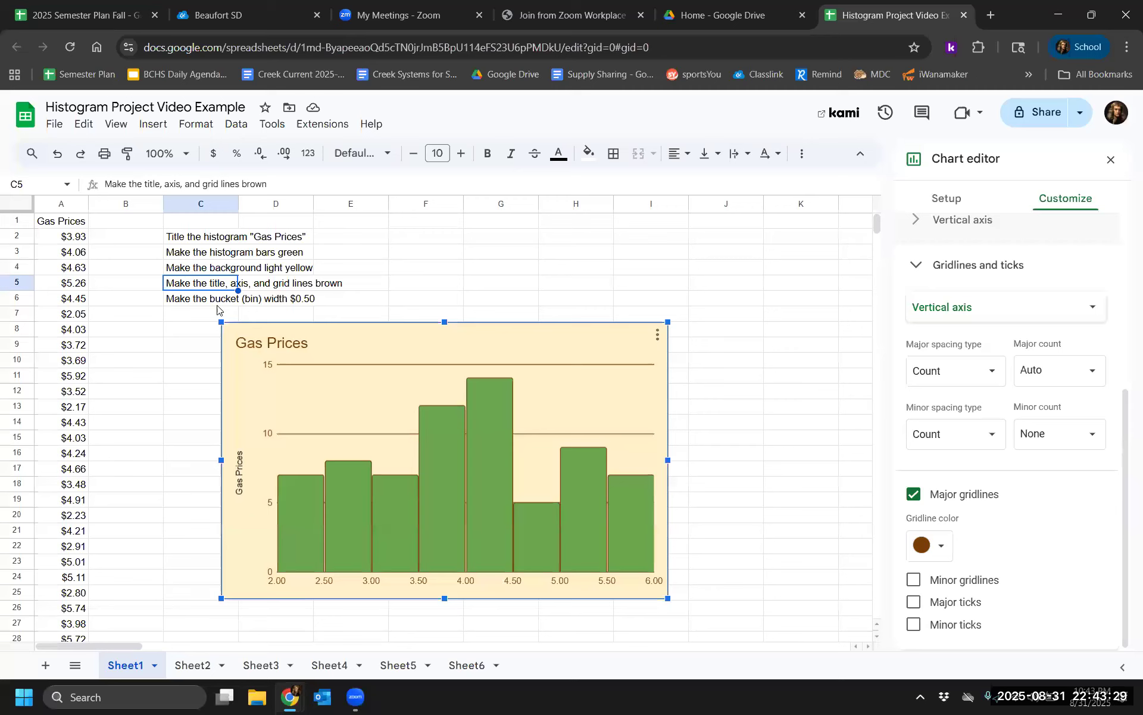
# Open the Gas Prices chart for editing and expand its histogram options
pyautogui.click(242, 302)
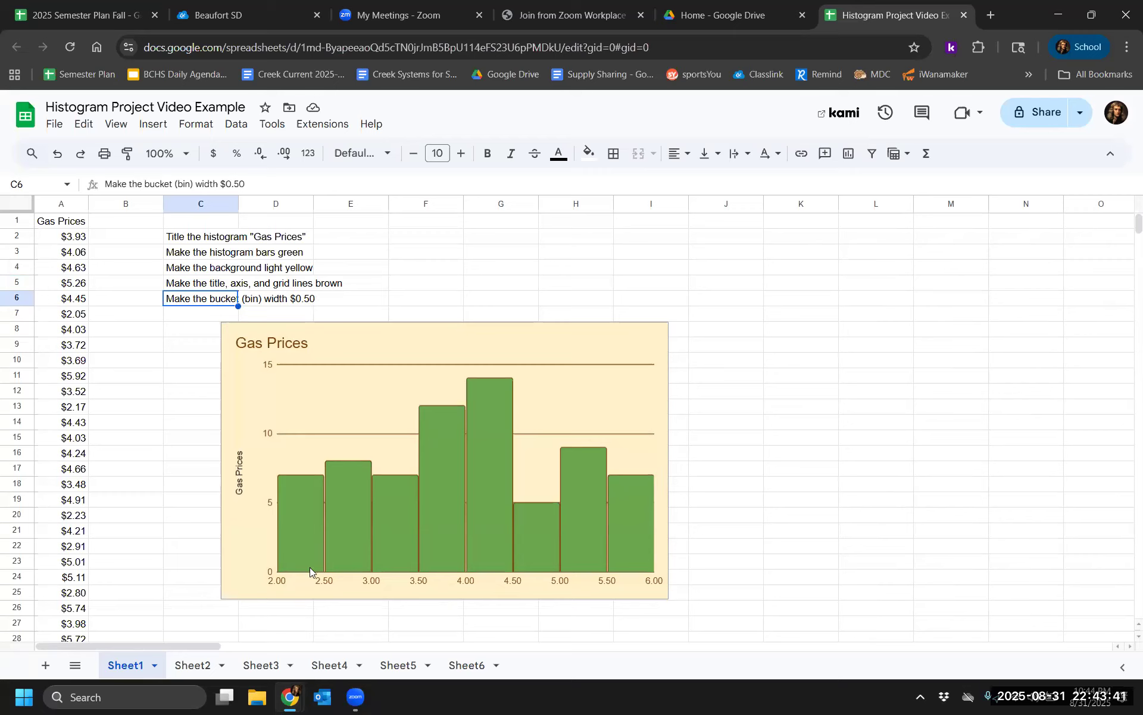
pyautogui.click(567, 364)
pyautogui.click(658, 335)
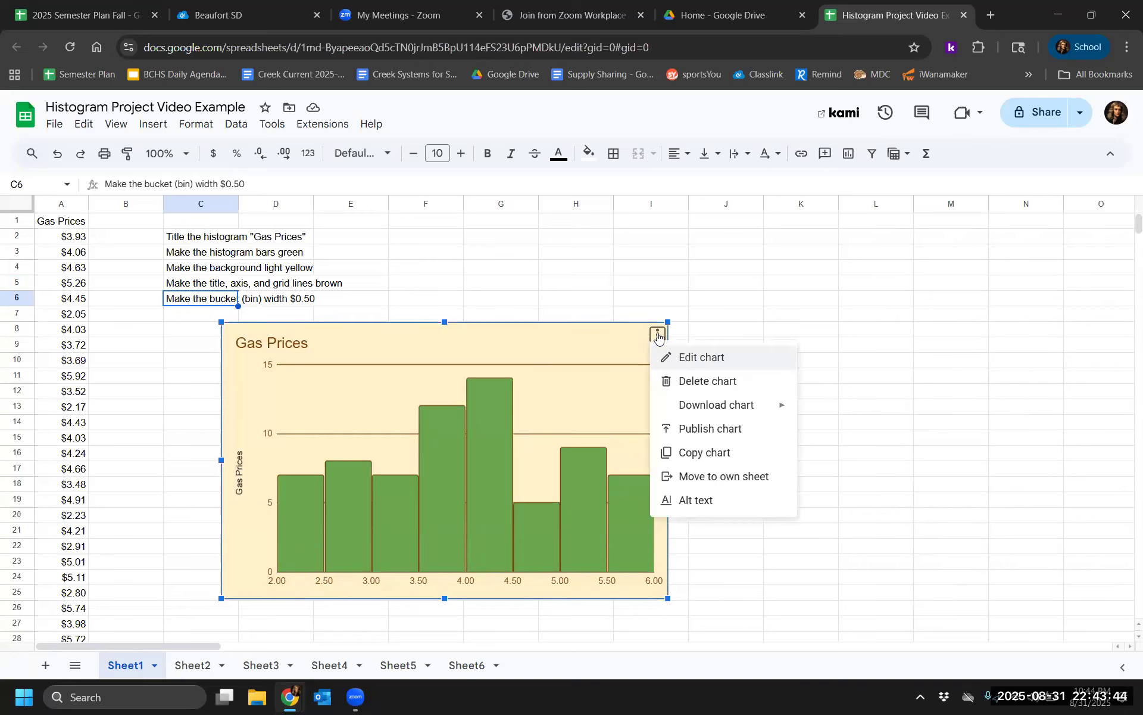
pyautogui.click(699, 359)
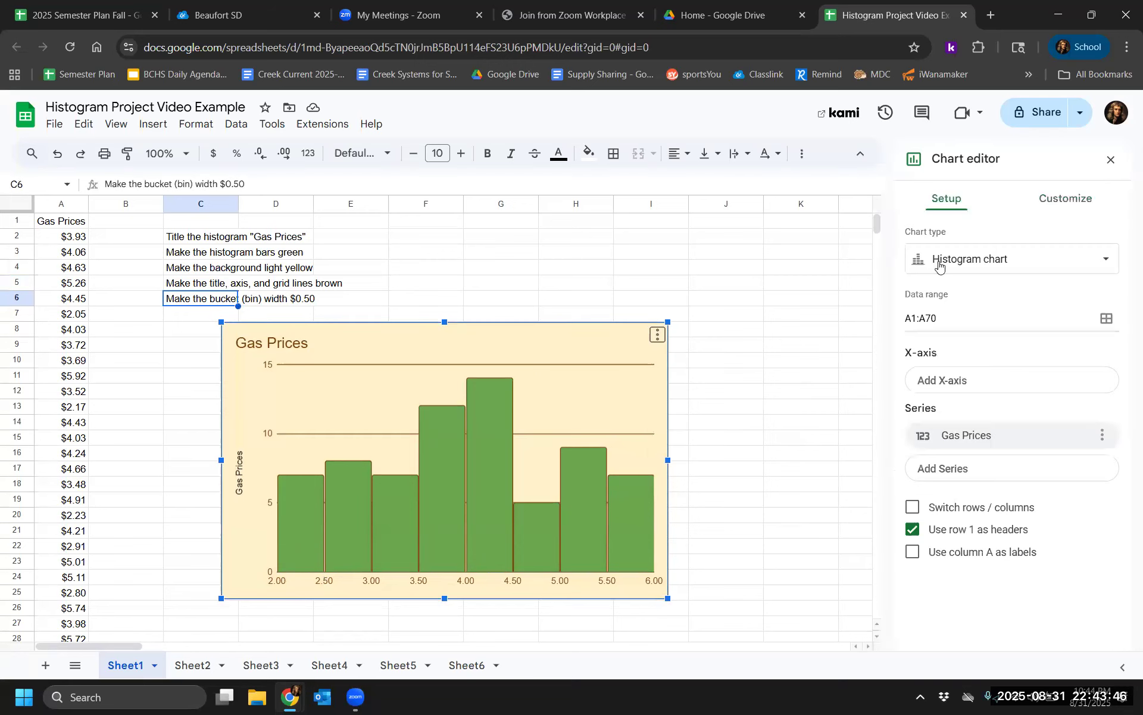
pyautogui.click(1075, 202)
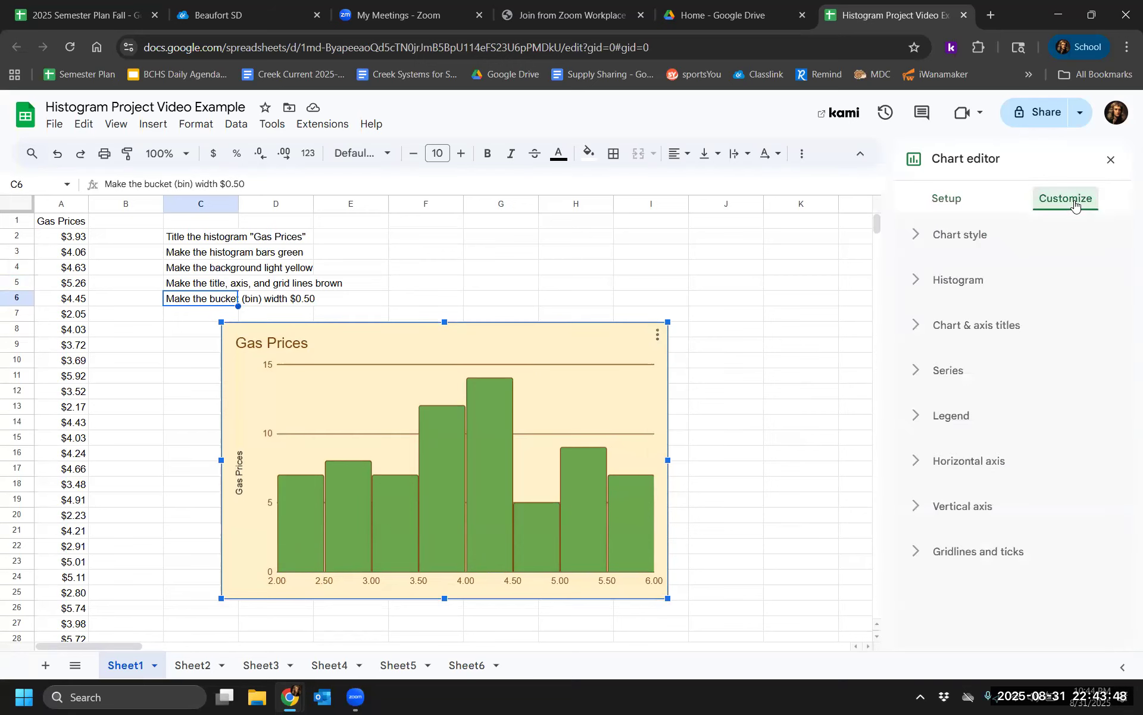
pyautogui.click(981, 279)
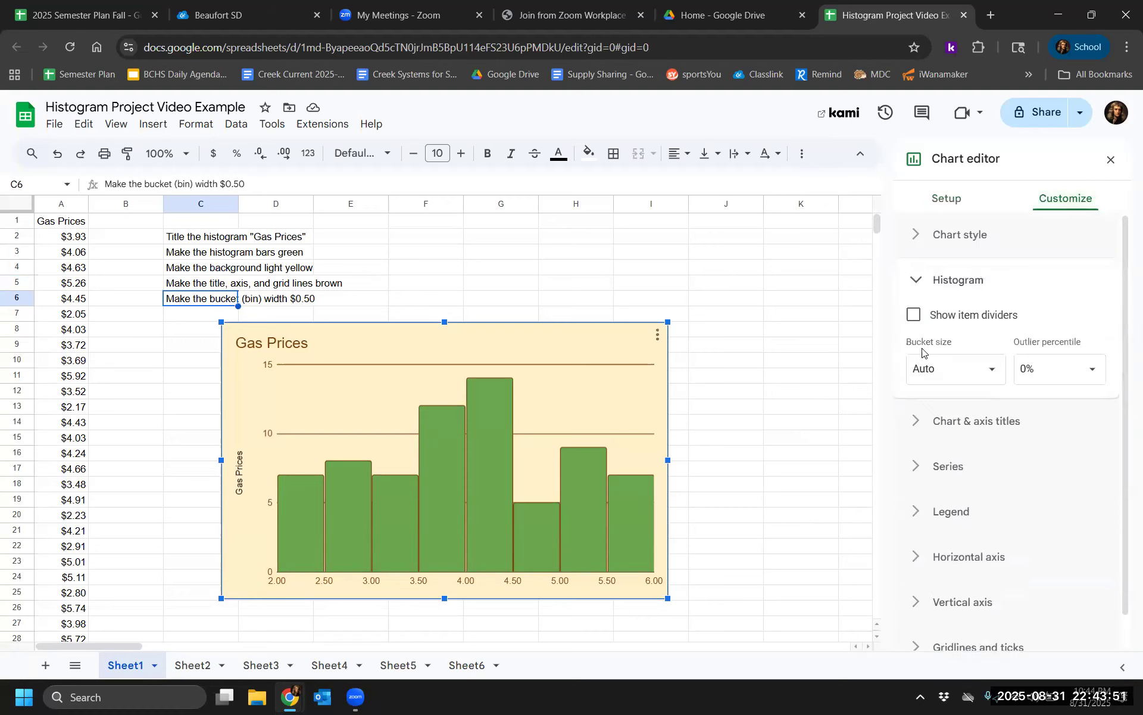
# Try bucket sizes of 1, 2 and 5 on the Gas Prices histogram
pyautogui.click(949, 368)
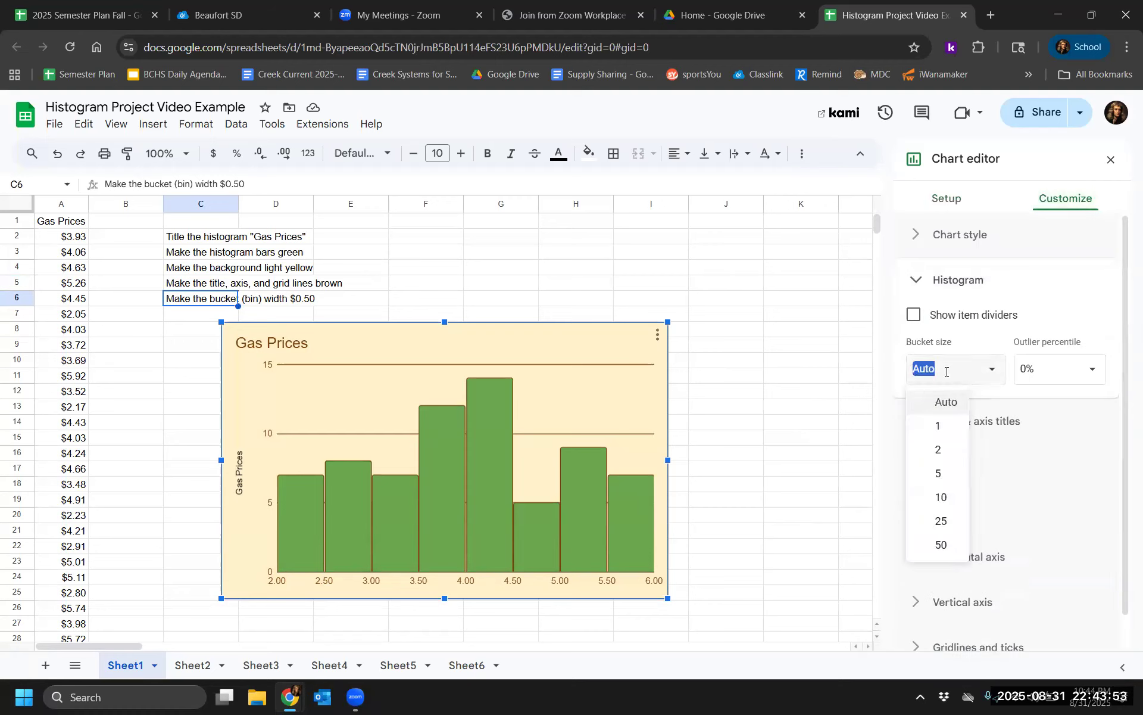
pyautogui.click(942, 428)
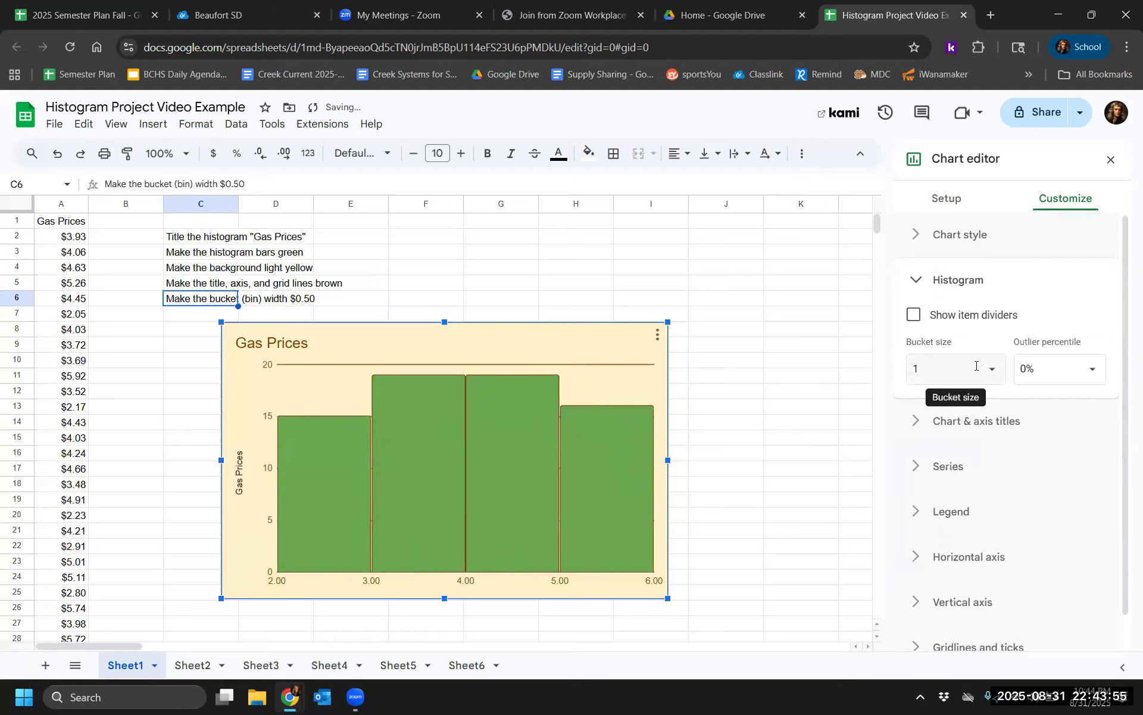
pyautogui.click(993, 373)
pyautogui.click(953, 451)
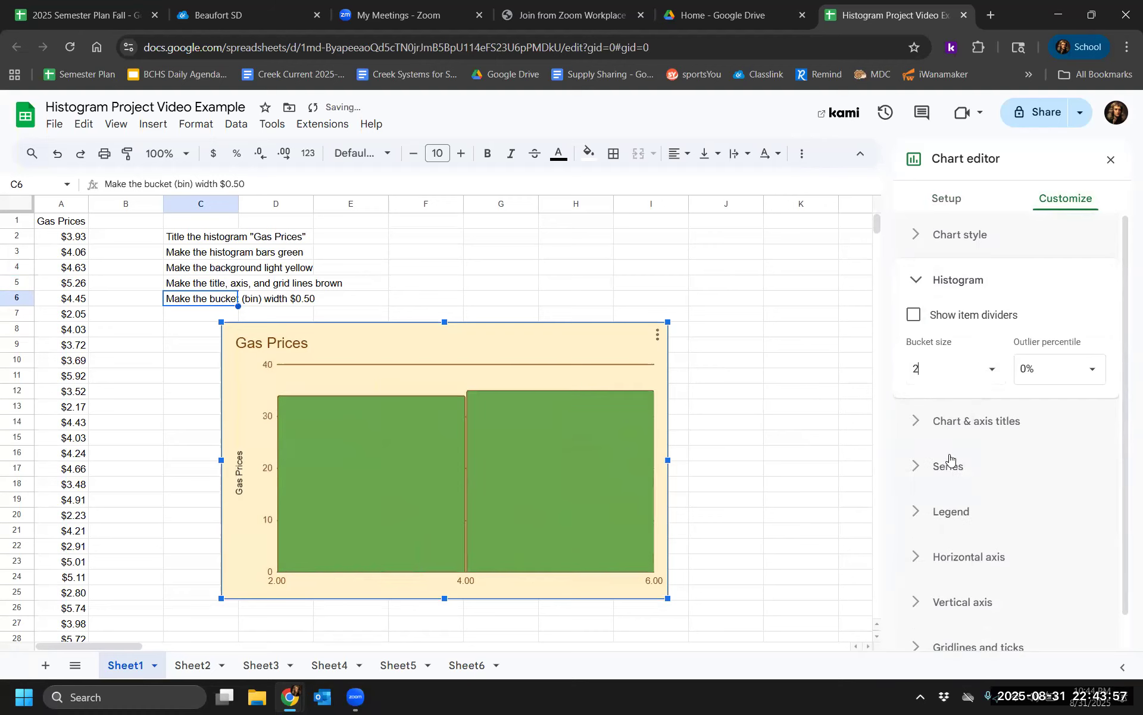
pyautogui.click(992, 369)
pyautogui.click(957, 475)
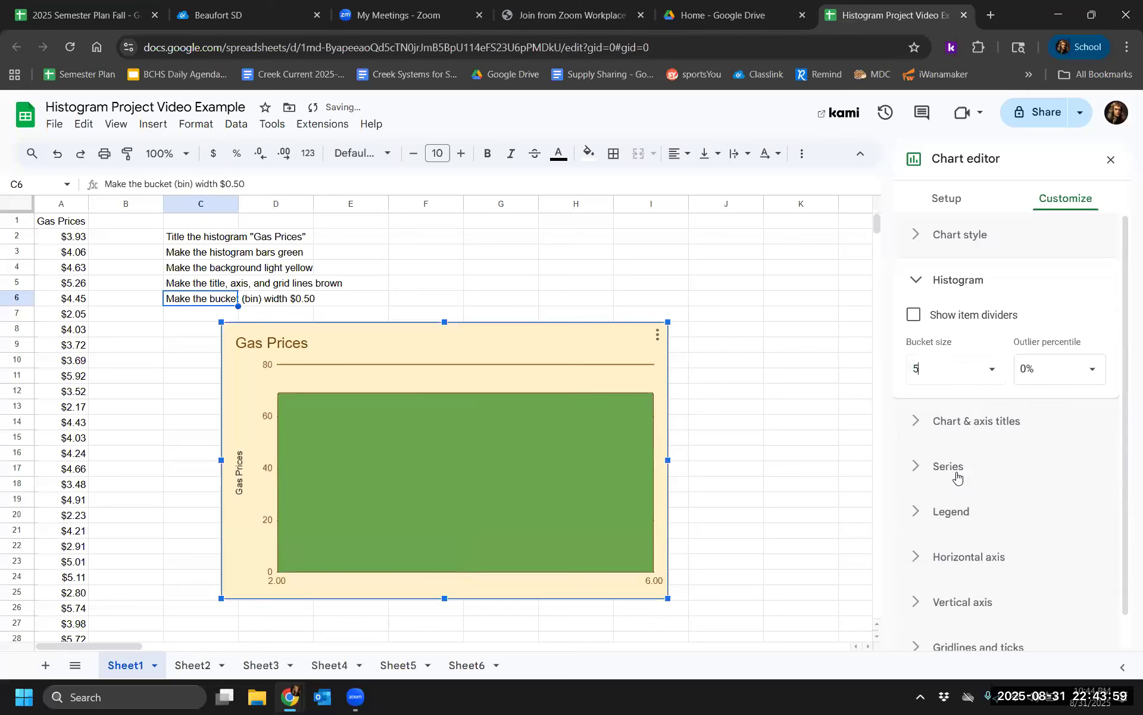
# Set the Gas Prices histogram's bucket size to 0.50
pyautogui.click(989, 373)
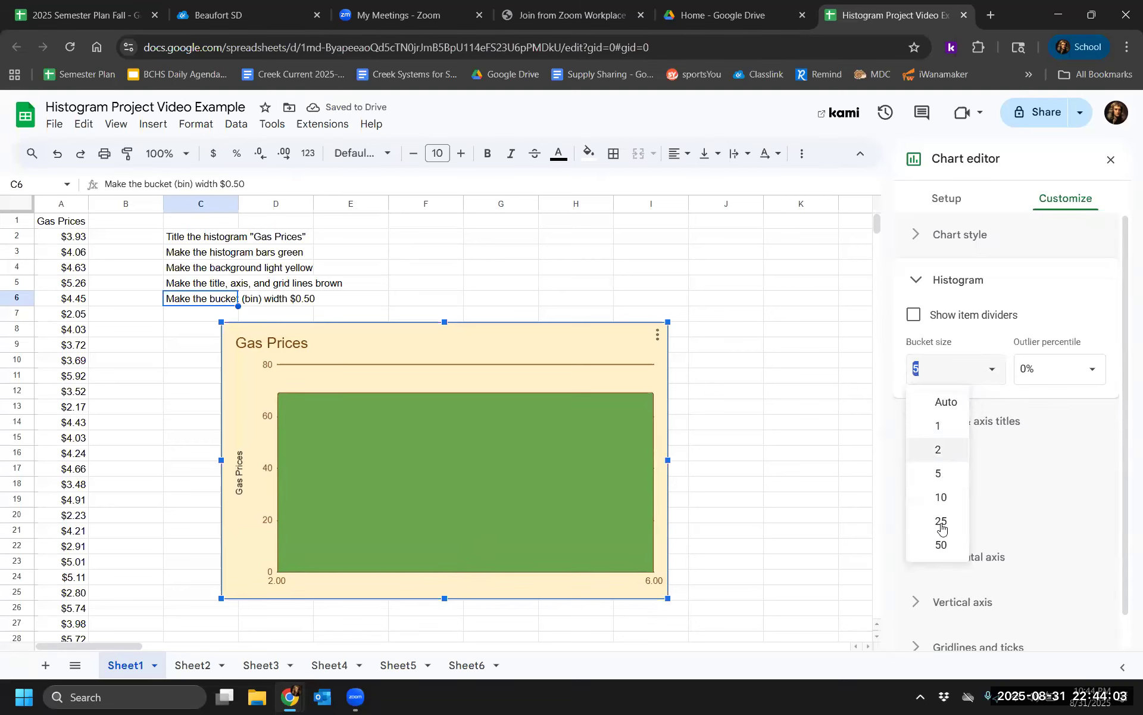
pyautogui.click(946, 434)
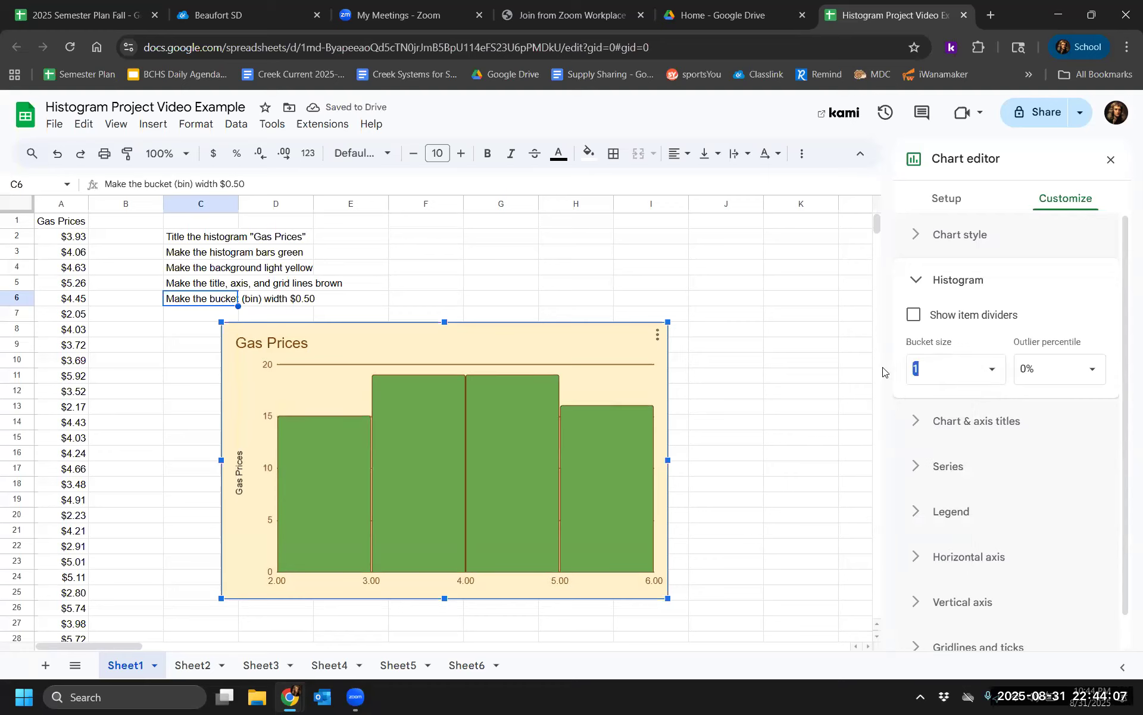
pyautogui.write('0.50')
pyautogui.press('Return')
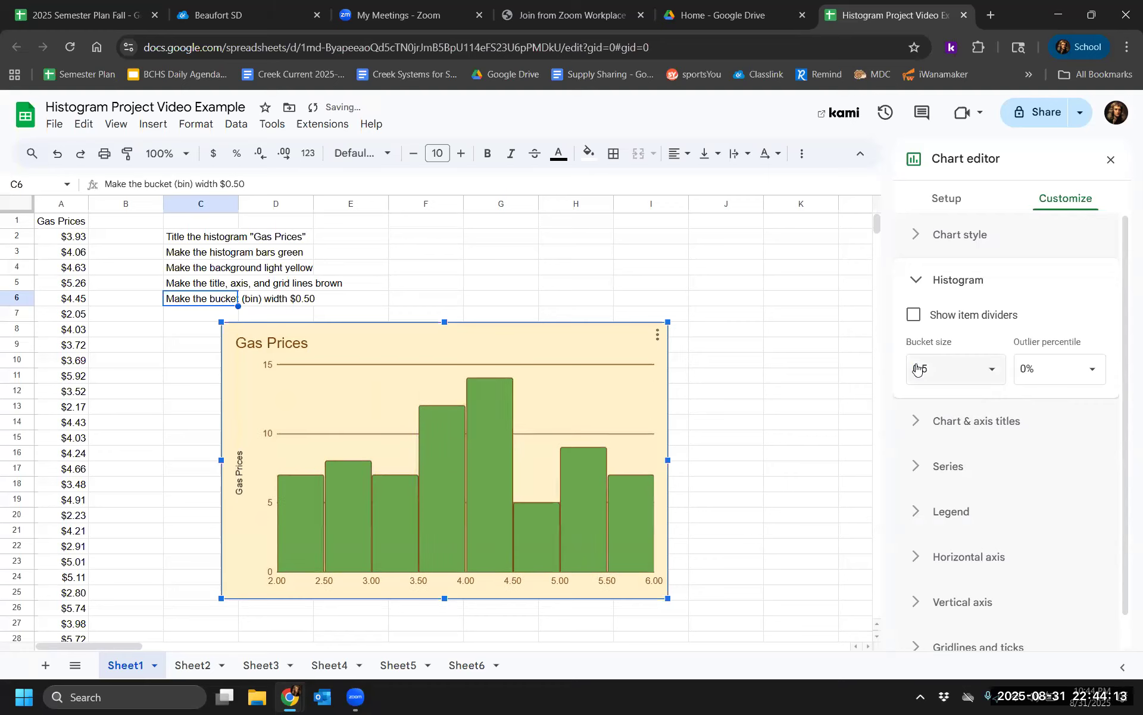
# Turn on item dividers for the histogram bars, turn them off again and leave chart editing
pyautogui.click(914, 315)
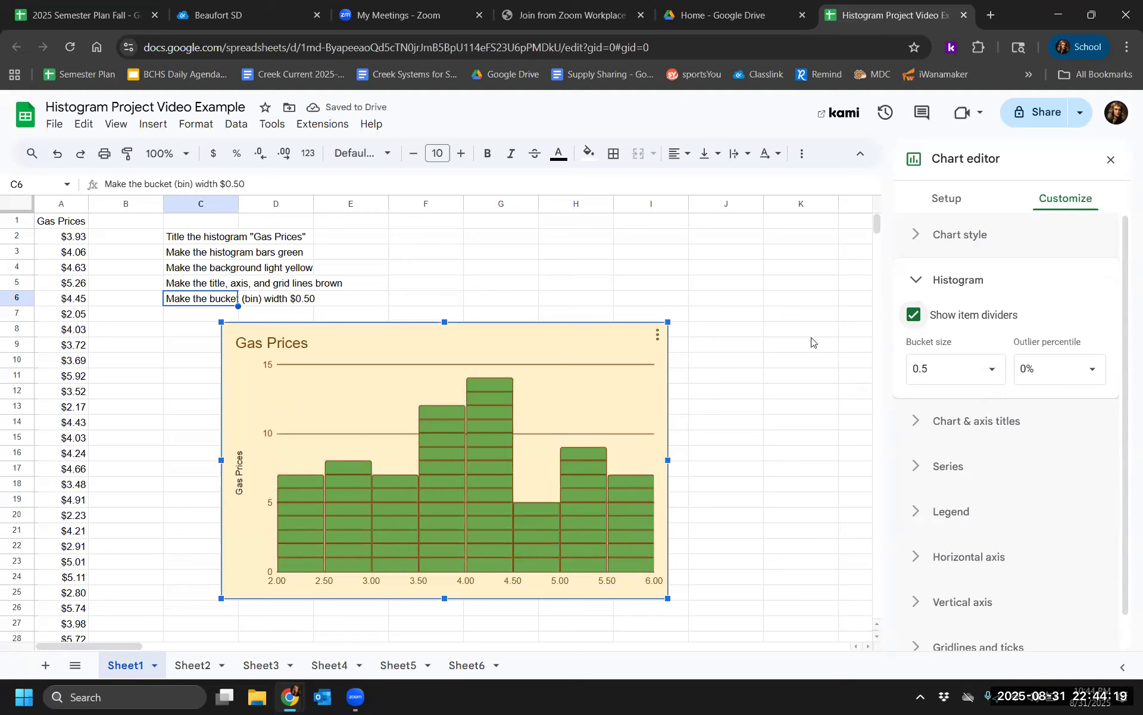
pyautogui.click(911, 317)
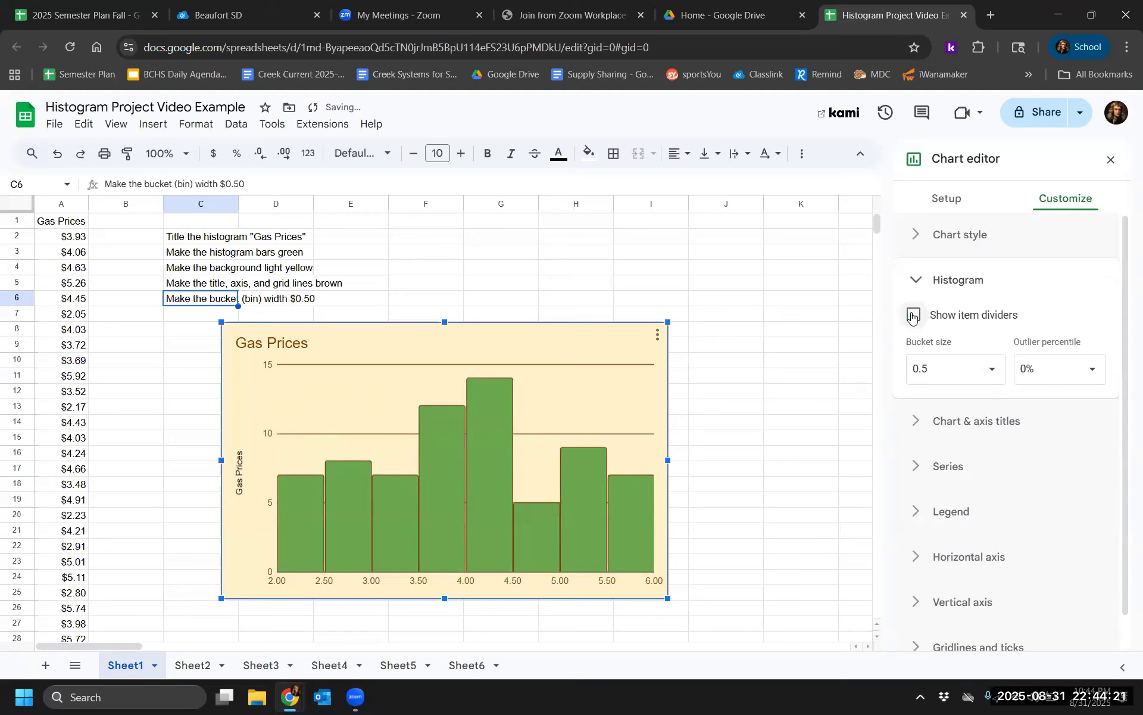
pyautogui.click(513, 279)
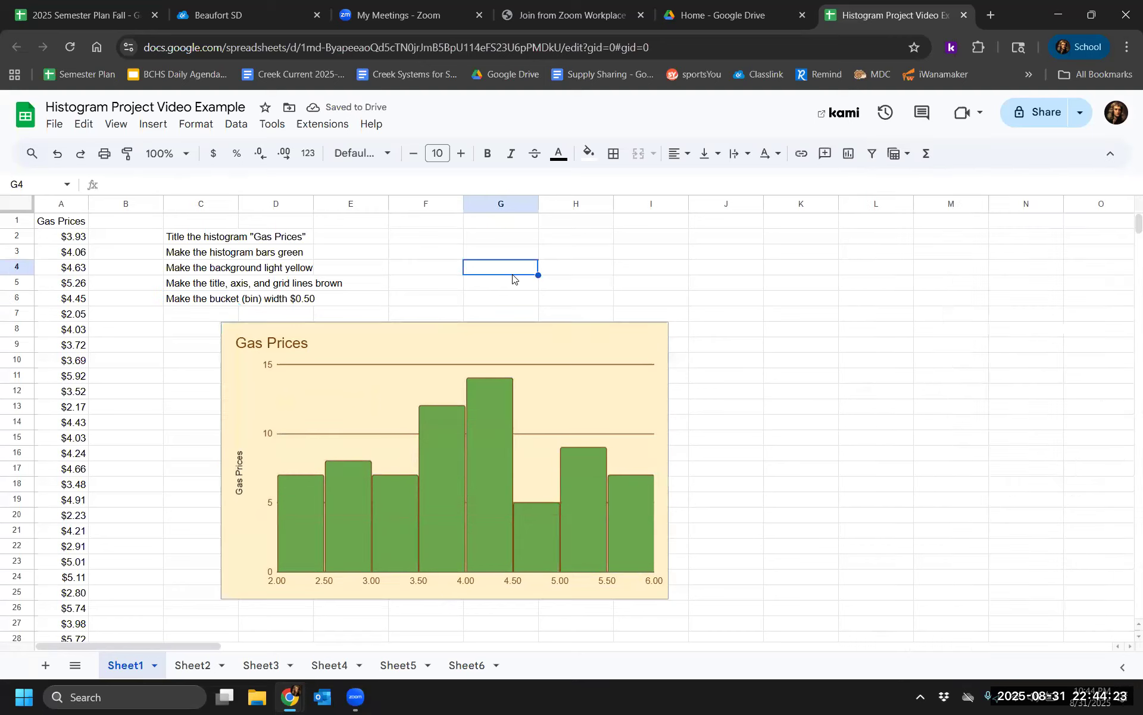
# Rename Sheet1 as "Gas Prices"
pyautogui.rightClick(122, 665)
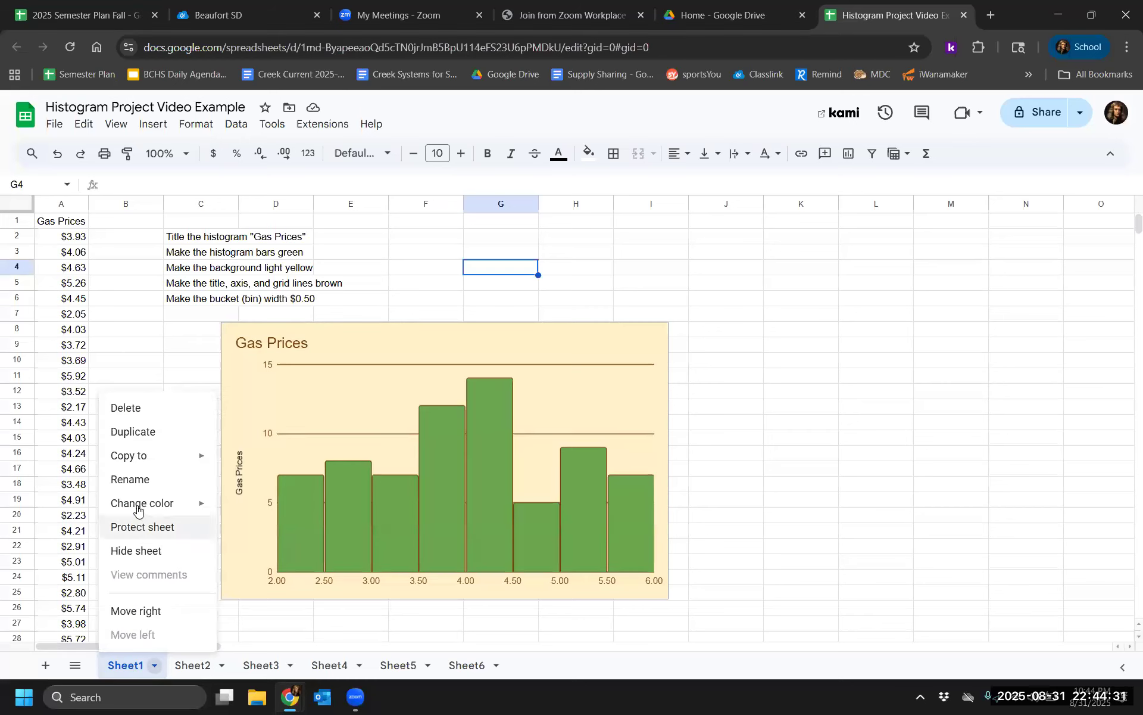
pyautogui.click(131, 480)
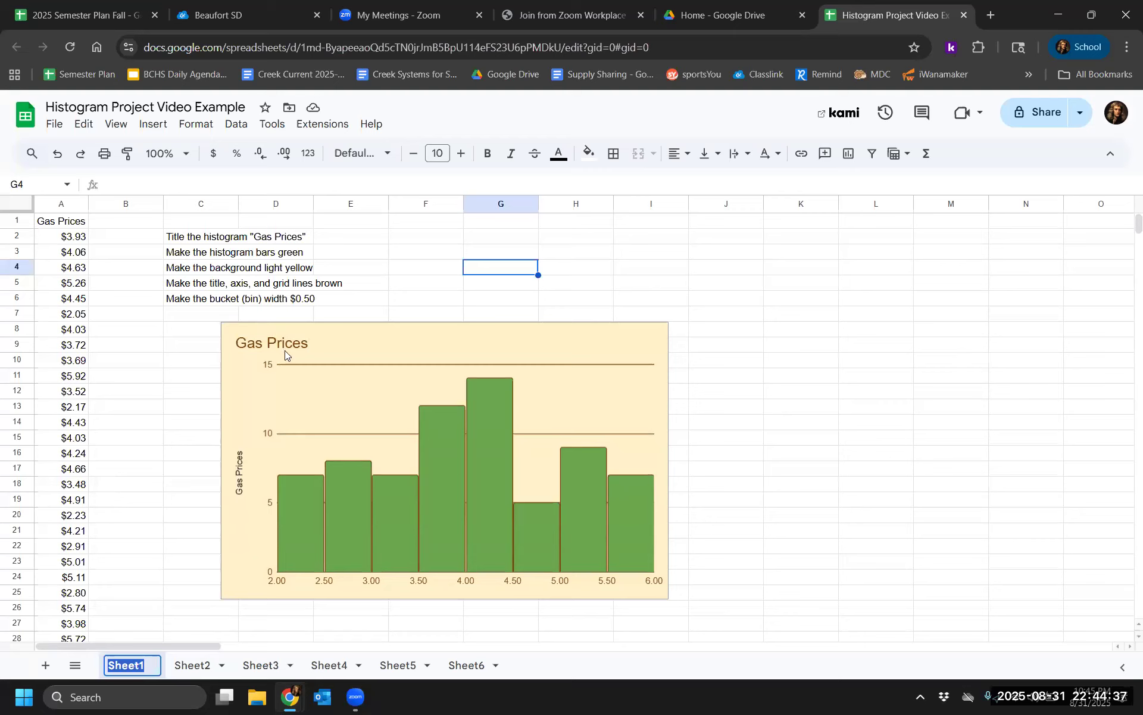
pyautogui.write('Gas ')
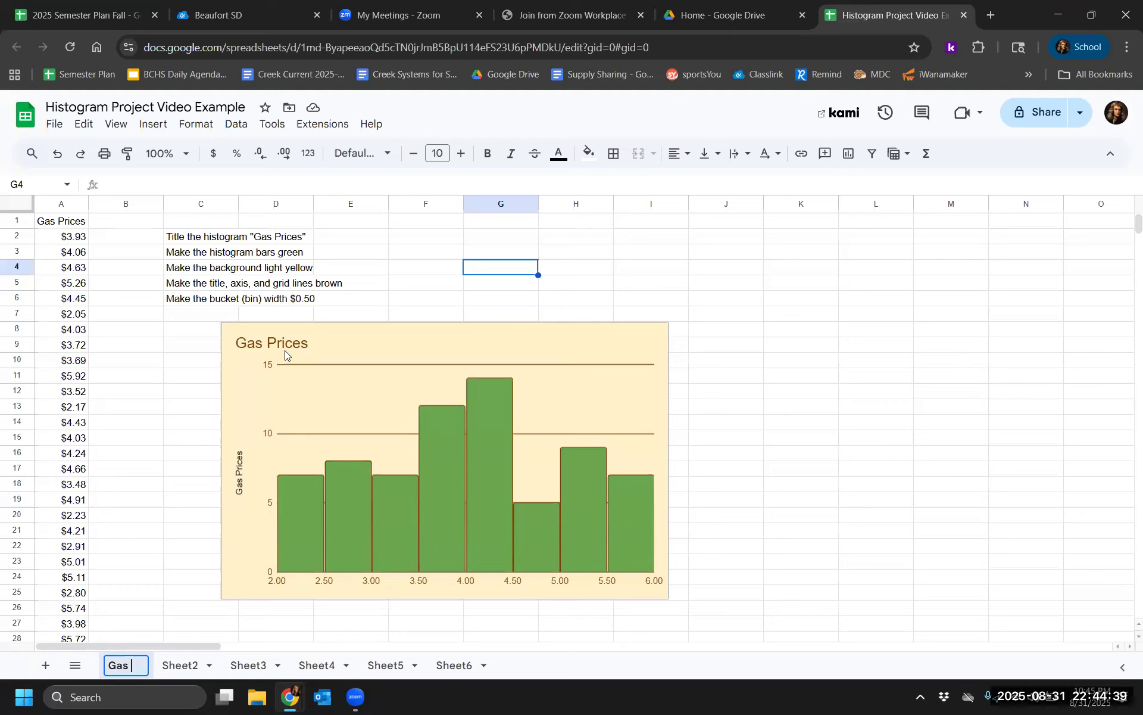
pyautogui.write('Prices')
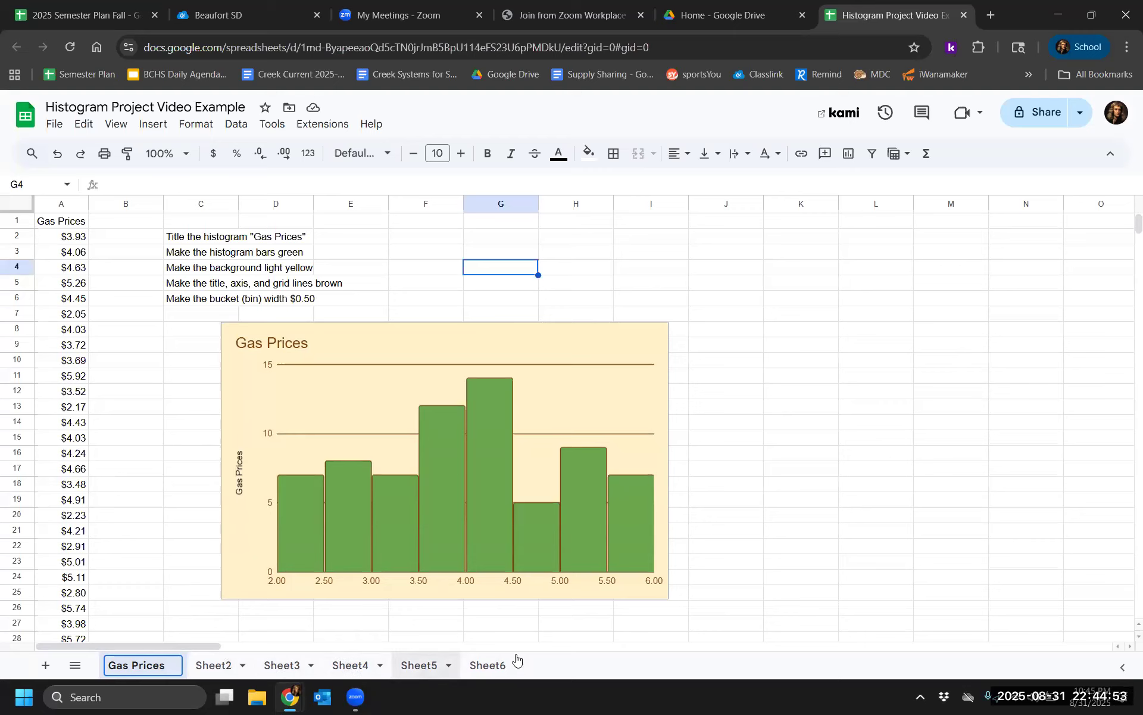
pyautogui.click(180, 613)
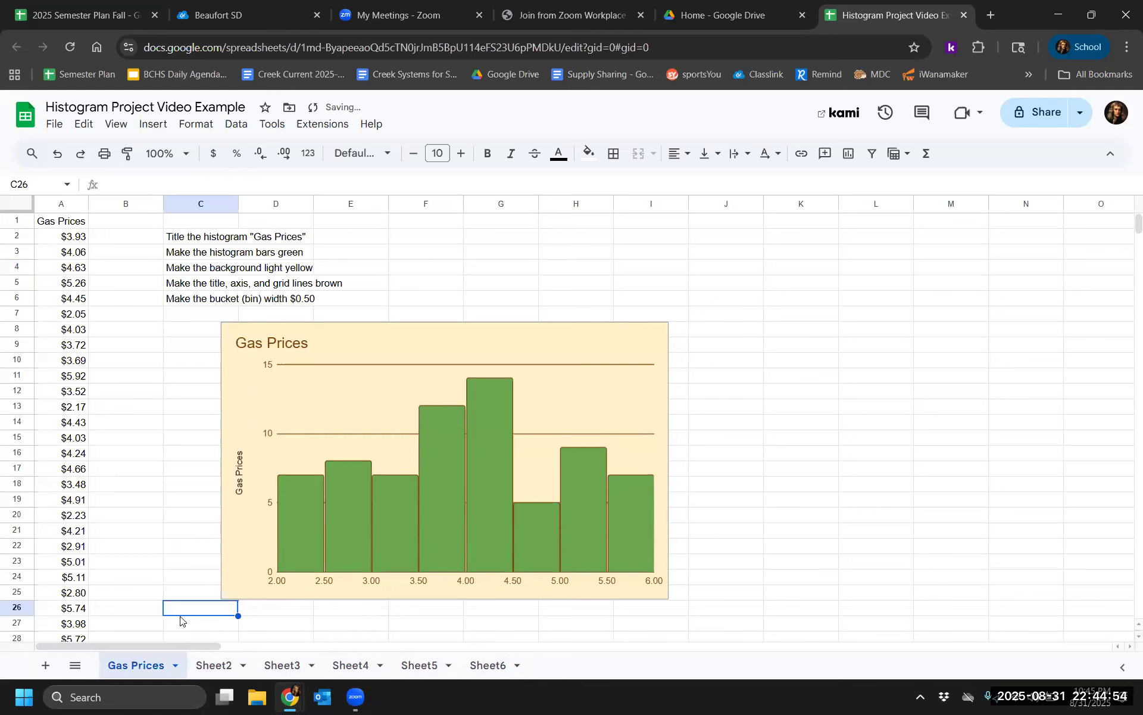
# Switch to Sheet2 with the state population data
pyautogui.click(224, 664)
pyautogui.click(281, 667)
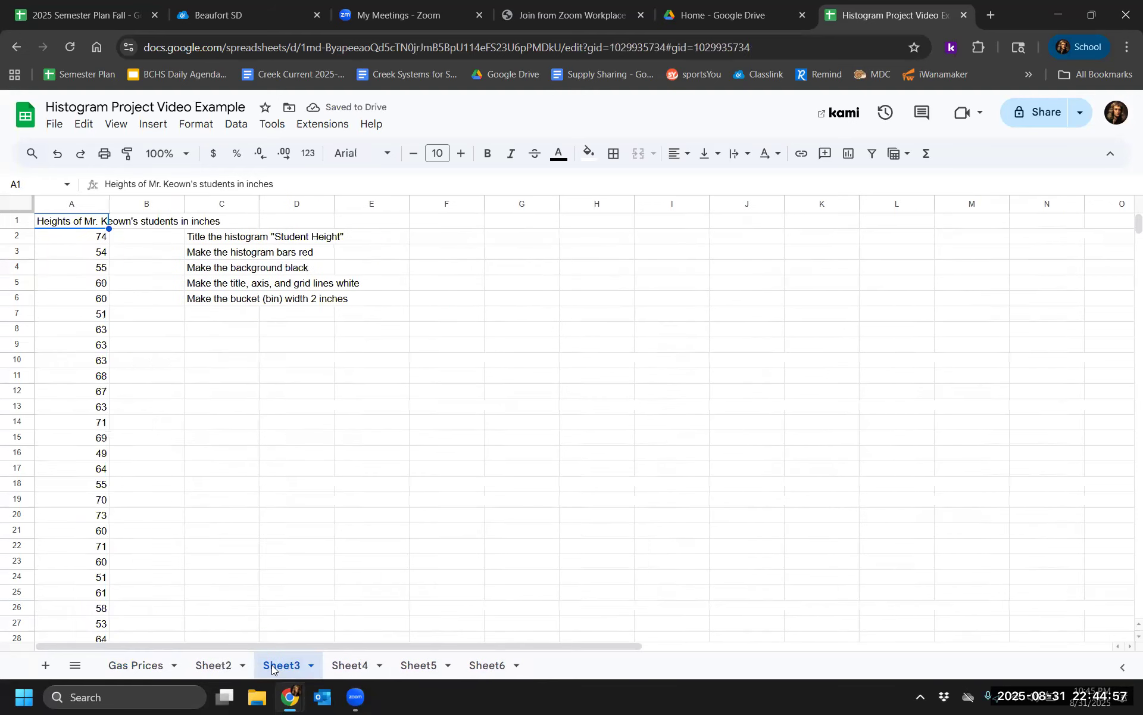
pyautogui.click(219, 666)
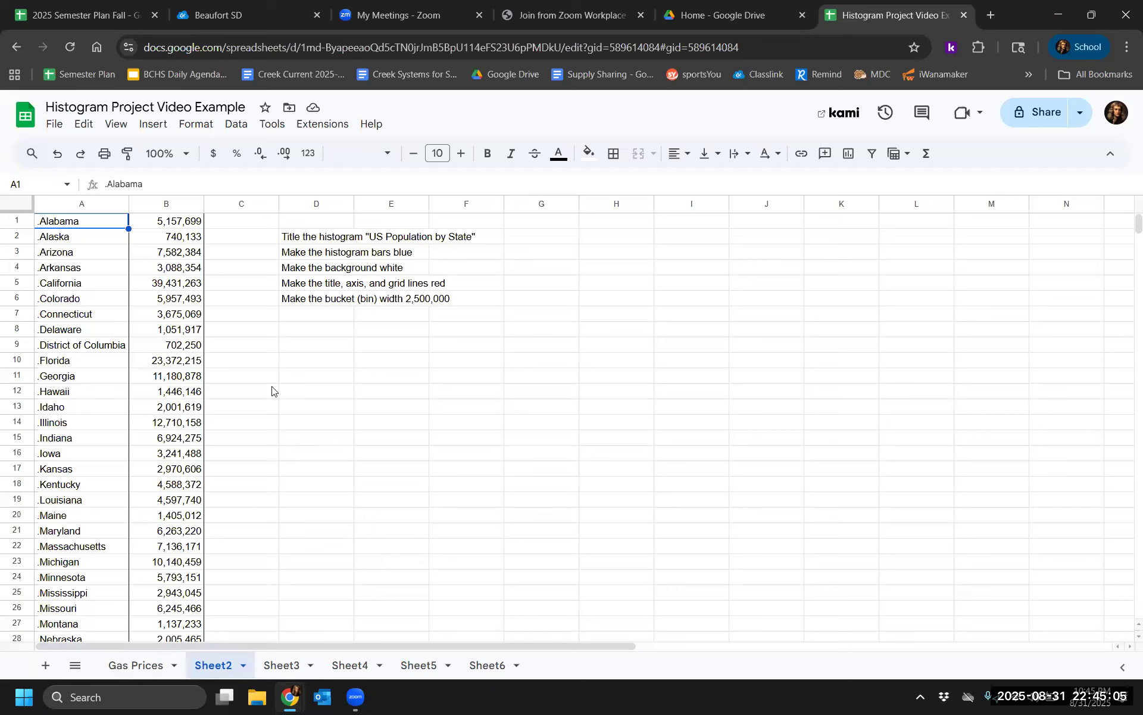
# Examine the full list of states and populations, including the District of Columbia and Puerto Rico rows
pyautogui.scroll(-7, 155, 398)
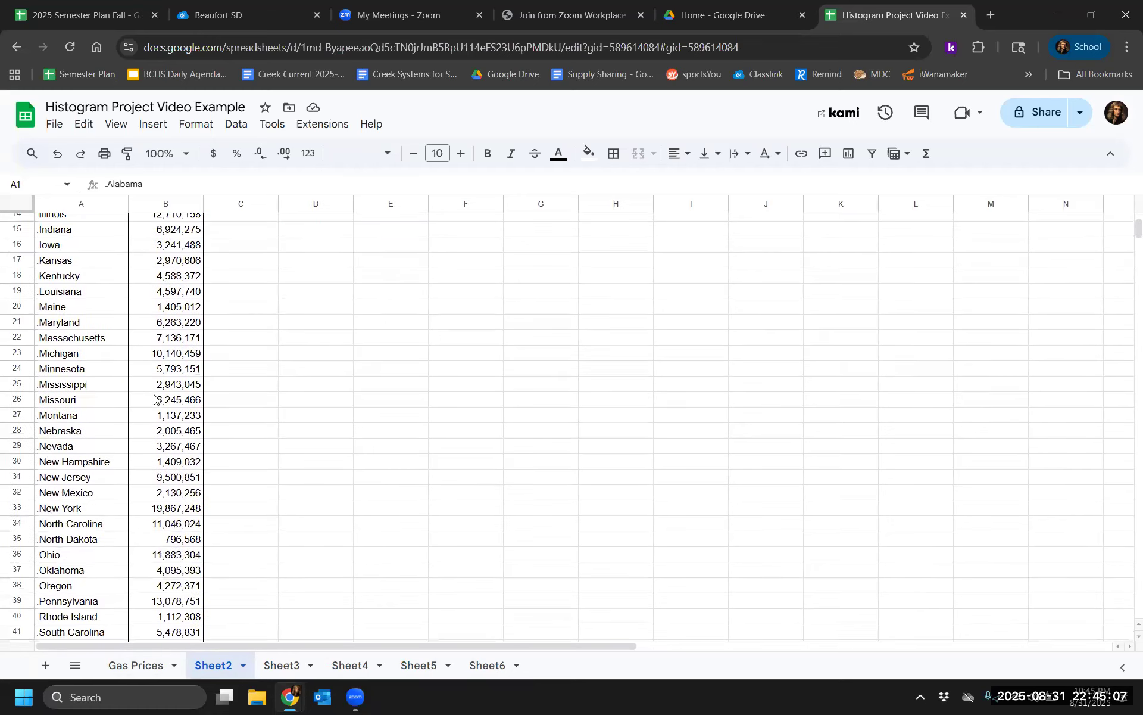
pyautogui.scroll(-4, 154, 398)
pyautogui.scroll(9, 154, 398)
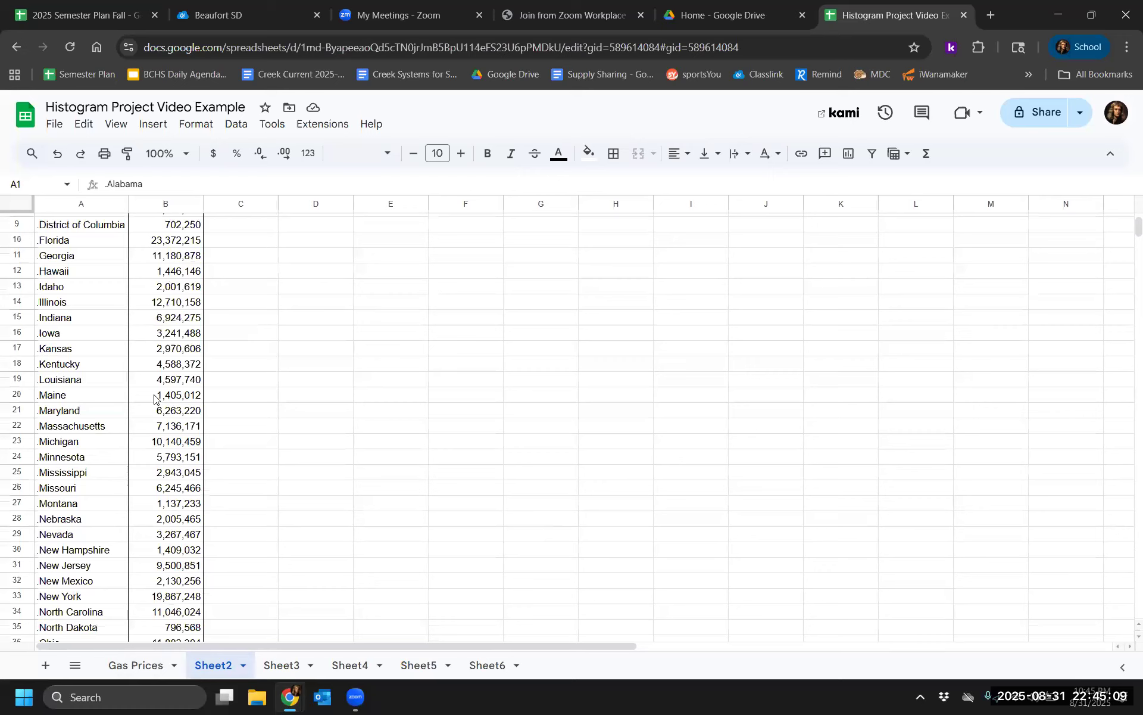
pyautogui.scroll(3, 376, 237)
pyautogui.scroll(-1, 177, 453)
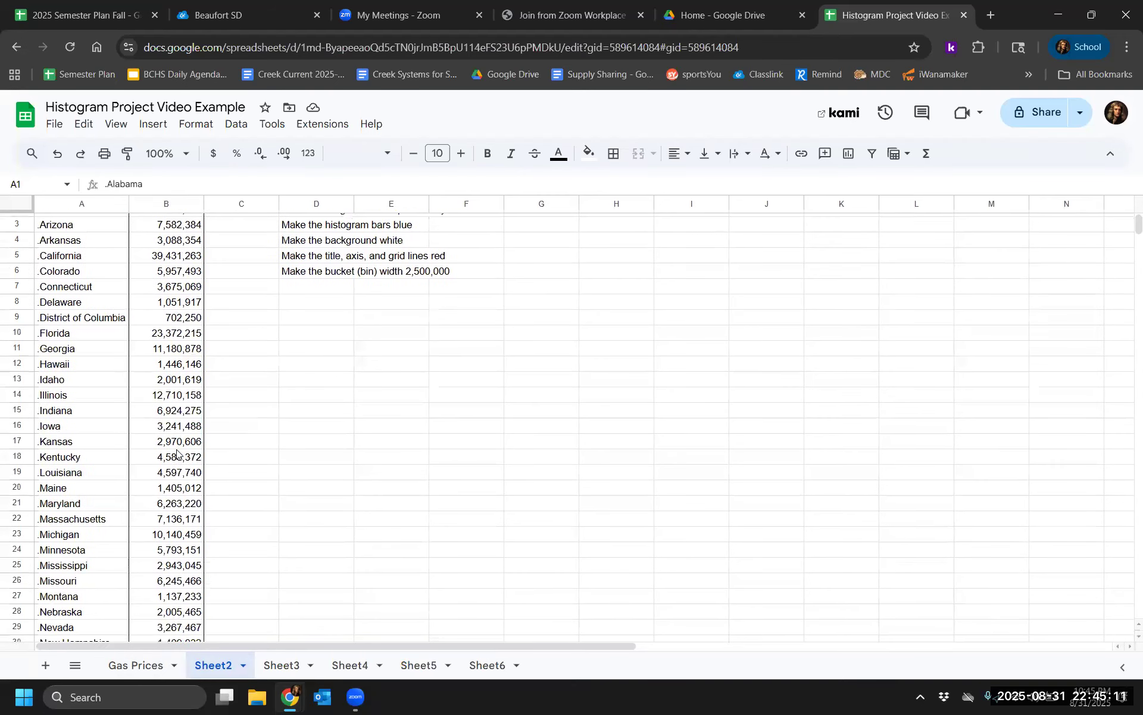
pyautogui.scroll(1, 98, 365)
pyautogui.click(88, 351)
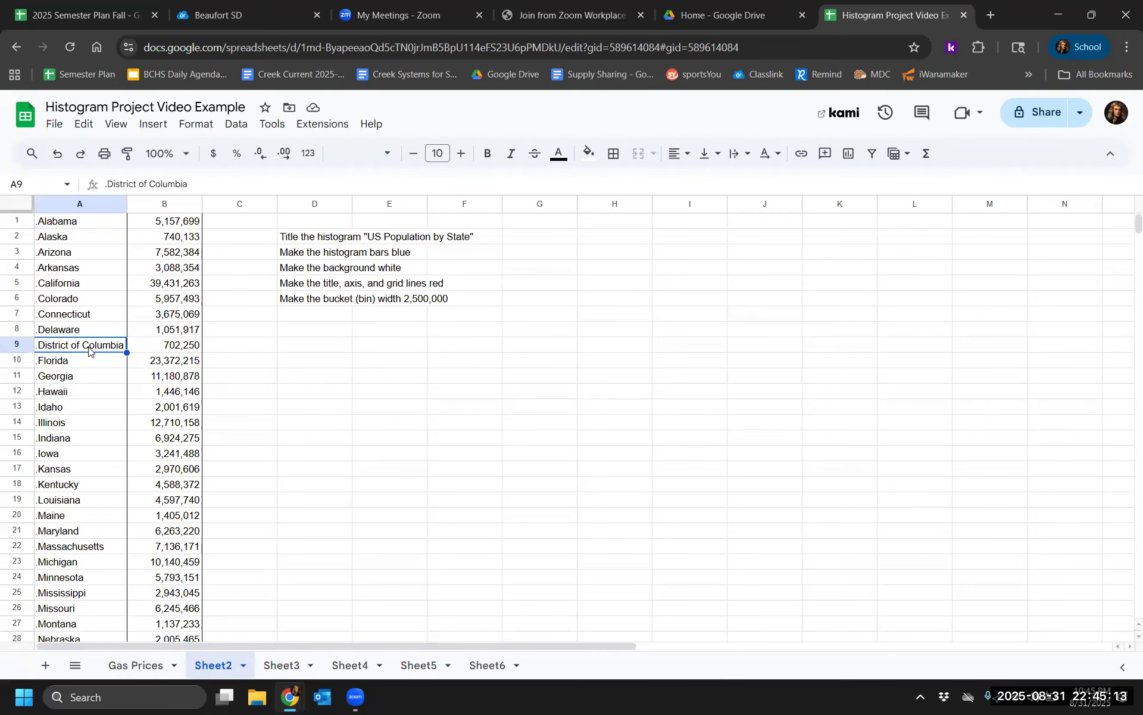
pyautogui.scroll(-10, 89, 350)
pyautogui.click(84, 471)
pyautogui.scroll(10, 83, 475)
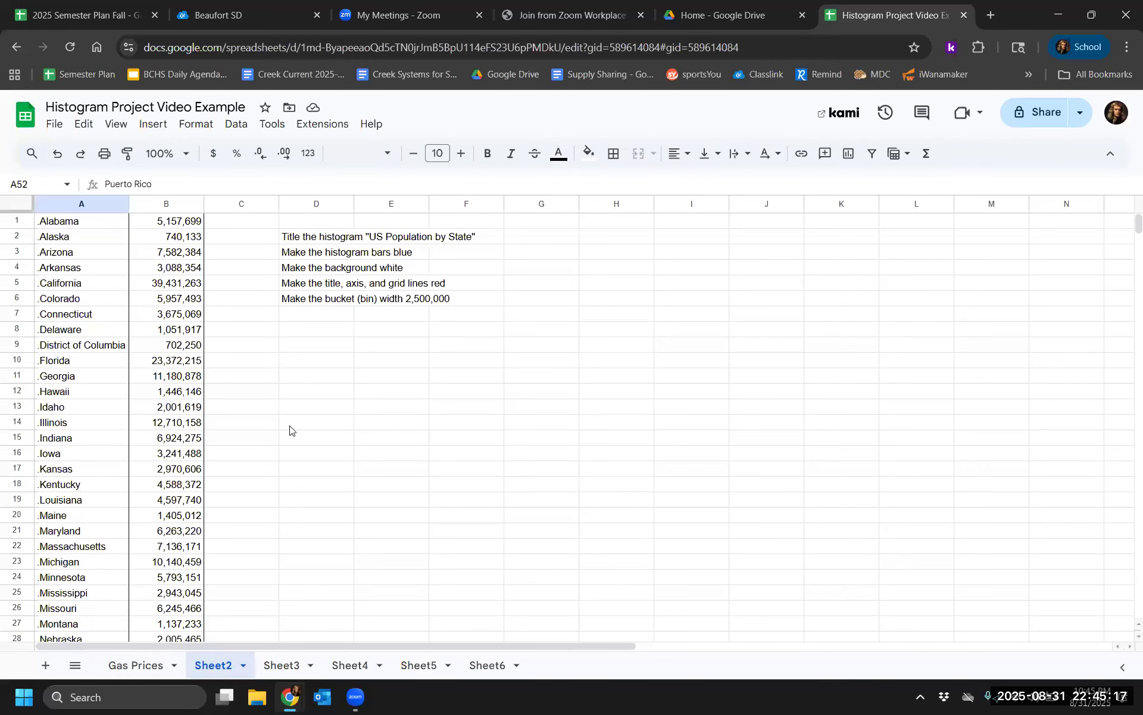
pyautogui.click(82, 205)
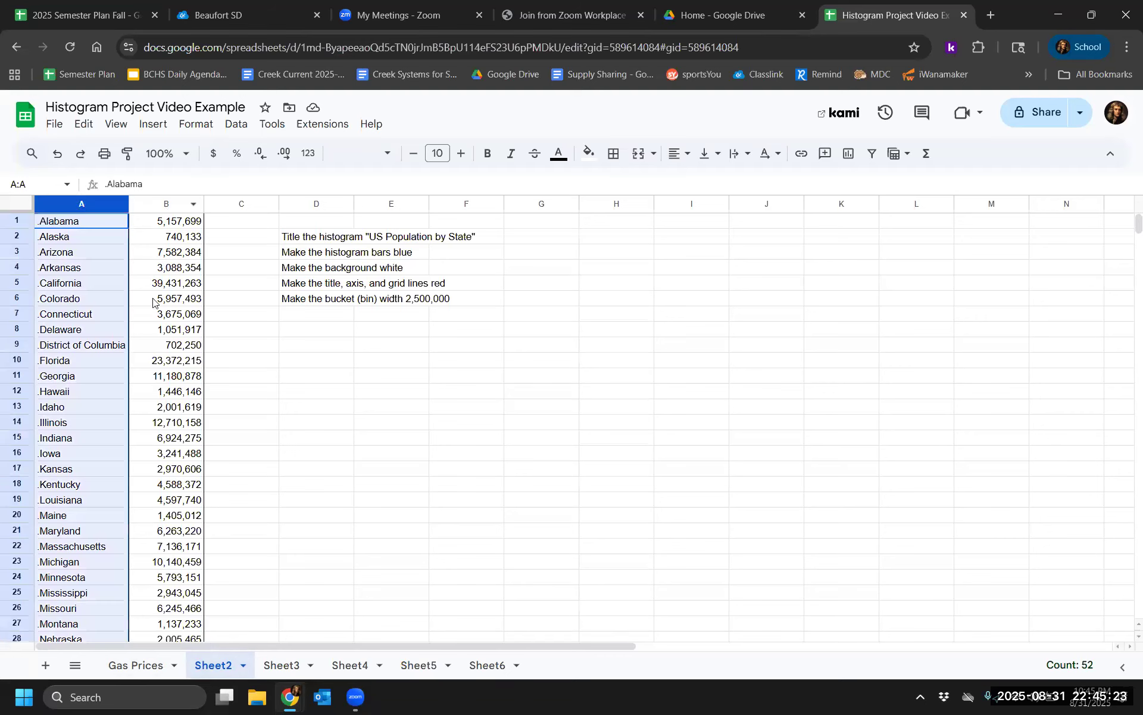
pyautogui.click(166, 205)
pyautogui.moveTo(81, 205); pyautogui.dragTo(179, 208)
pyautogui.click(241, 302)
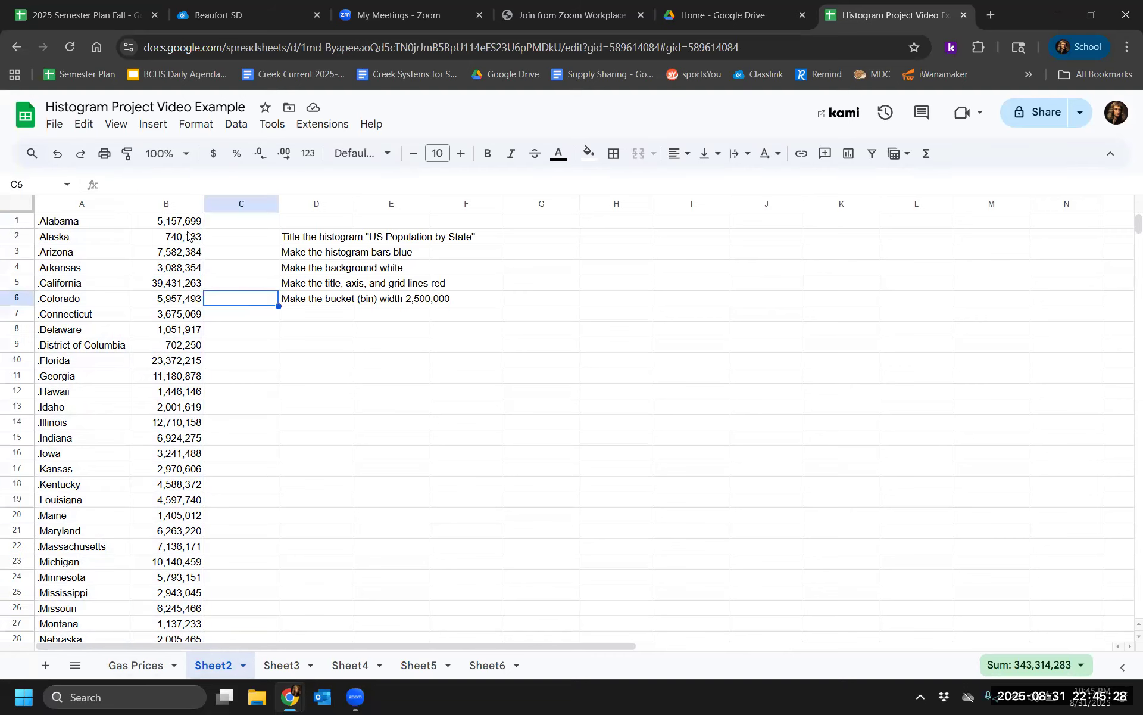
# Insert a histogram chart of the population figures in column B and place it below the written instructions
pyautogui.click(166, 204)
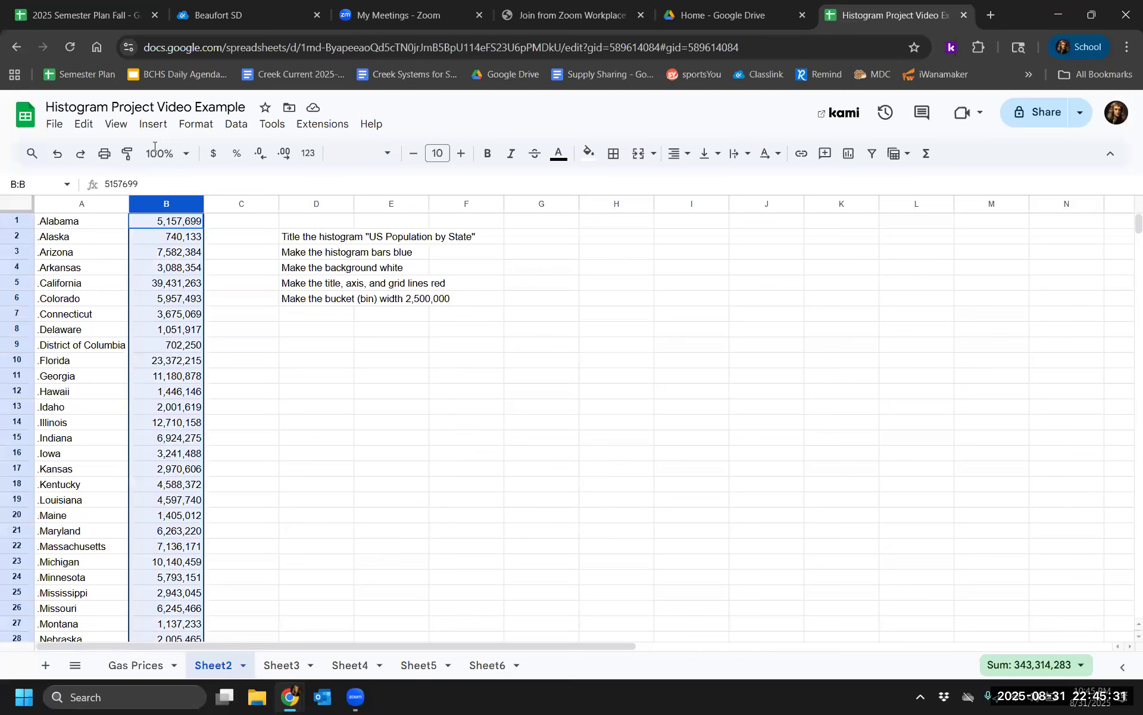
pyautogui.click(154, 125)
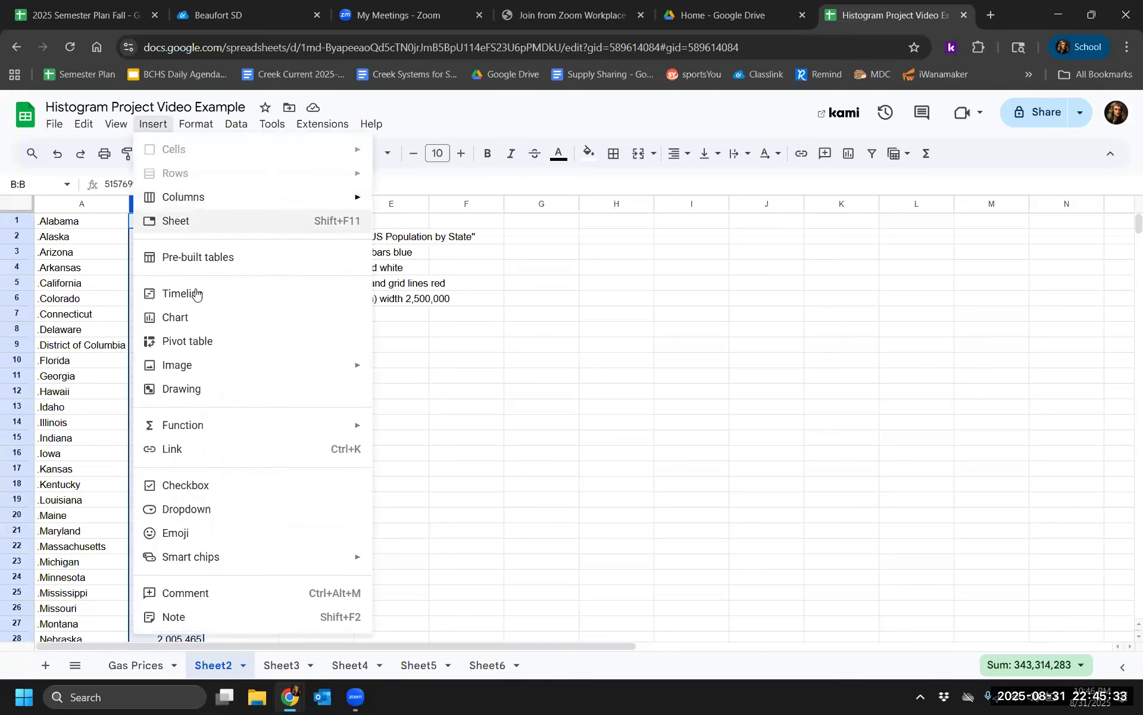
pyautogui.click(192, 319)
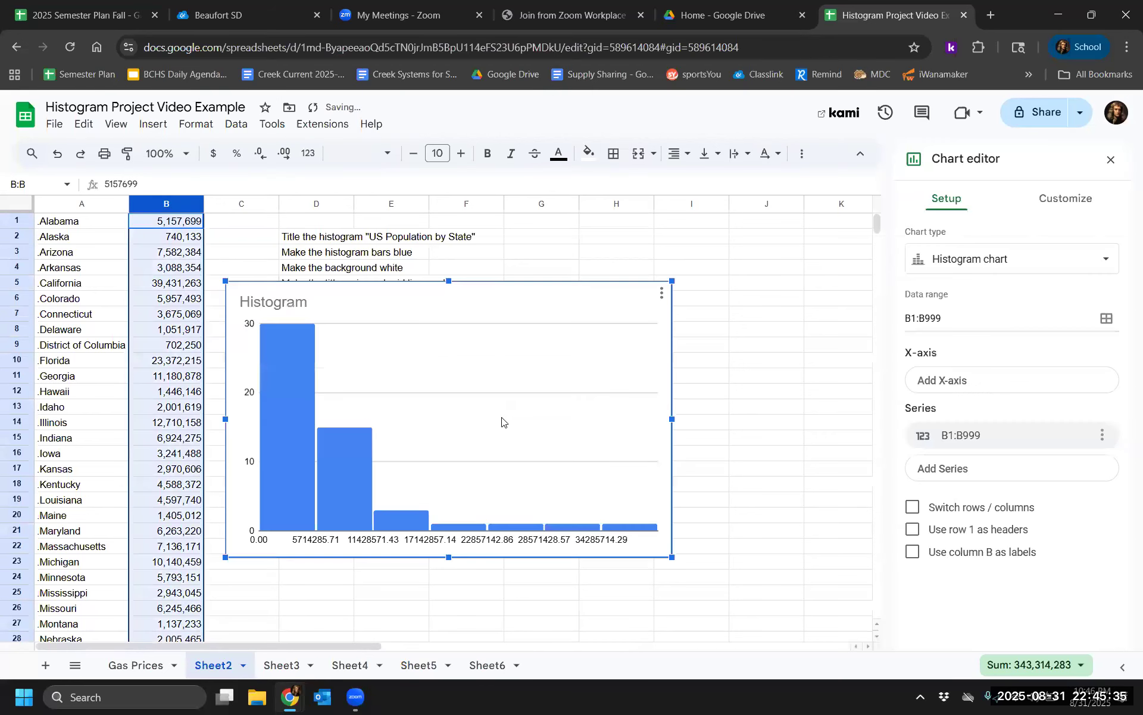
pyautogui.moveTo(557, 296); pyautogui.dragTo(646, 360)
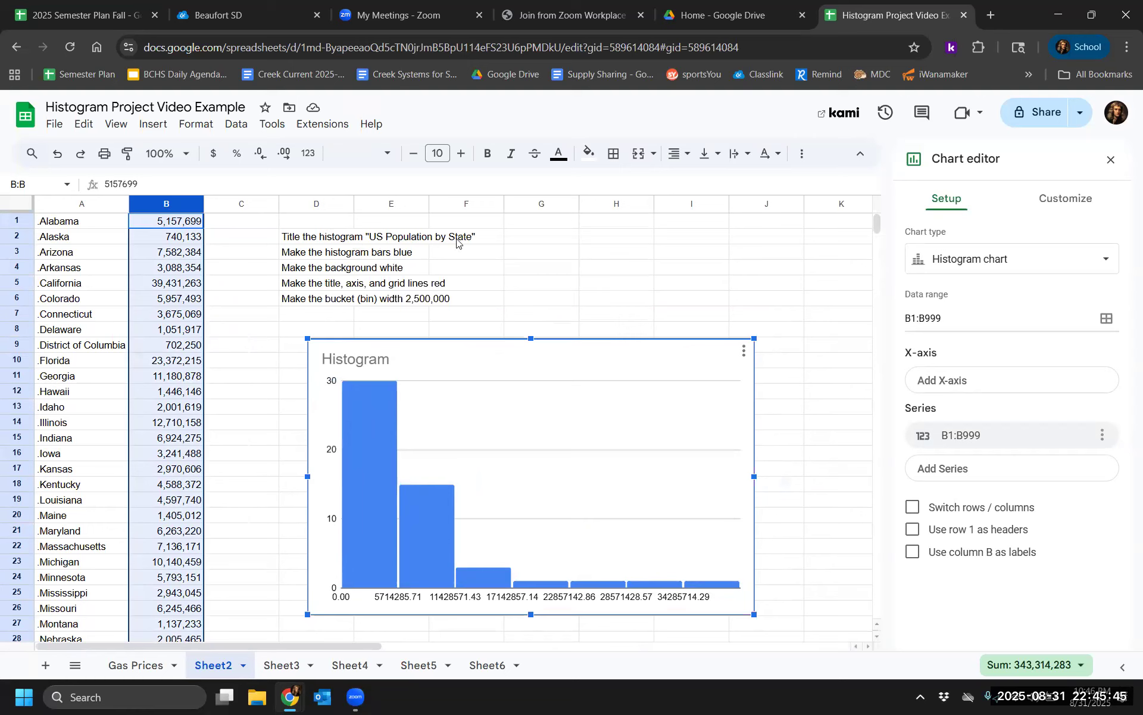
# Title the histogram "US Population by State" and color the title text red
pyautogui.doubleClick(366, 359)
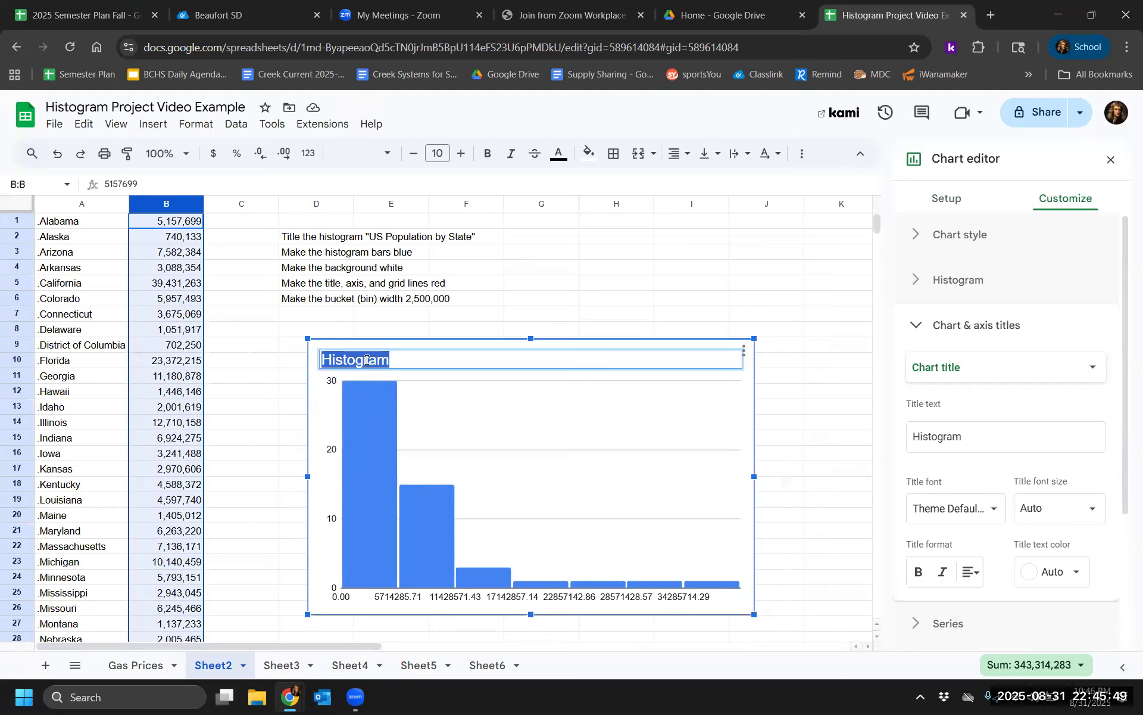
pyautogui.write('US Population b')
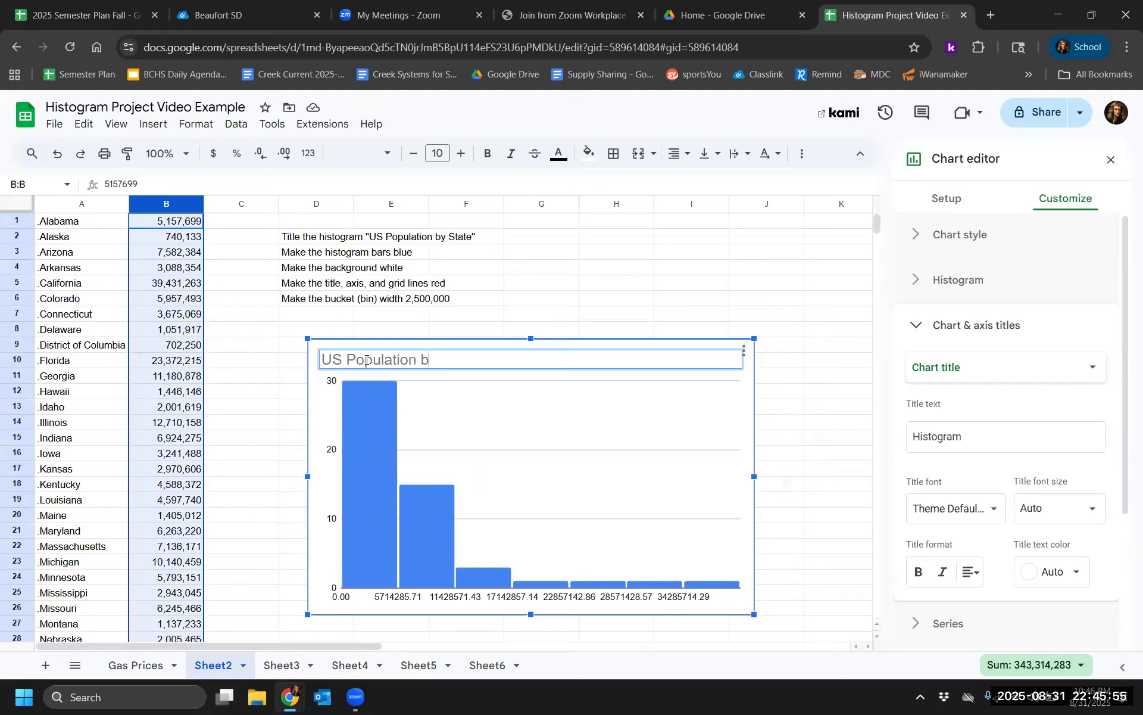
pyautogui.write('y State')
pyautogui.scroll(-3, 1034, 301)
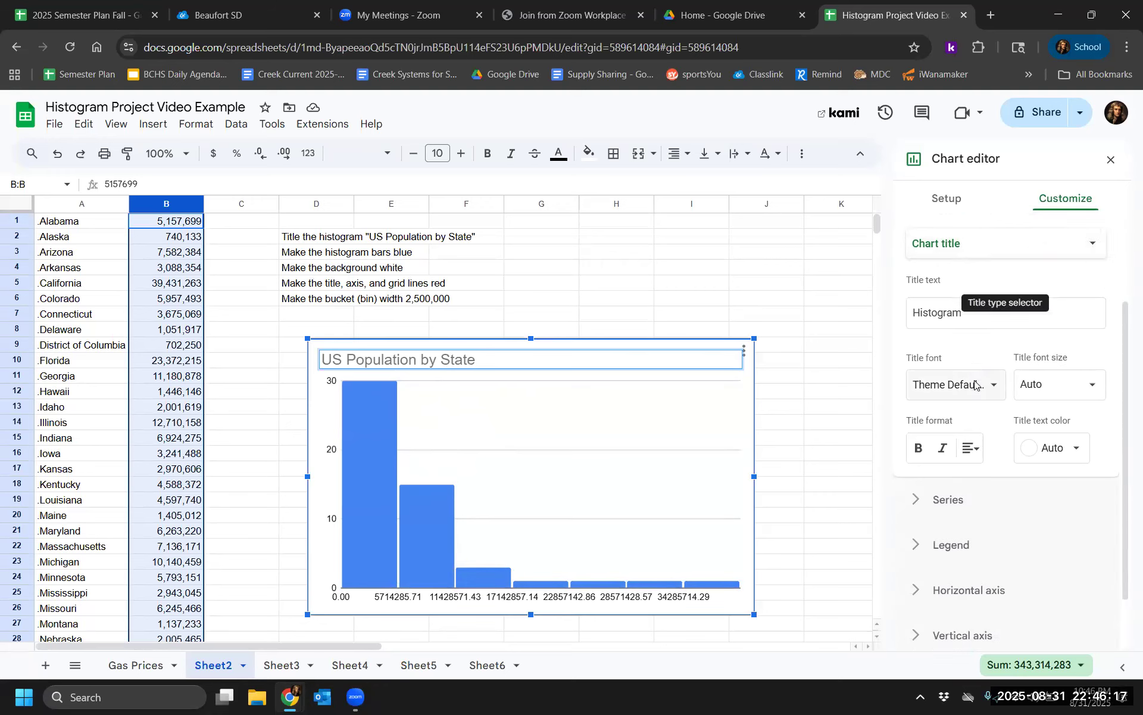
pyautogui.click(1059, 420)
pyautogui.click(996, 483)
pyautogui.scroll(1, 953, 298)
pyautogui.click(919, 225)
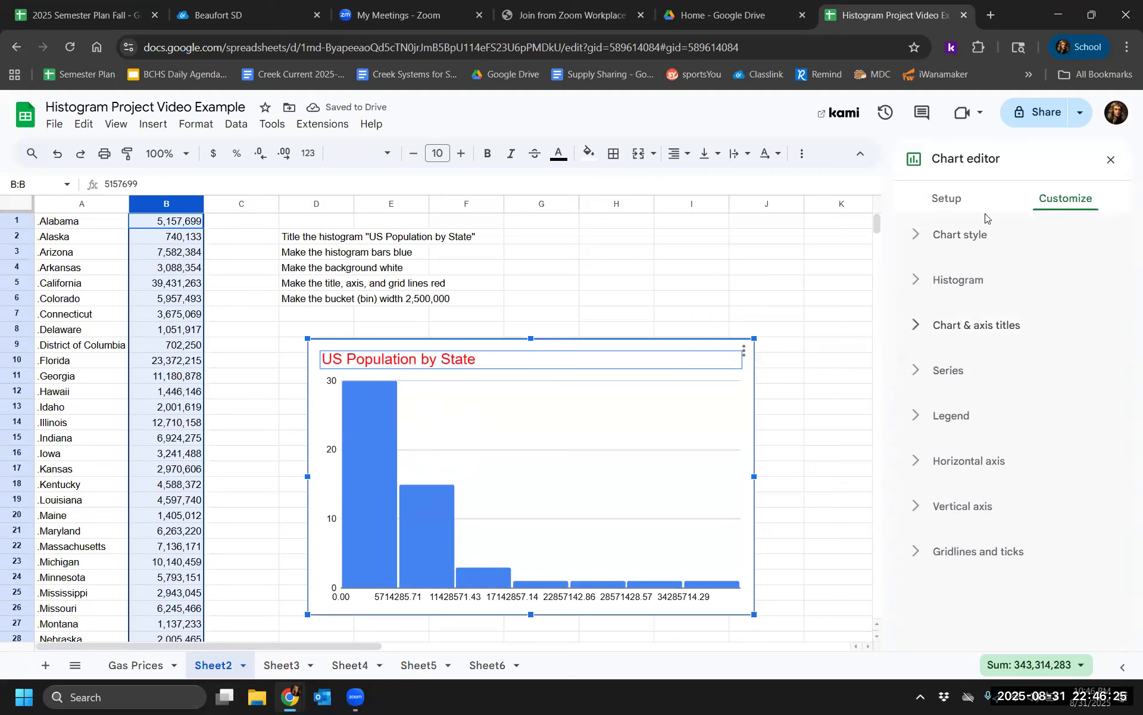
# Set the chart border color of the population histogram to red
pyautogui.click(957, 236)
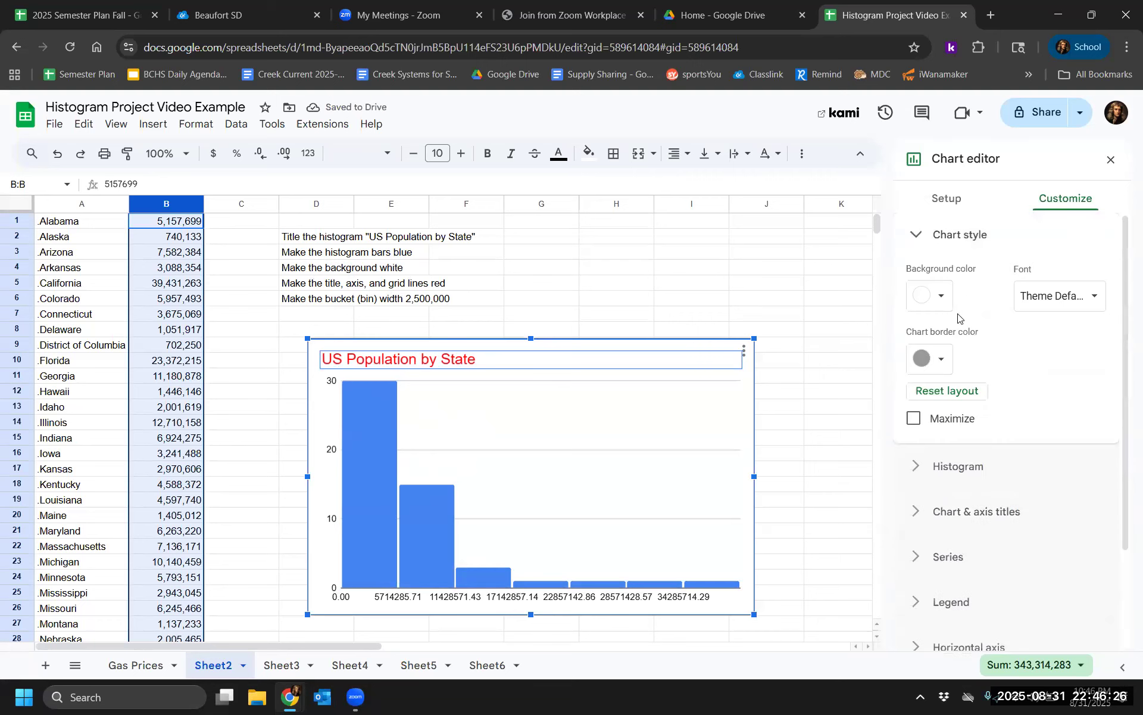
pyautogui.click(942, 360)
pyautogui.click(939, 433)
pyautogui.click(955, 235)
# Set the series line color to red so the blue histogram bars are outlined in red
pyautogui.click(948, 369)
pyautogui.scroll(-1, 956, 381)
pyautogui.click(991, 447)
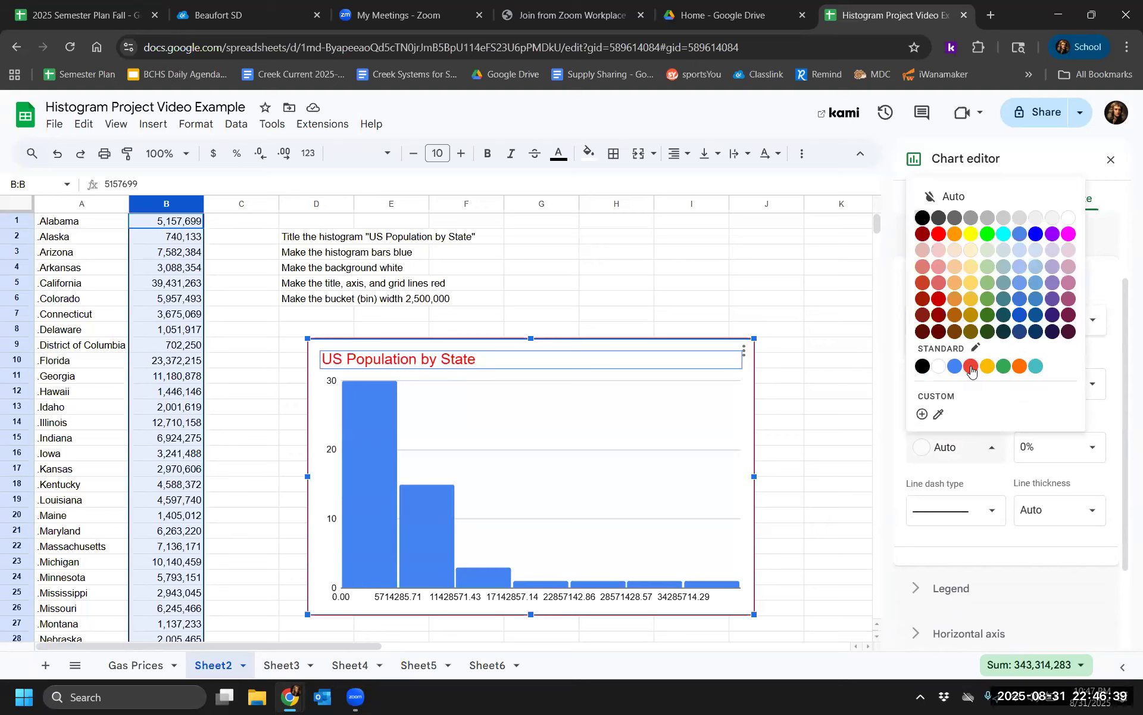
pyautogui.click(971, 366)
pyautogui.click(960, 285)
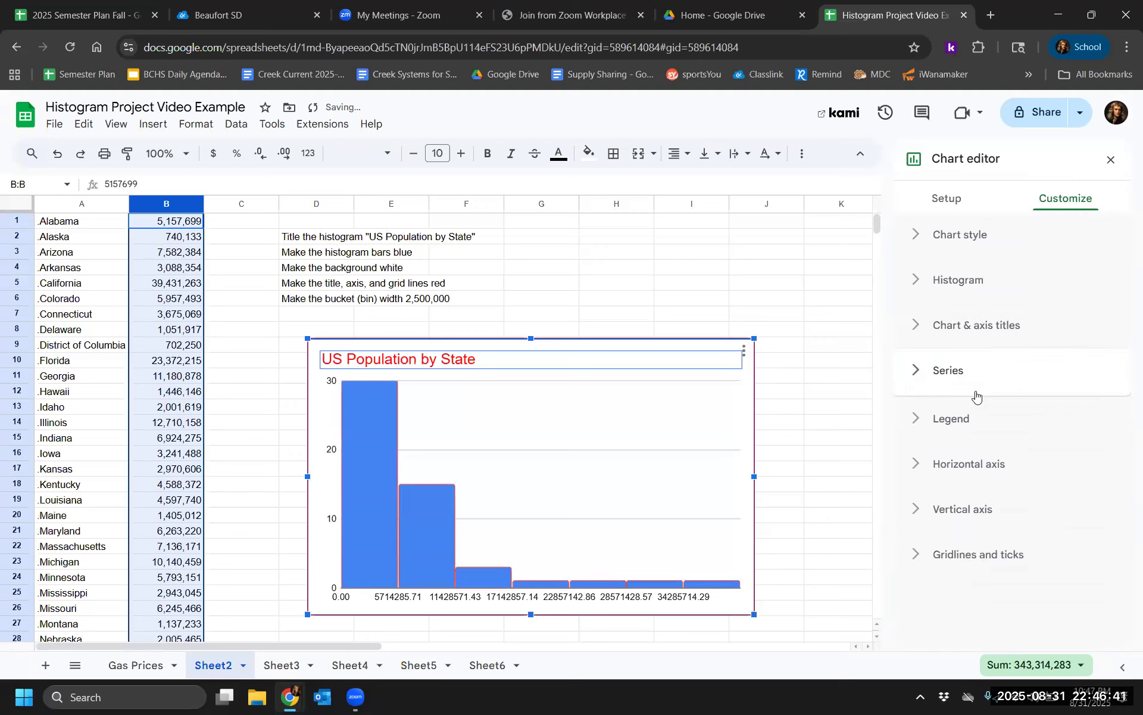
# Set the legend text color of the population histogram to red
pyautogui.click(977, 416)
pyautogui.scroll(-1, 982, 421)
pyautogui.scroll(-1, 982, 421)
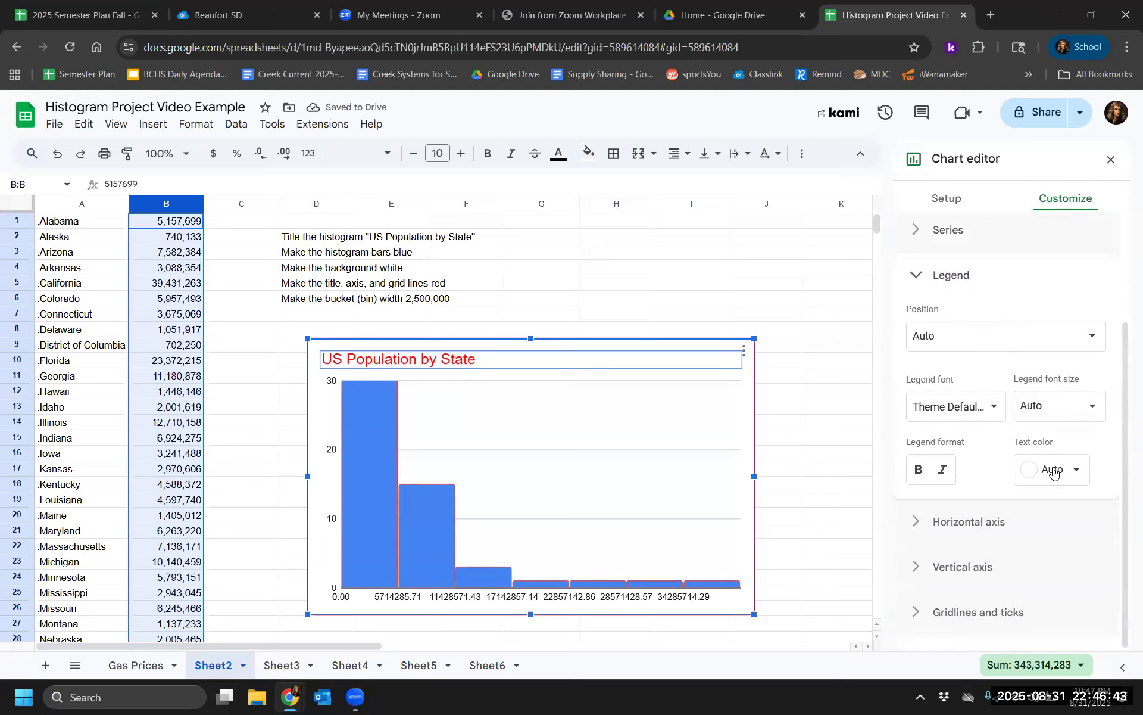
pyautogui.click(1053, 469)
pyautogui.click(975, 388)
pyautogui.click(956, 274)
# Color the horizontal axis labels of the histogram red
pyautogui.click(966, 460)
pyautogui.click(1053, 586)
pyautogui.click(975, 504)
pyautogui.click(958, 461)
# Color the vertical axis labels of the histogram red
pyautogui.click(959, 516)
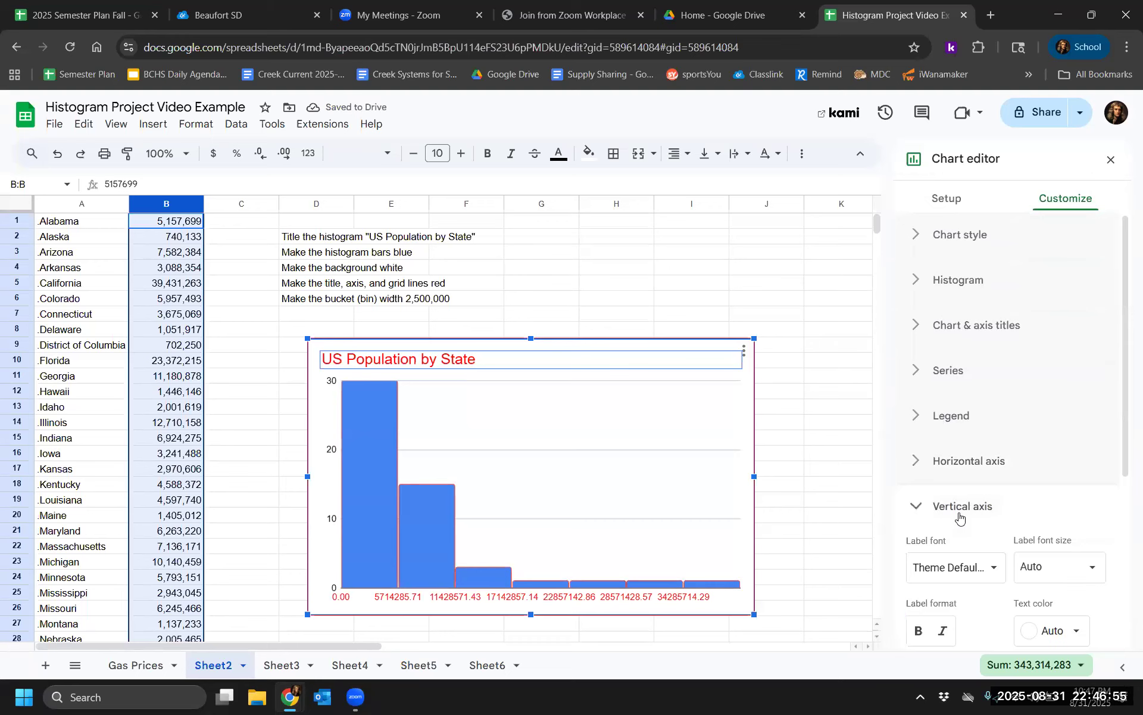
pyautogui.scroll(-3, 1018, 473)
pyautogui.click(1053, 372)
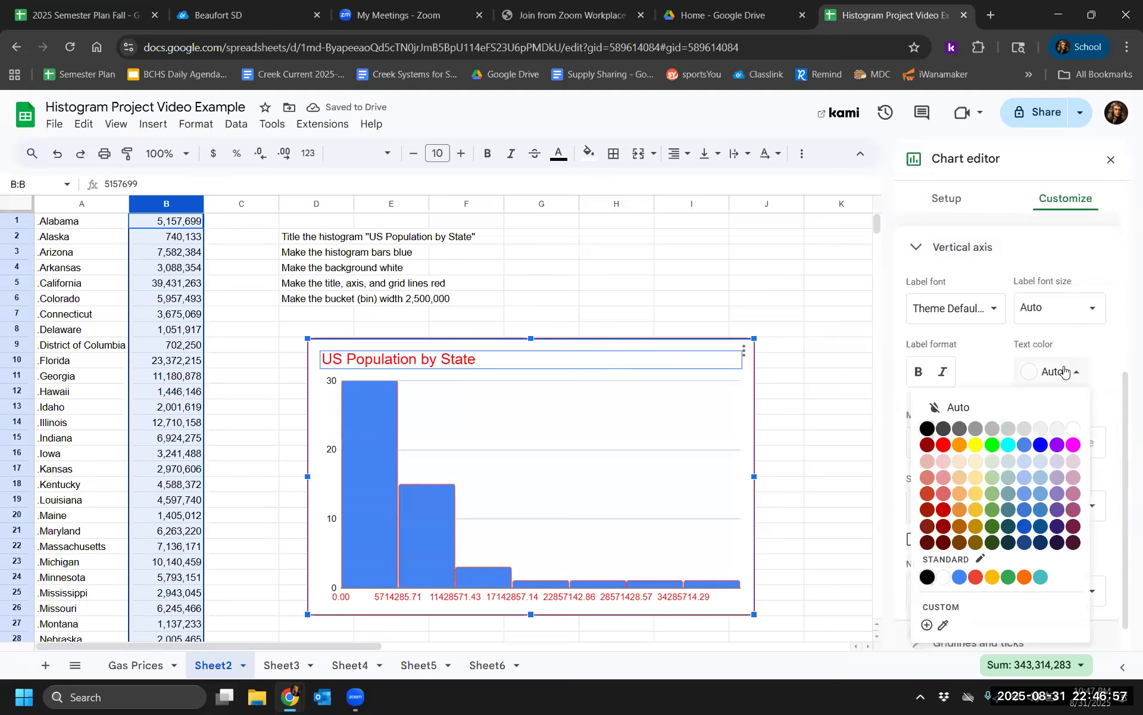
pyautogui.click(944, 445)
pyautogui.click(948, 256)
# Set the color of the vertical axis major gridlines to red
pyautogui.click(951, 551)
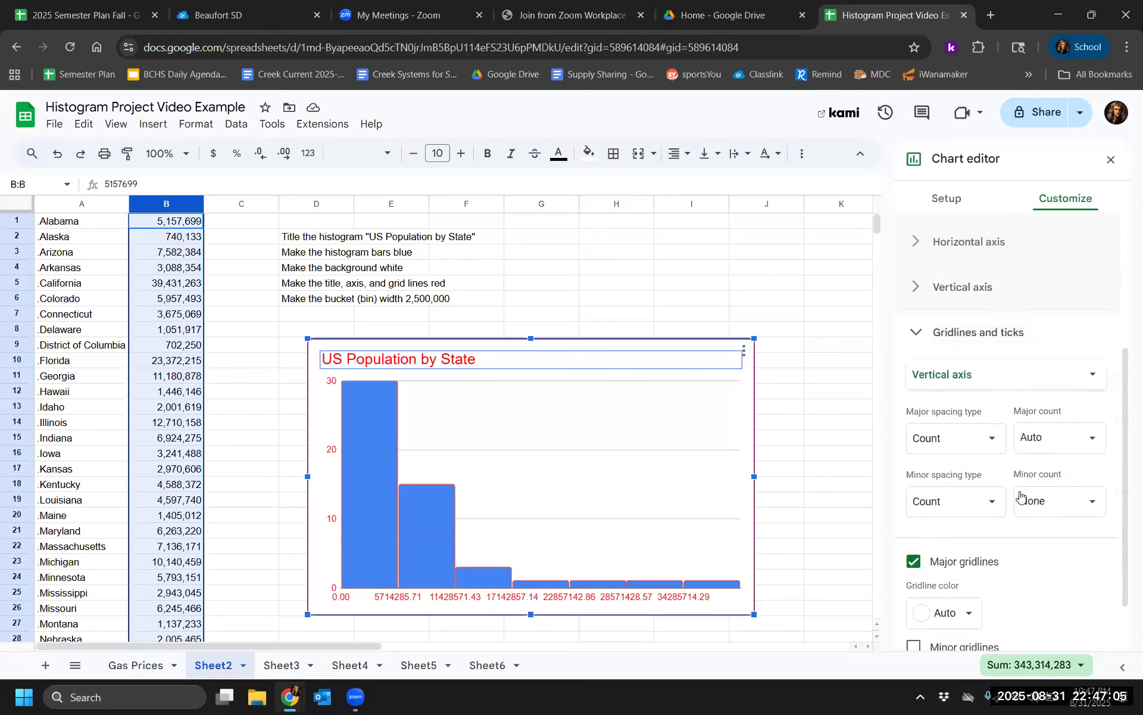
pyautogui.click(951, 545)
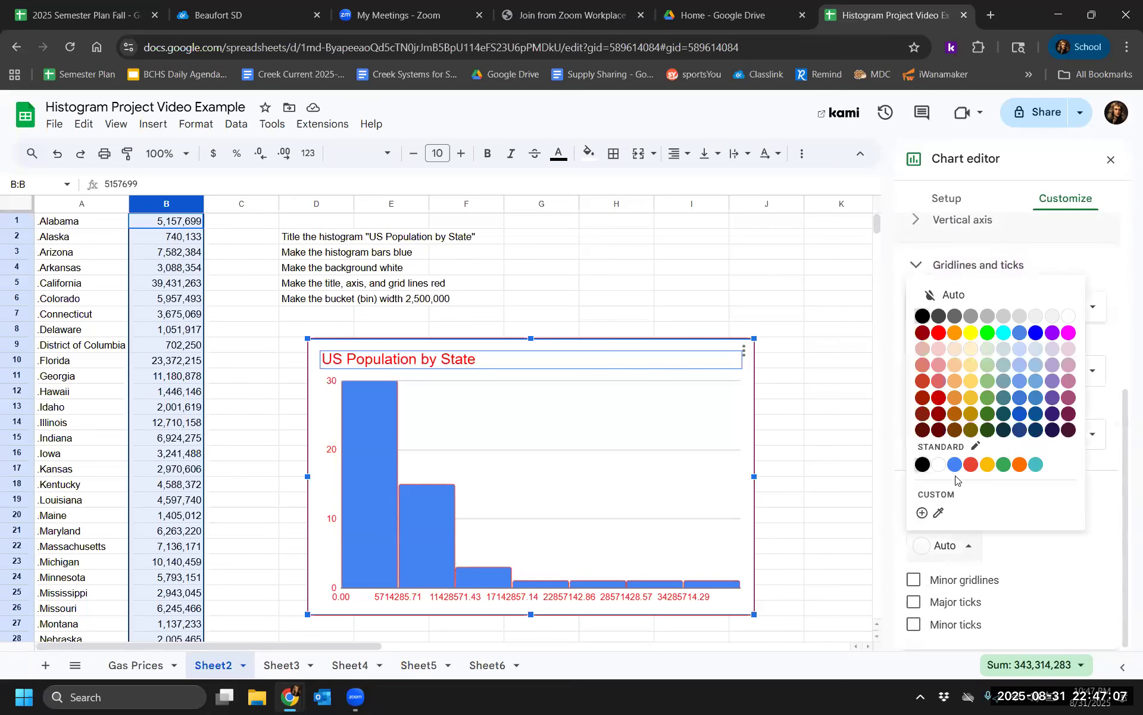
pyautogui.click(940, 333)
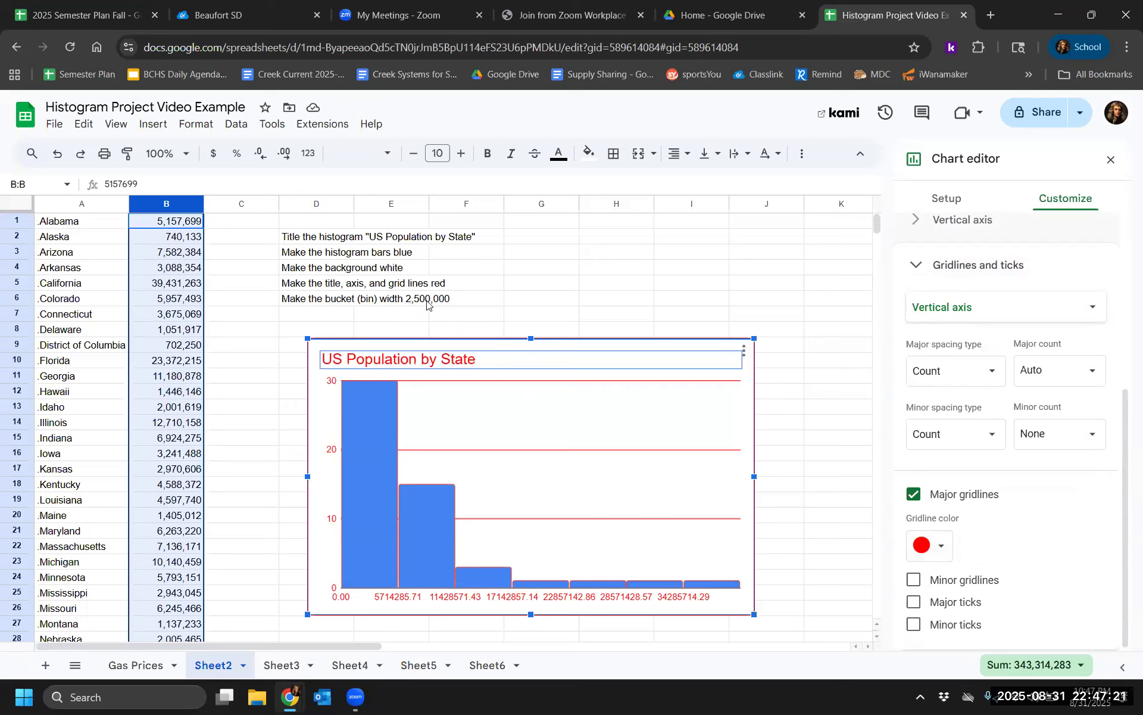
pyautogui.click(919, 263)
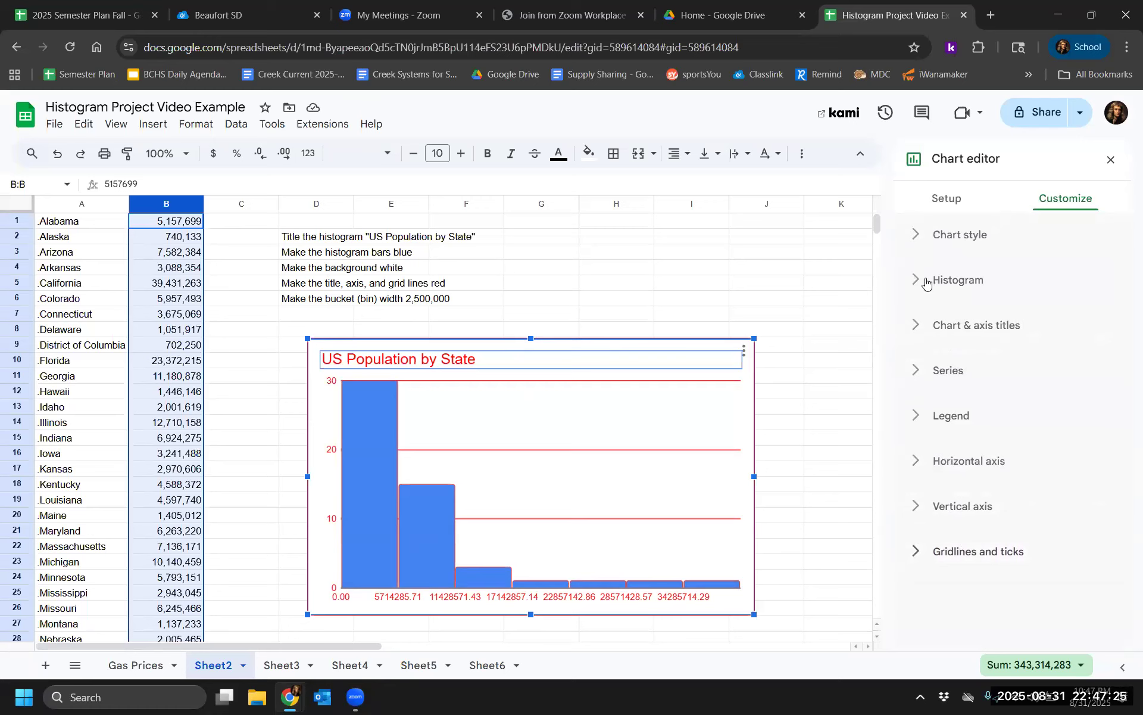
# Set the histogram's bucket size to 2500000 and close the chart editor
pyautogui.click(934, 285)
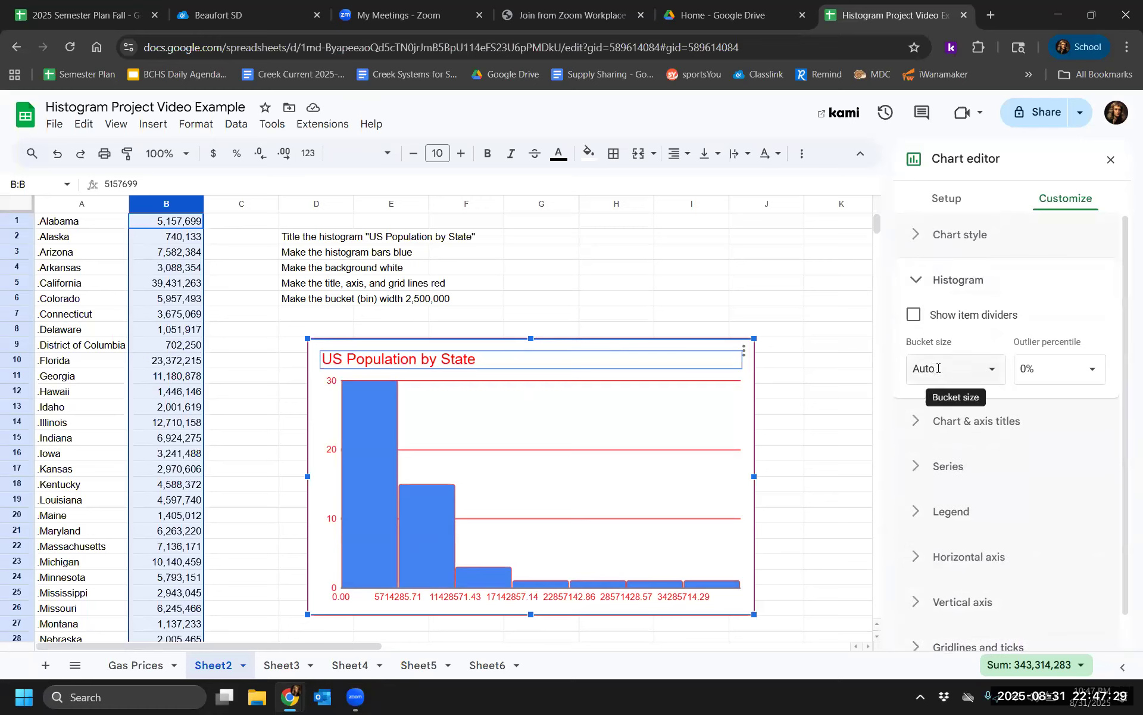
pyautogui.click(938, 368)
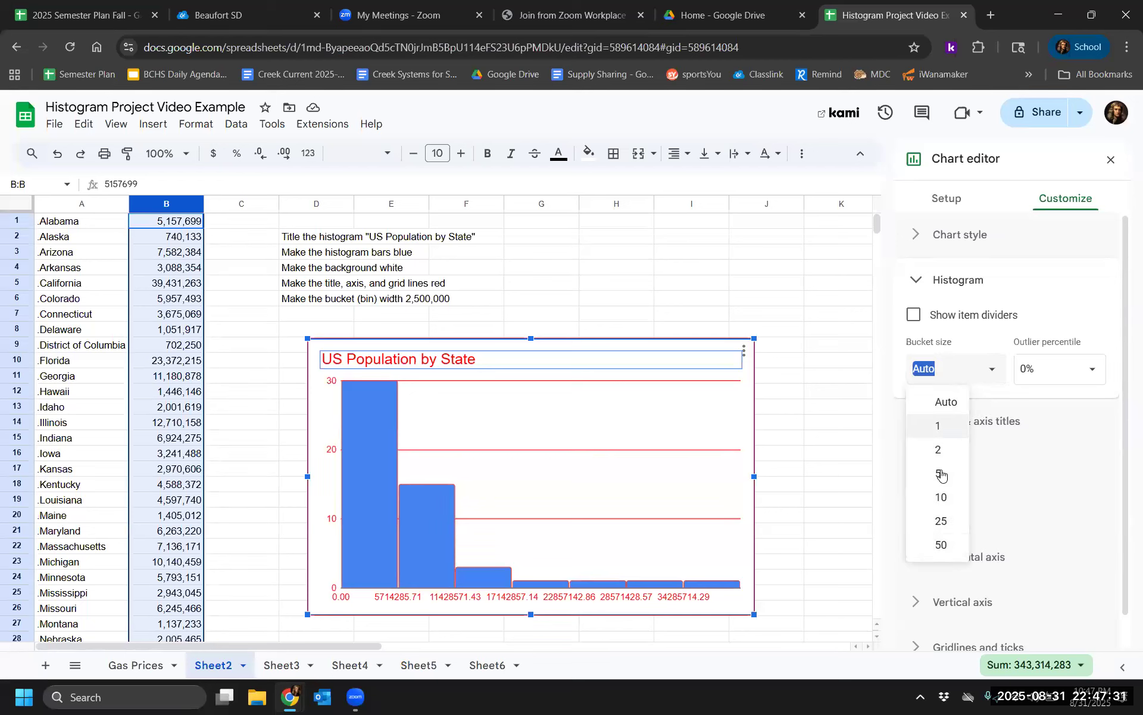
pyautogui.click(942, 543)
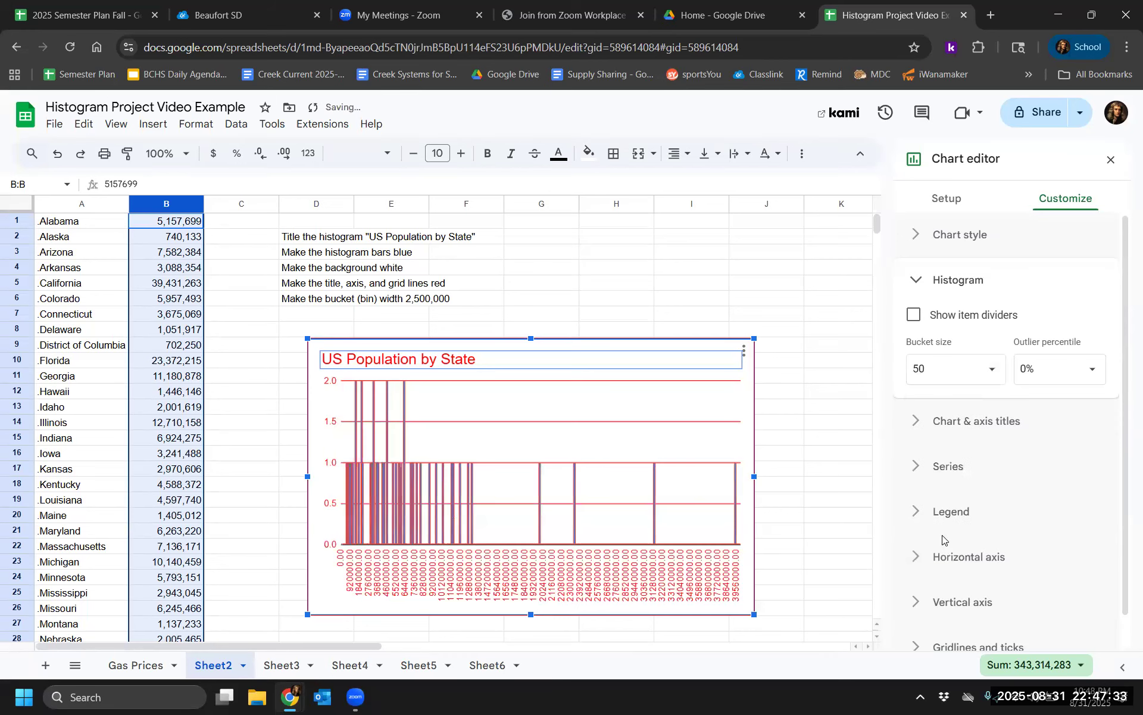
pyautogui.click(939, 371)
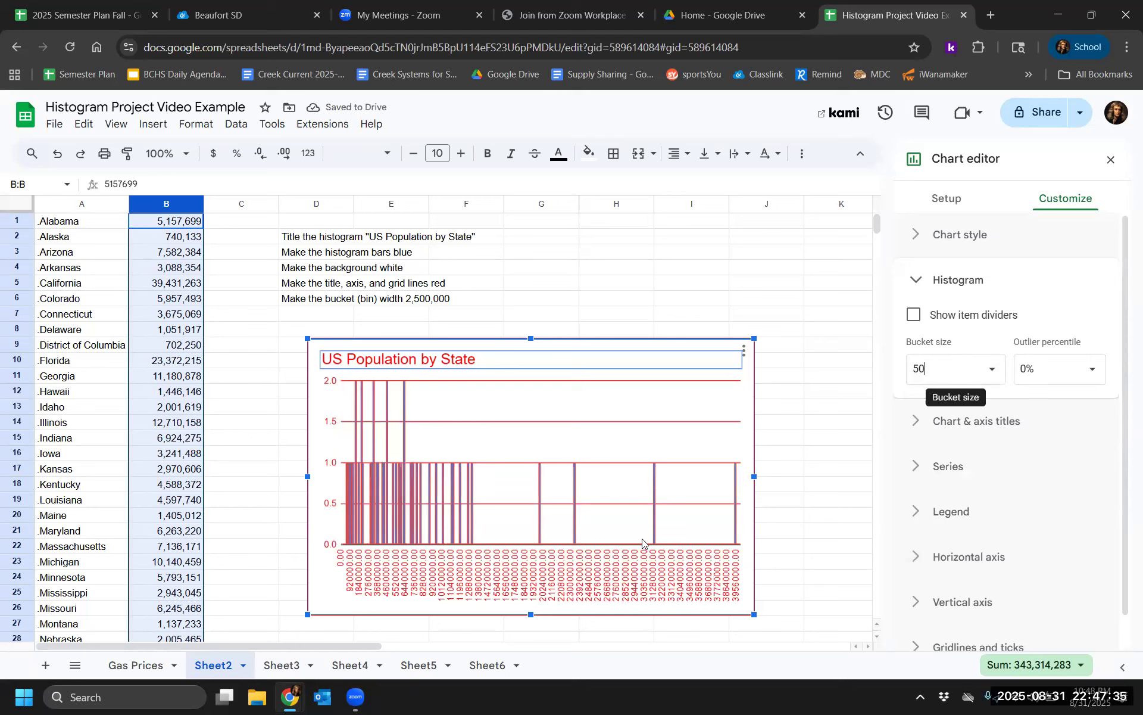
pyautogui.hotkey('ctrl', 'a')
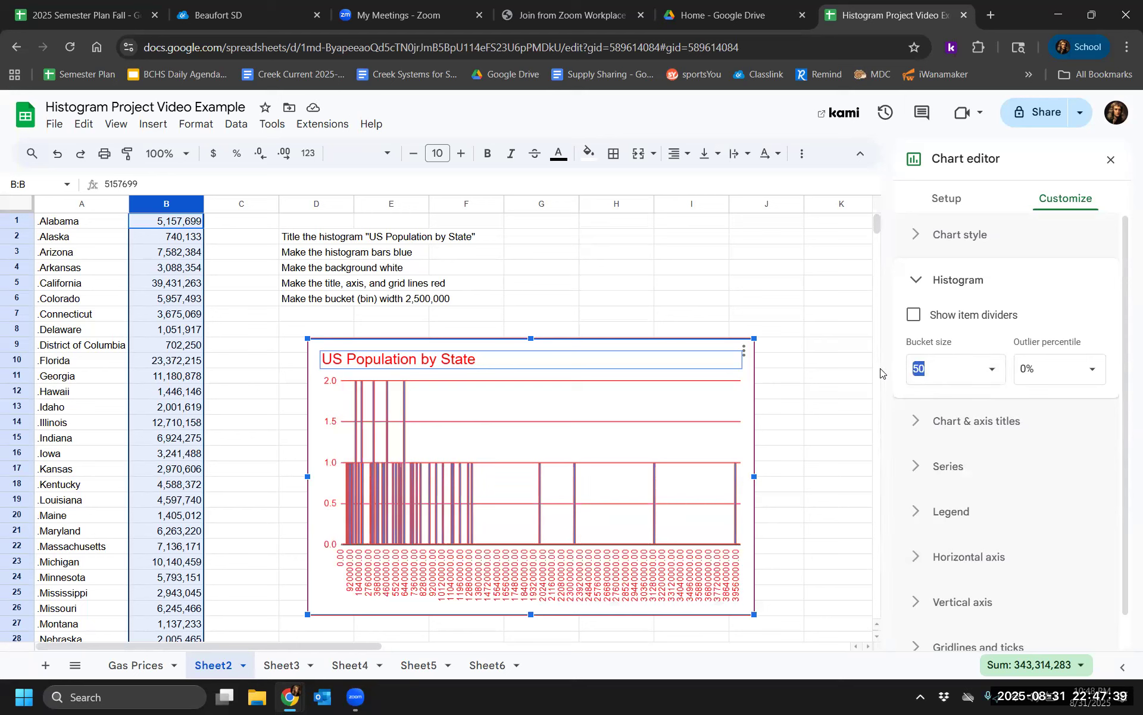
pyautogui.write('2500000')
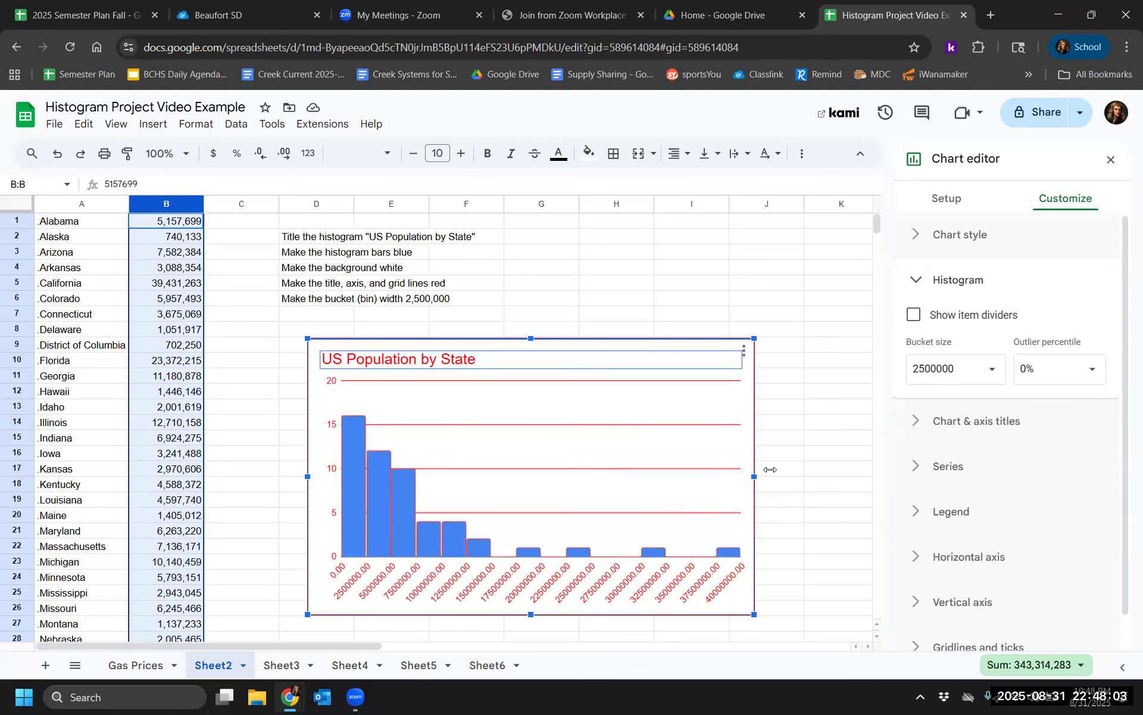
pyautogui.click(838, 361)
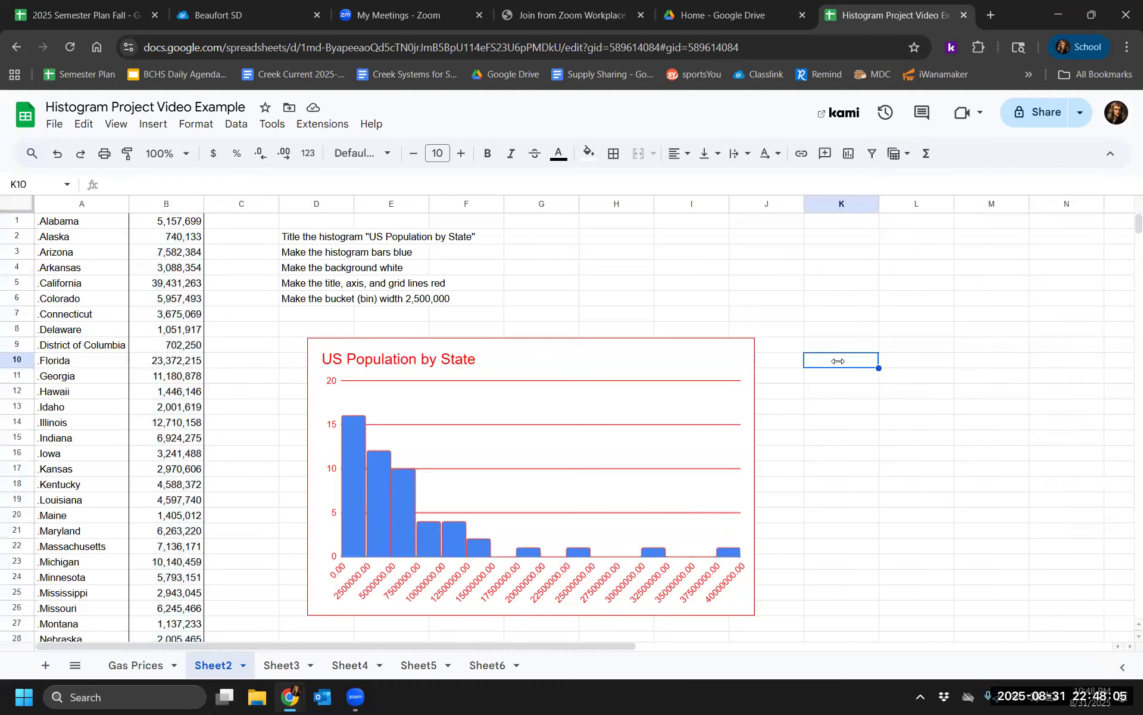
# Move the chart up against the left edge of column D below the instructions and enlarge it to reach into column J
pyautogui.click(612, 346)
pyautogui.moveTo(617, 347)
pyautogui.mouseDown()
pyautogui.moveTo(610, 330)
pyautogui.moveTo(596, 337)
pyautogui.mouseUp()
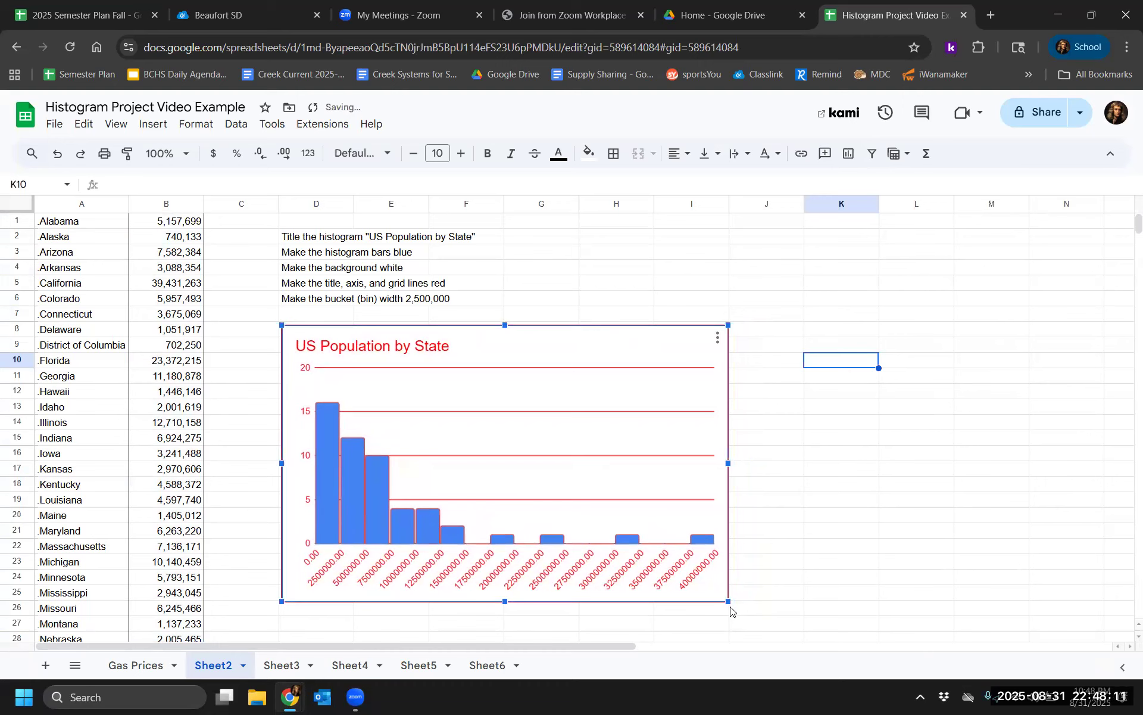
pyautogui.moveTo(729, 602); pyautogui.dragTo(787, 612)
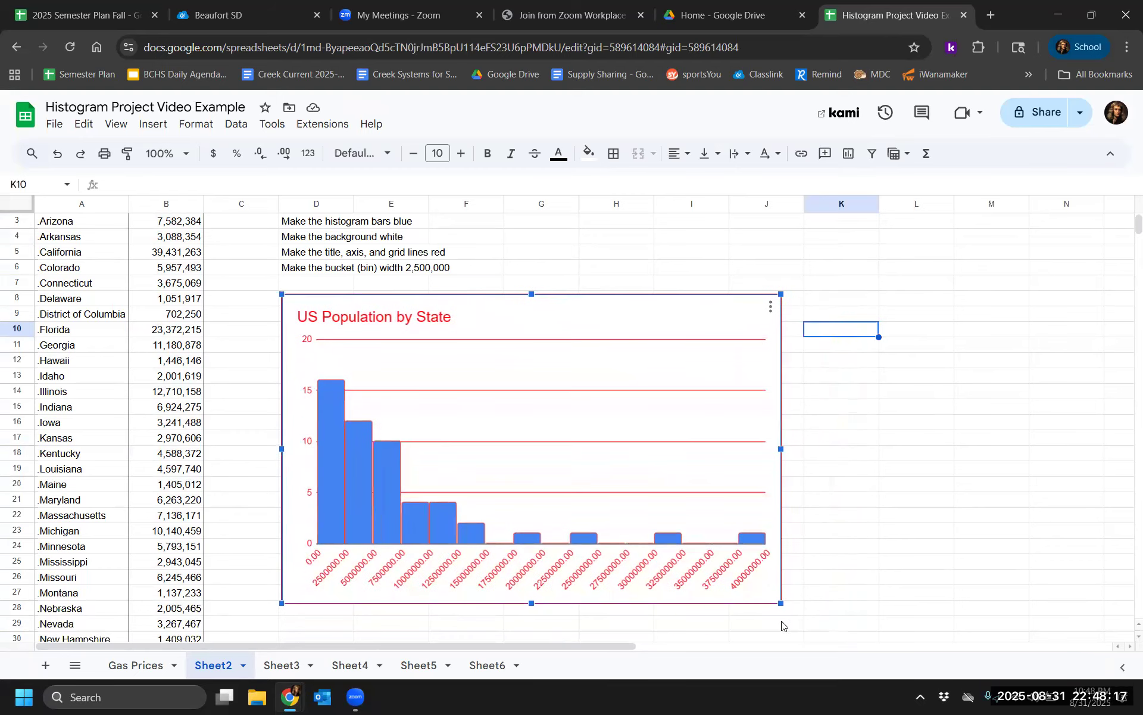
pyautogui.scroll(1, 977, 574)
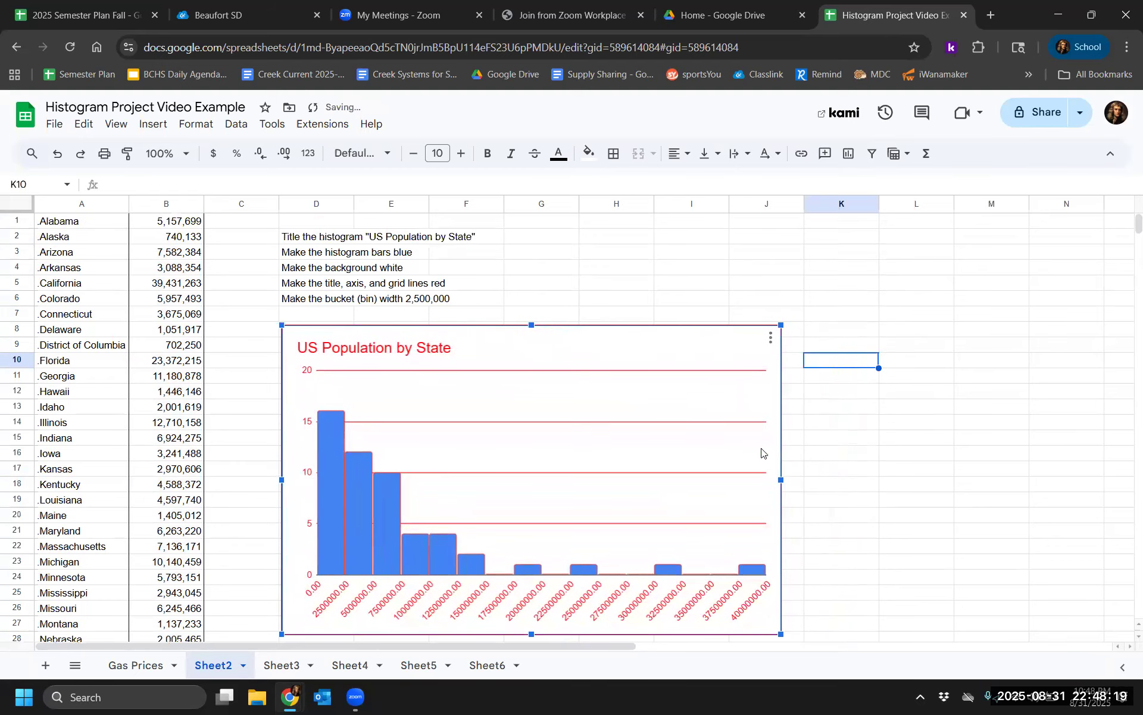
pyautogui.click(864, 468)
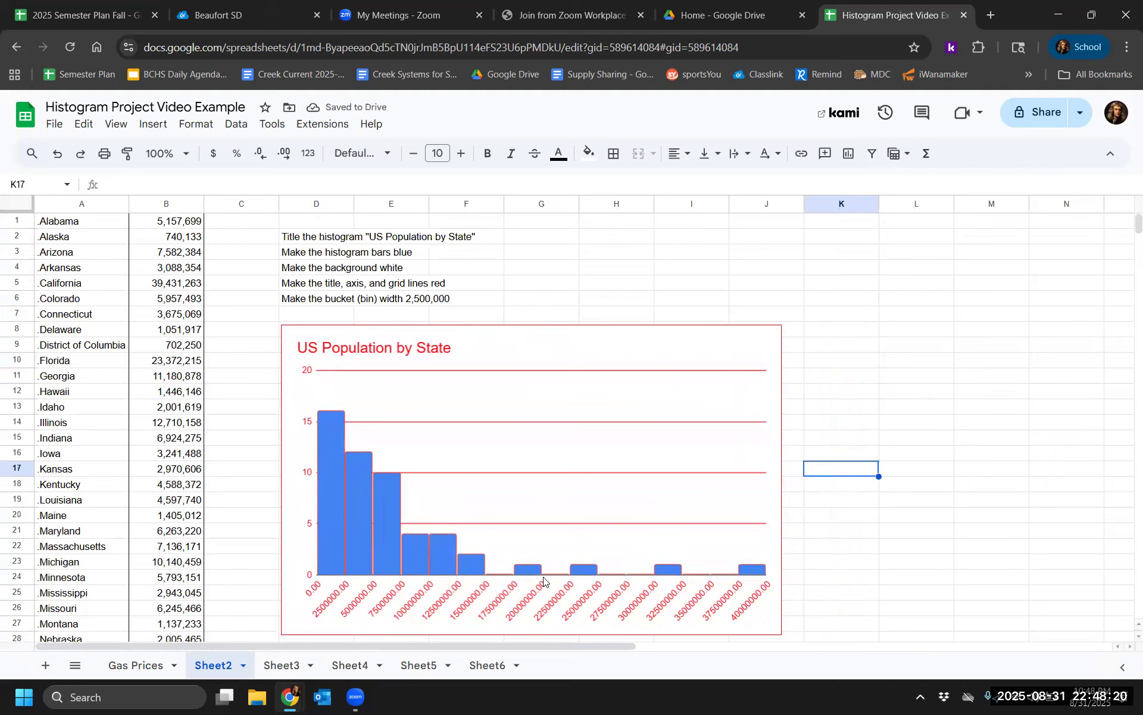
# Rename Sheet2 as "US Population"
pyautogui.rightClick(209, 669)
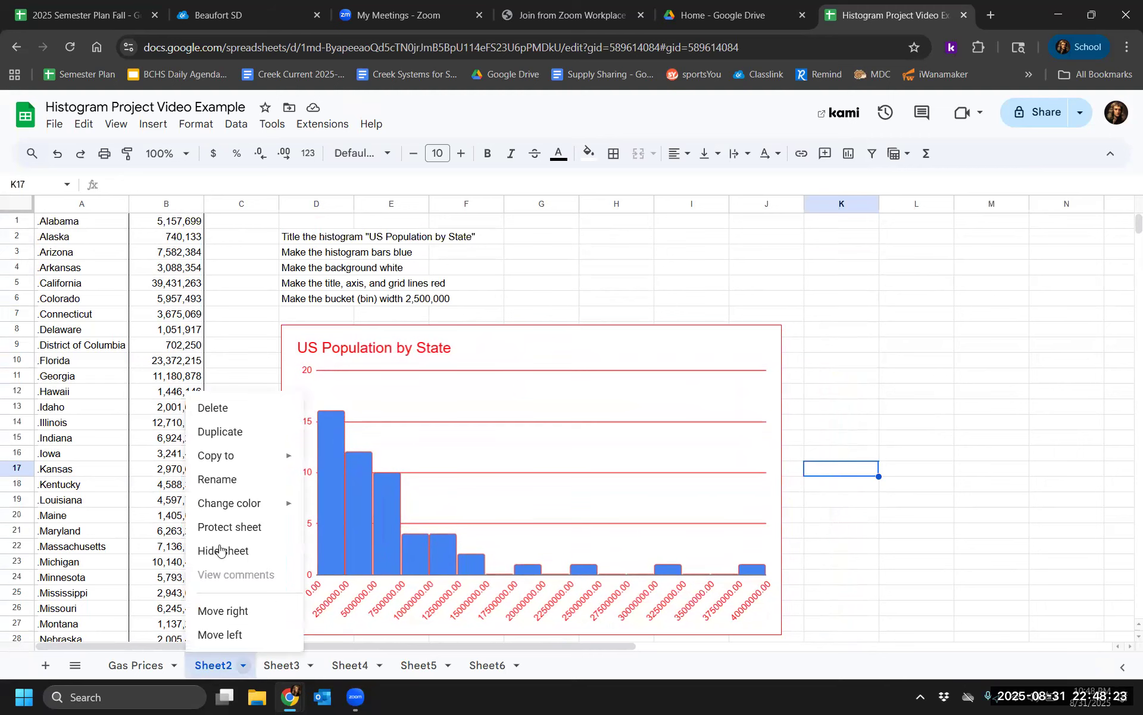
pyautogui.click(226, 486)
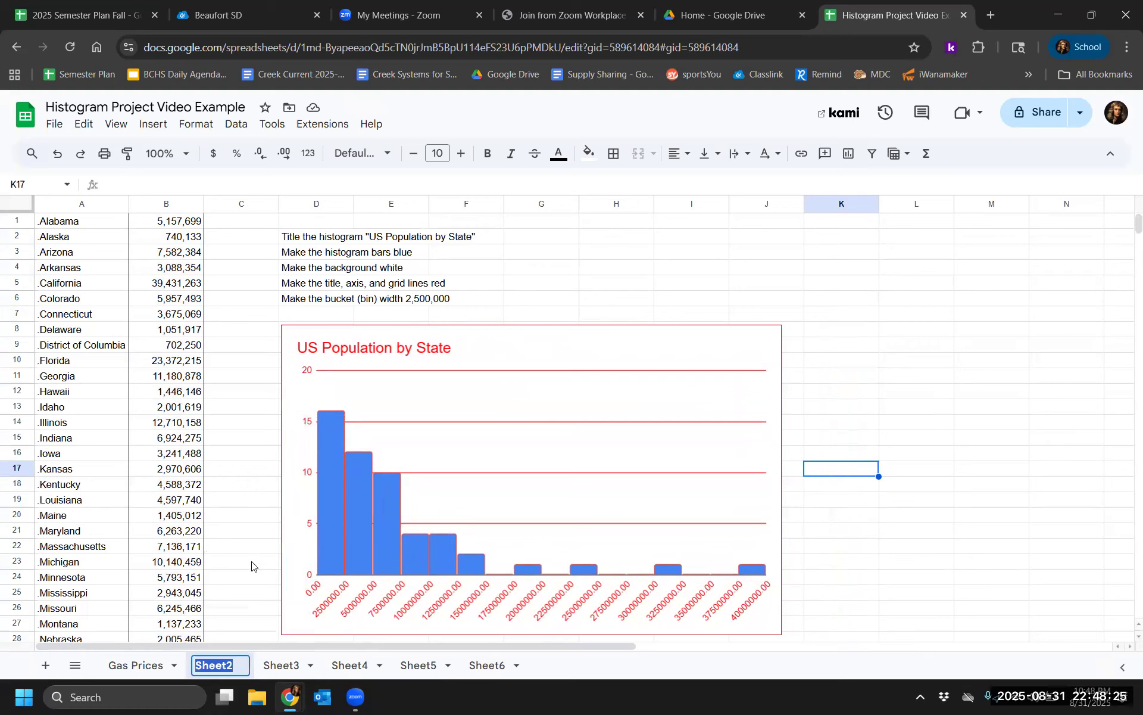
pyautogui.write('US')
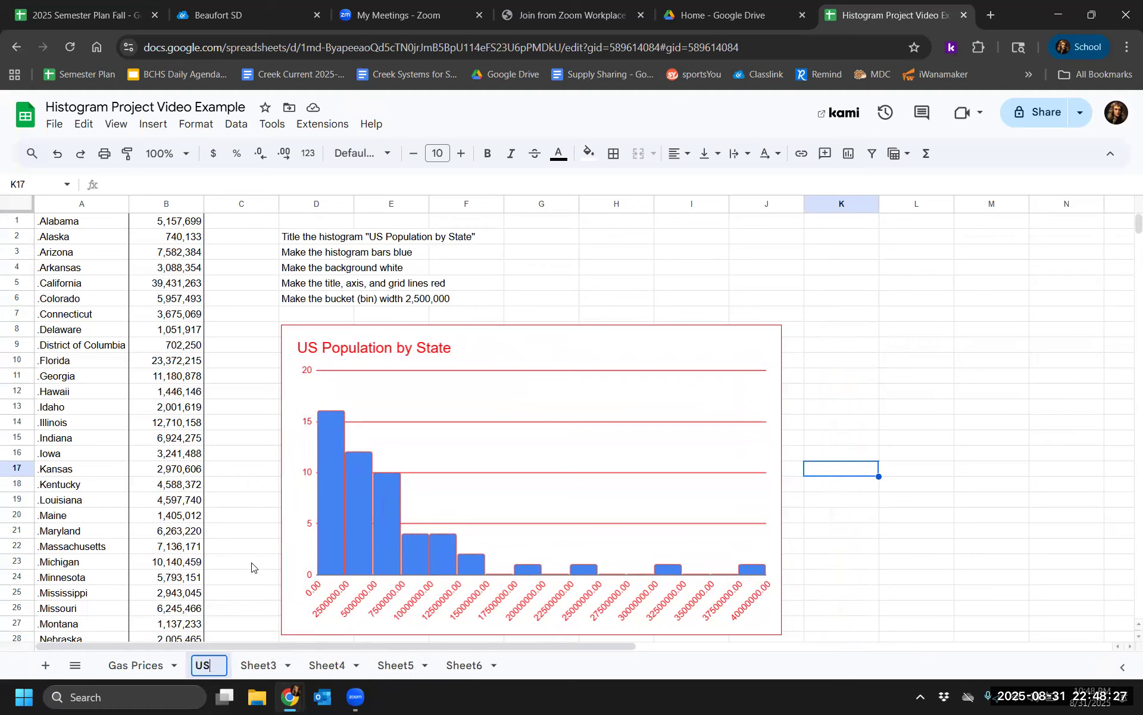
pyautogui.write(' Pop')
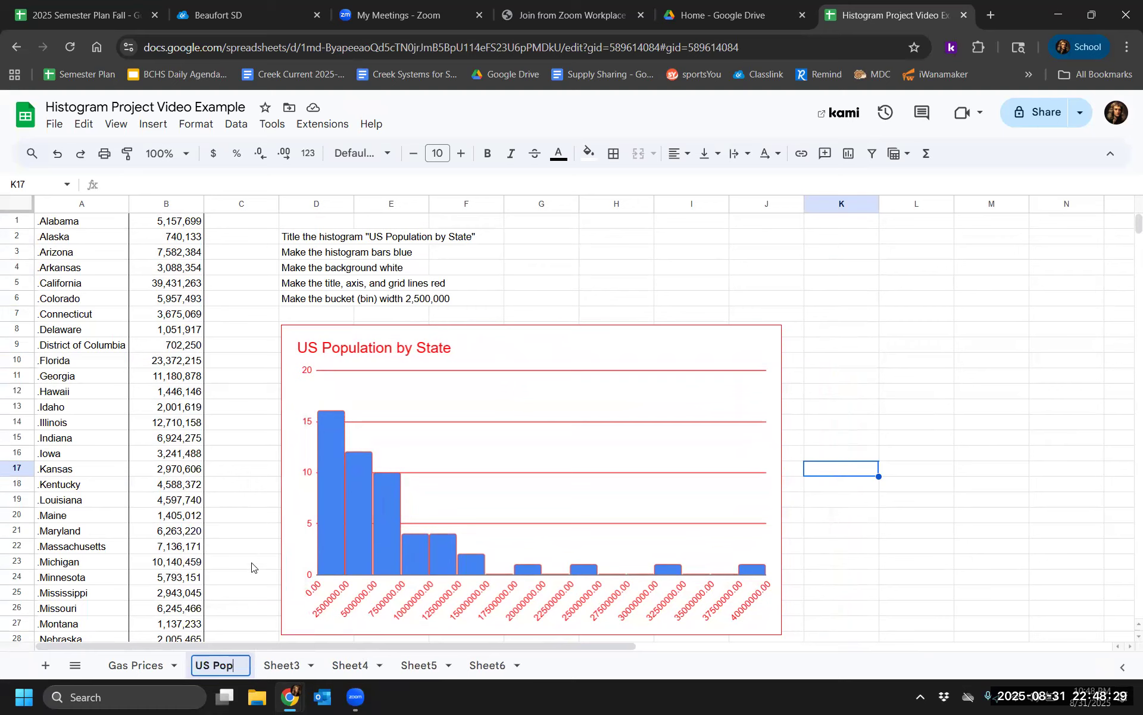
pyautogui.write('ulation')
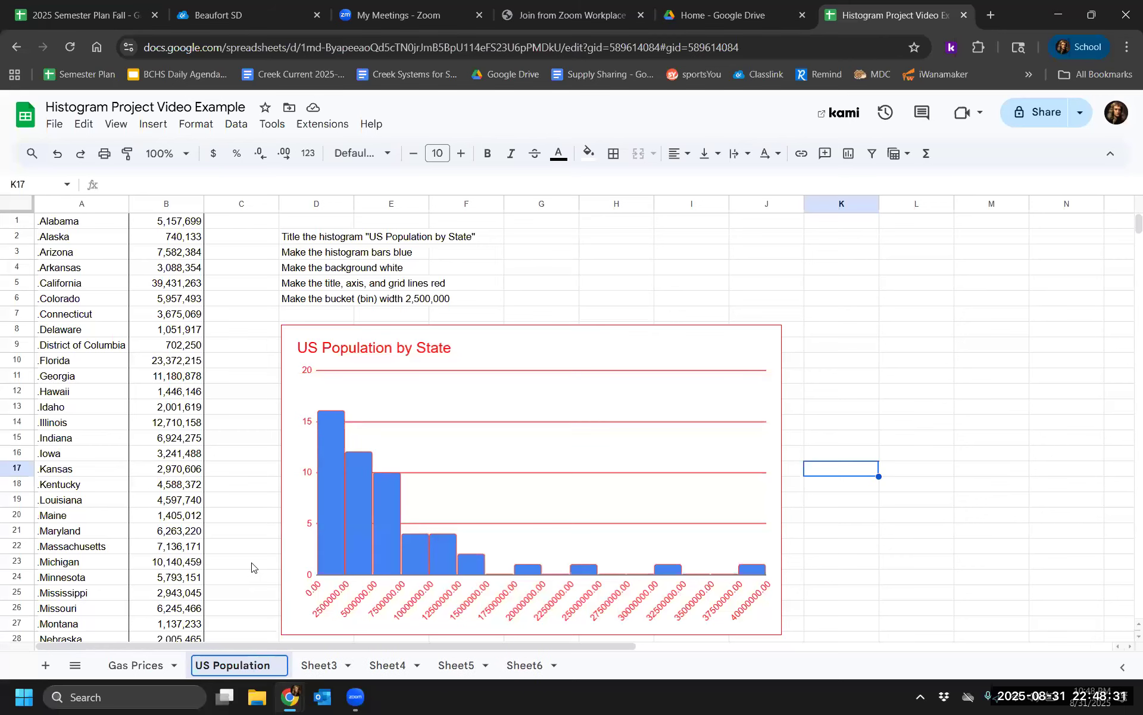
pyautogui.click(251, 567)
# Review the histogram instructions for title, colors and bucket width on Sheet3, Sheet4, Sheet5 and Sheet6, then return to Sheet3
pyautogui.click(332, 667)
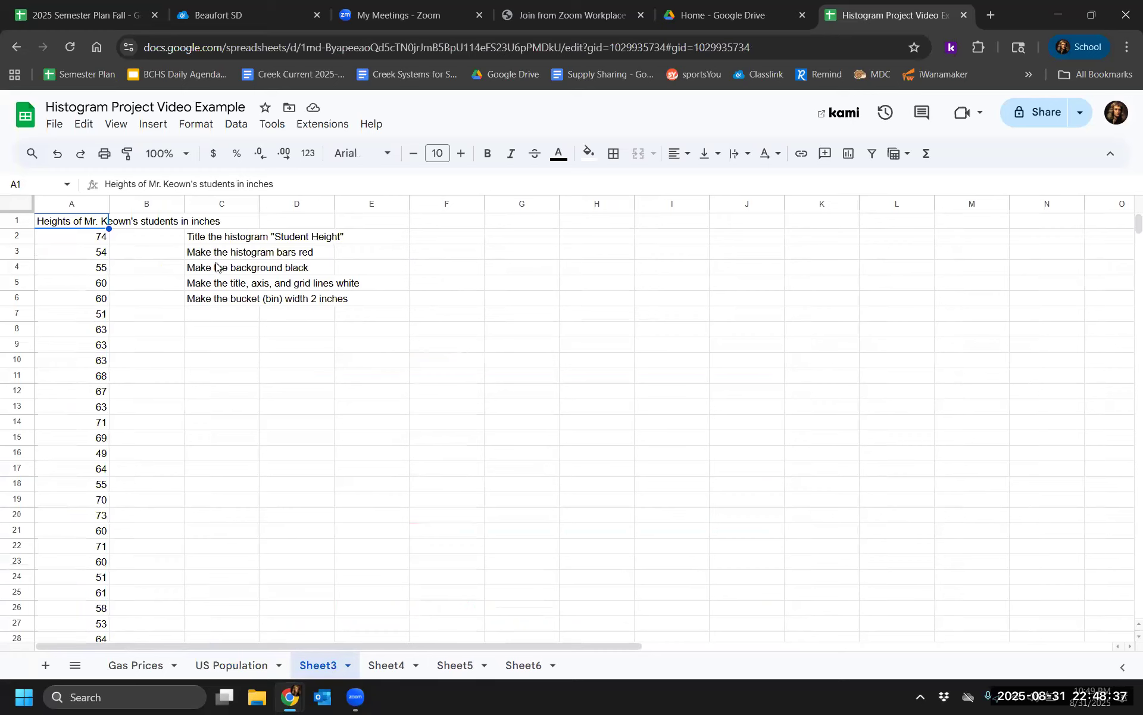
pyautogui.click(393, 667)
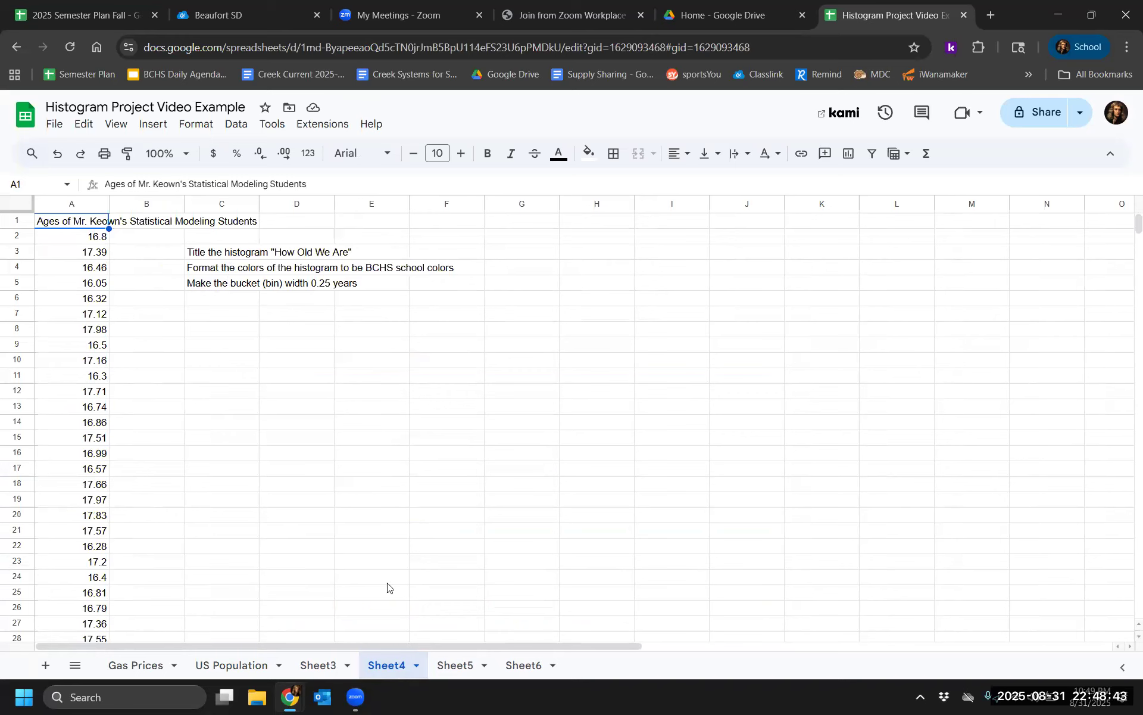
pyautogui.click(451, 669)
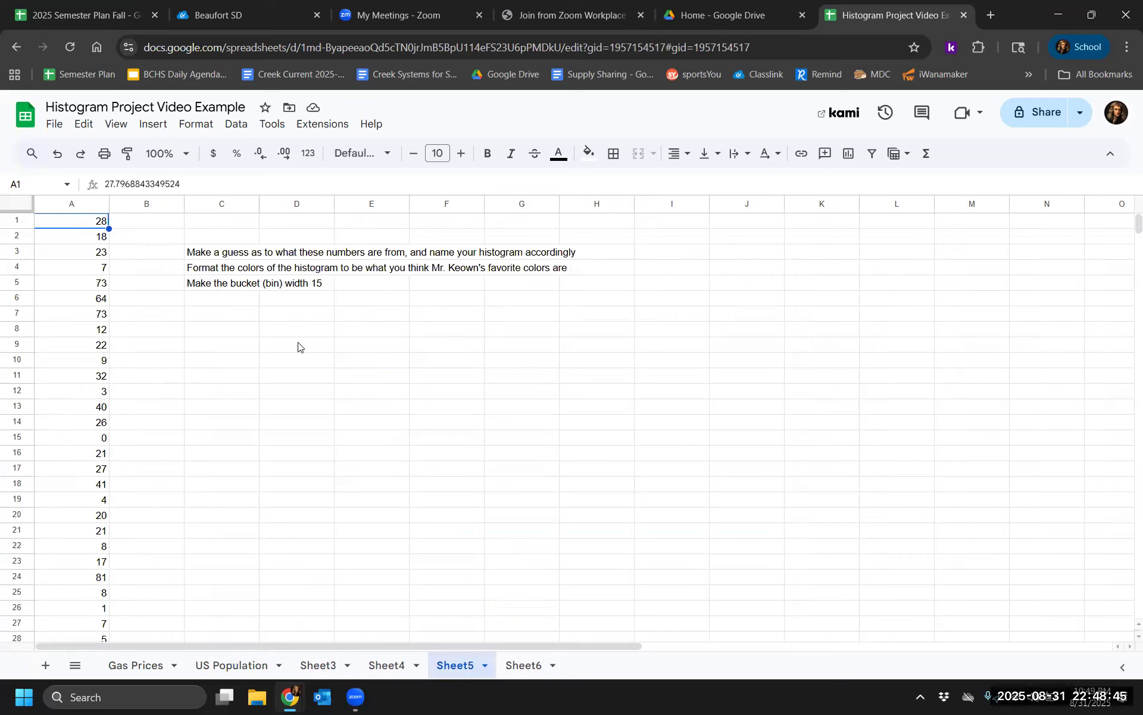
pyautogui.click(216, 253)
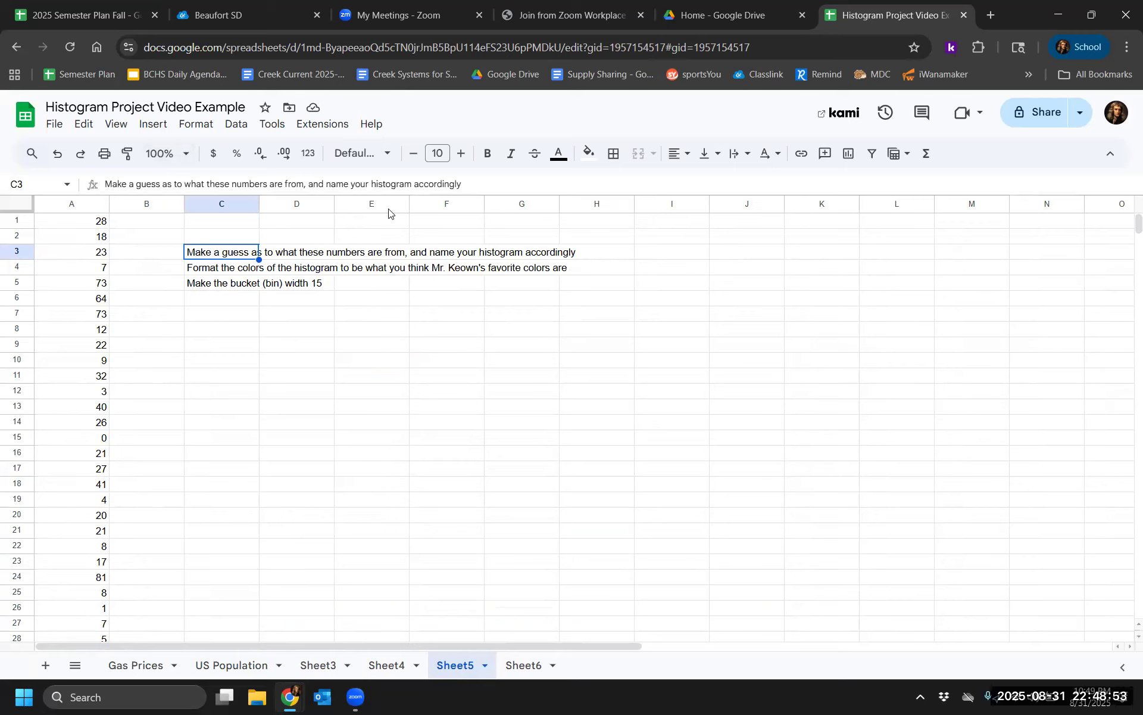
pyautogui.click(235, 272)
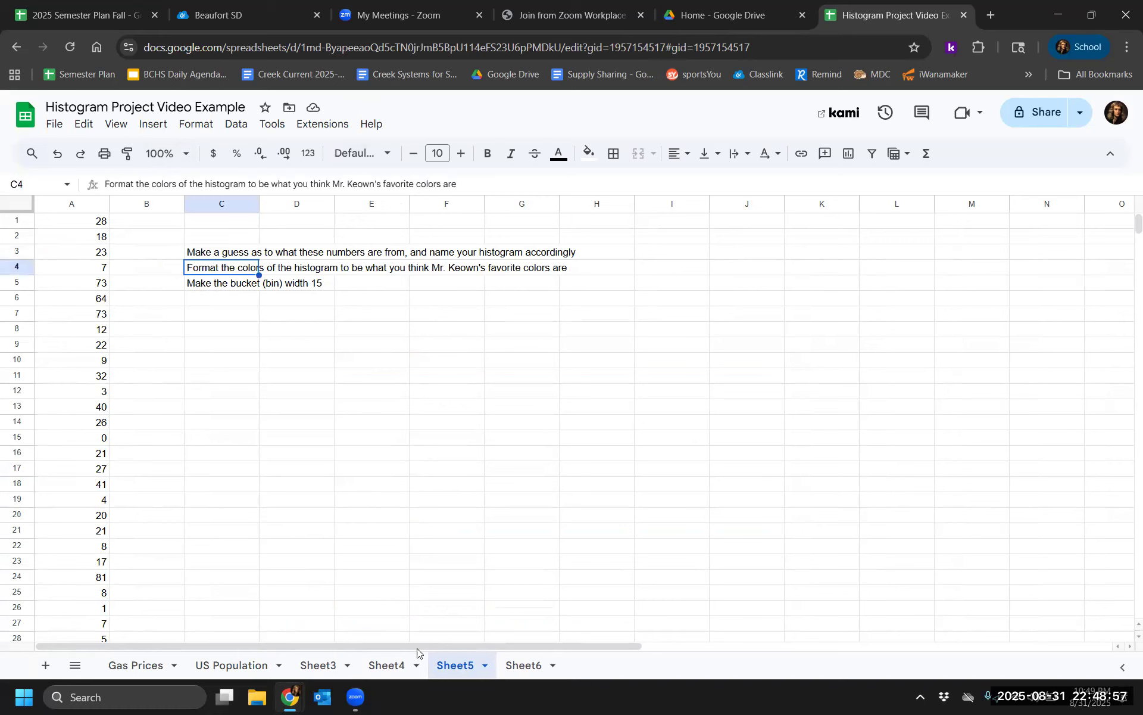
pyautogui.click(522, 665)
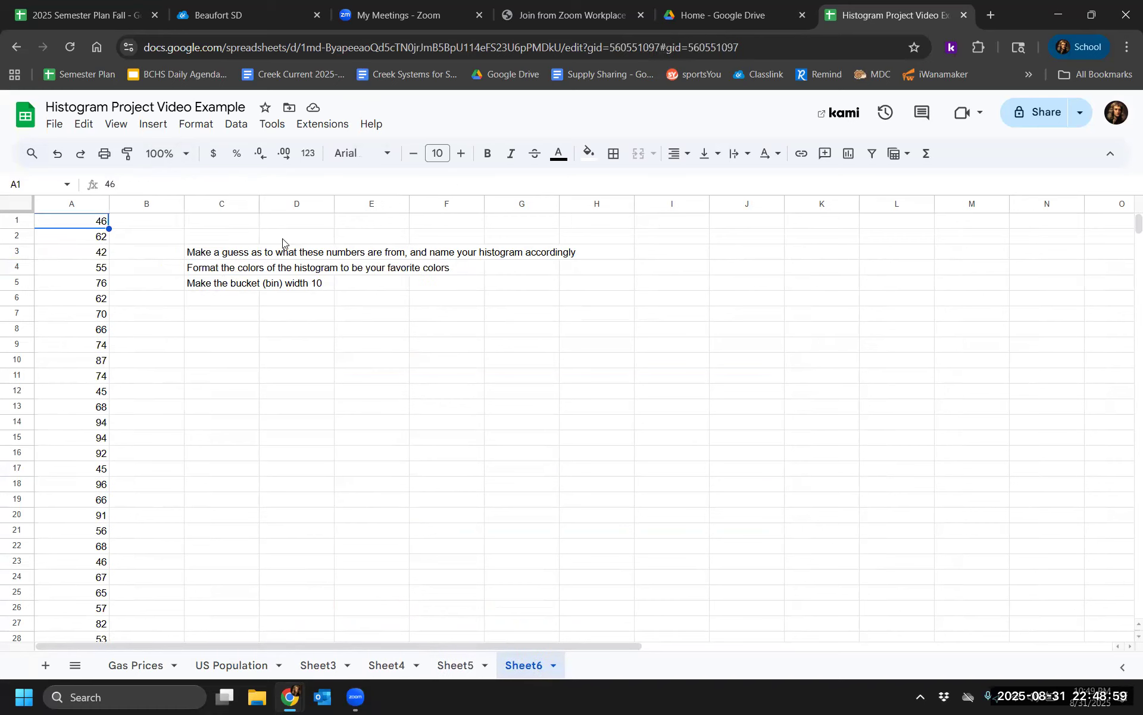
pyautogui.click(220, 253)
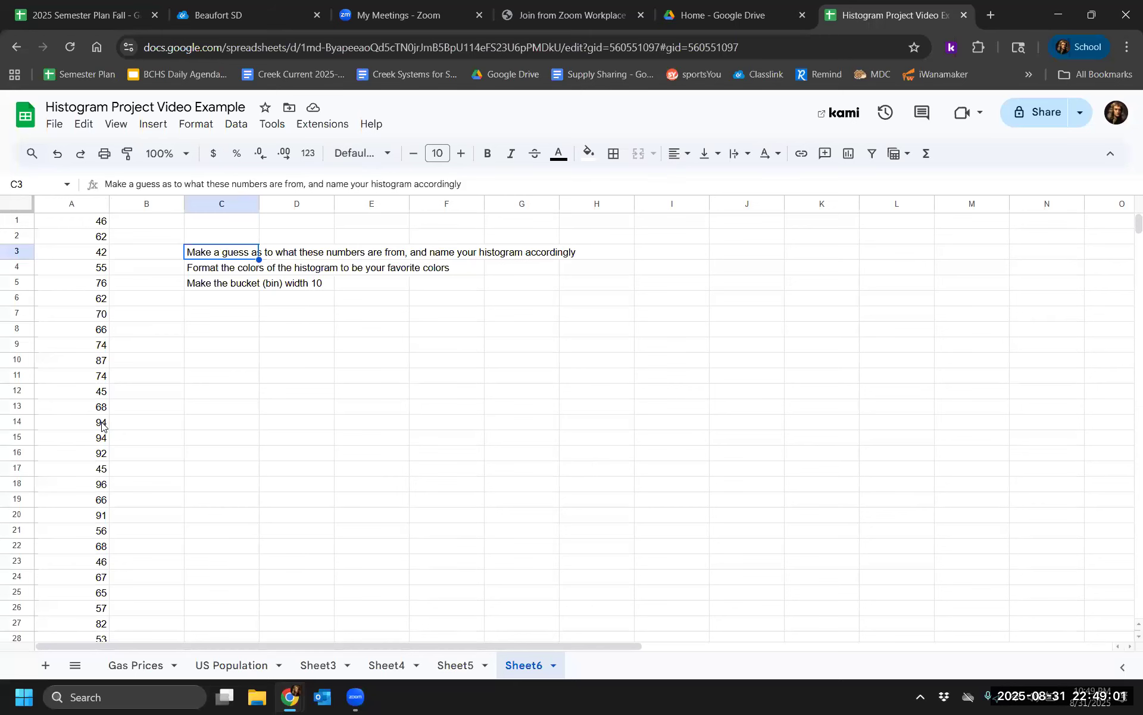
pyautogui.click(219, 273)
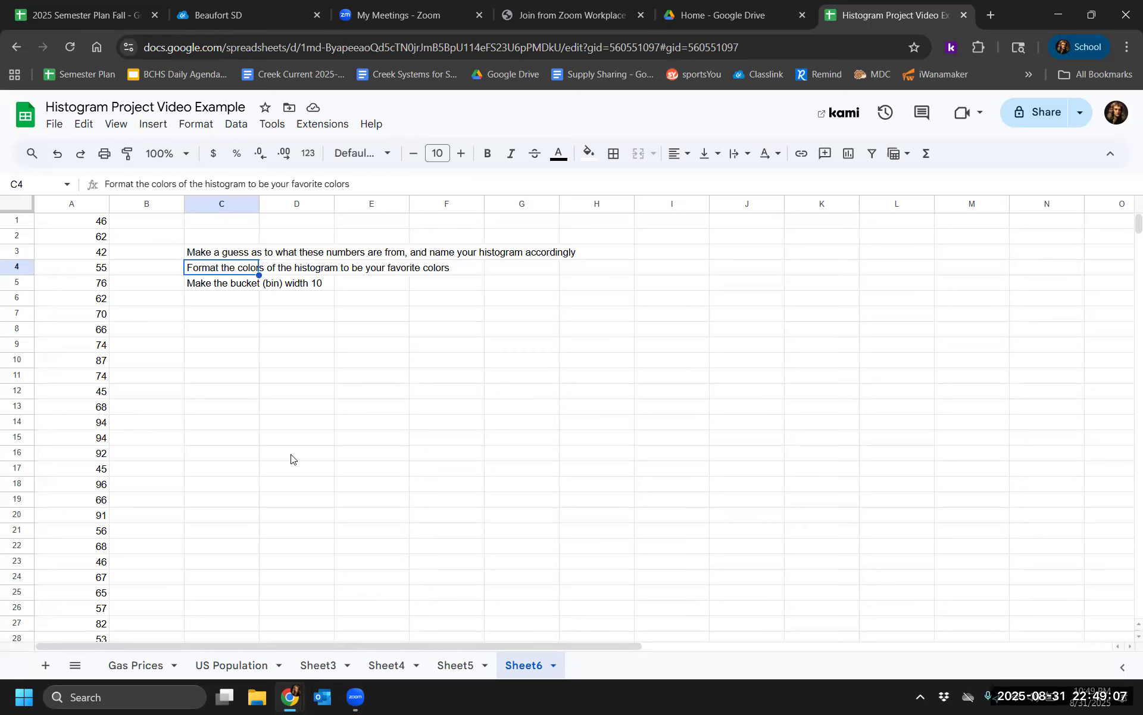
pyautogui.click(454, 664)
pyautogui.click(386, 664)
pyautogui.click(308, 663)
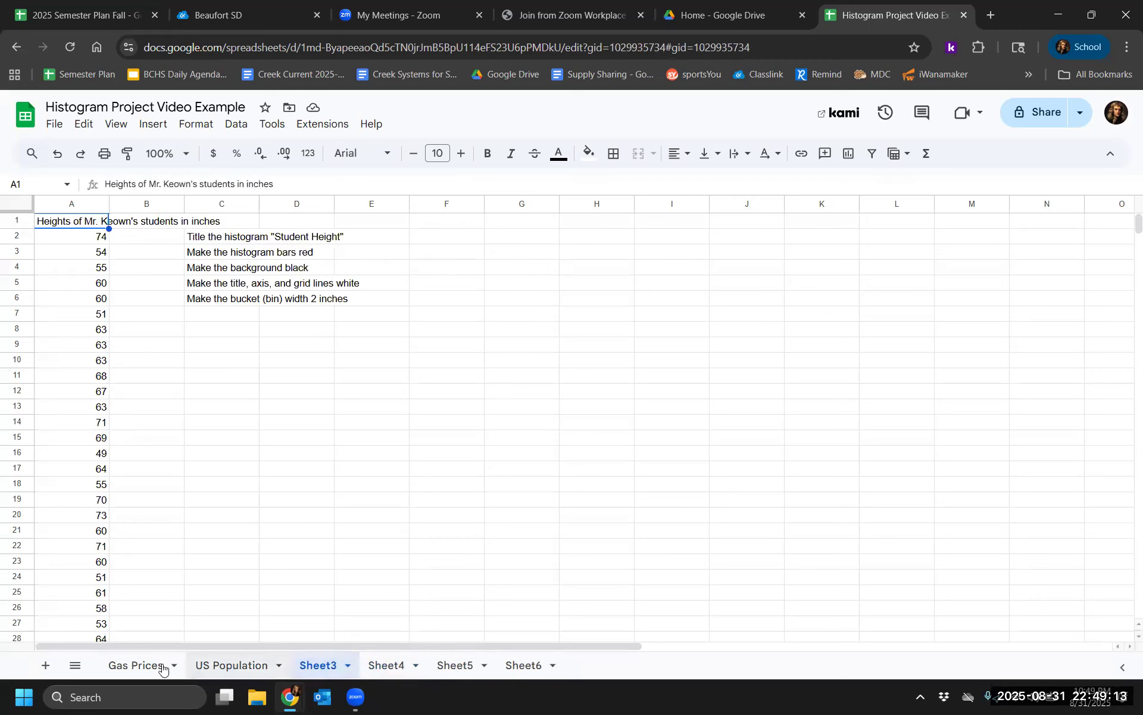